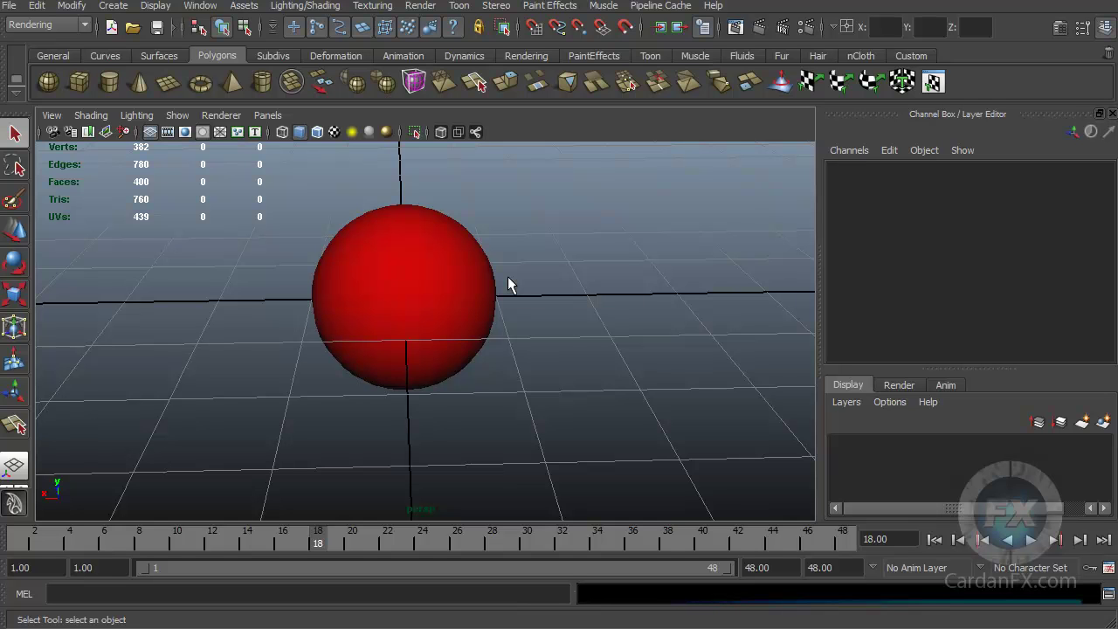
Tumble and track the perspective view to a new, level angle on the red sphere.
alt+drag(508, 276, 582, 311)
alt+middle_drag(582, 311, 561, 320)
alt+drag(561, 319, 617, 297)
alt+middle_drag(616, 297, 608, 262)
alt+drag(609, 262, 595, 288)
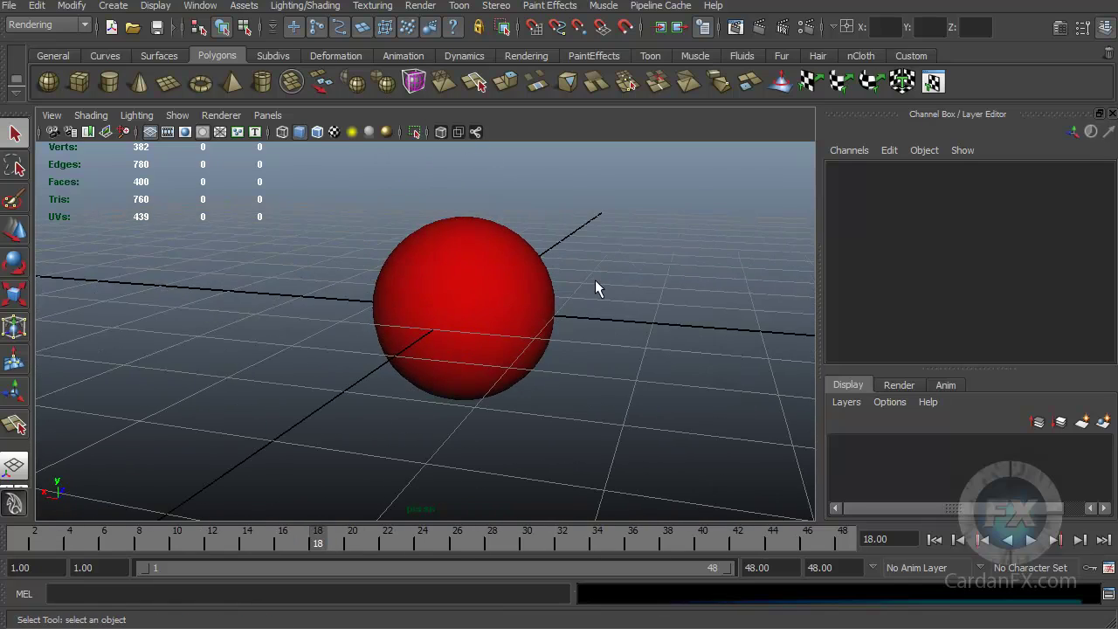
mouse_move(595, 289)
alt+middle_down()
mouse_move(588, 222)
mouse_move(582, 332)
mouse_move(578, 228)
mouse_move(576, 297)
alt+middle_up()
Select the red sphere so pSphere1's channels appear, then fine-tune the view around it.
click(438, 310)
alt+middle_drag(496, 300, 550, 326)
alt+drag(549, 327, 603, 303)
alt+middle_drag(602, 303, 571, 297)
alt+drag(604, 277, 468, 300)
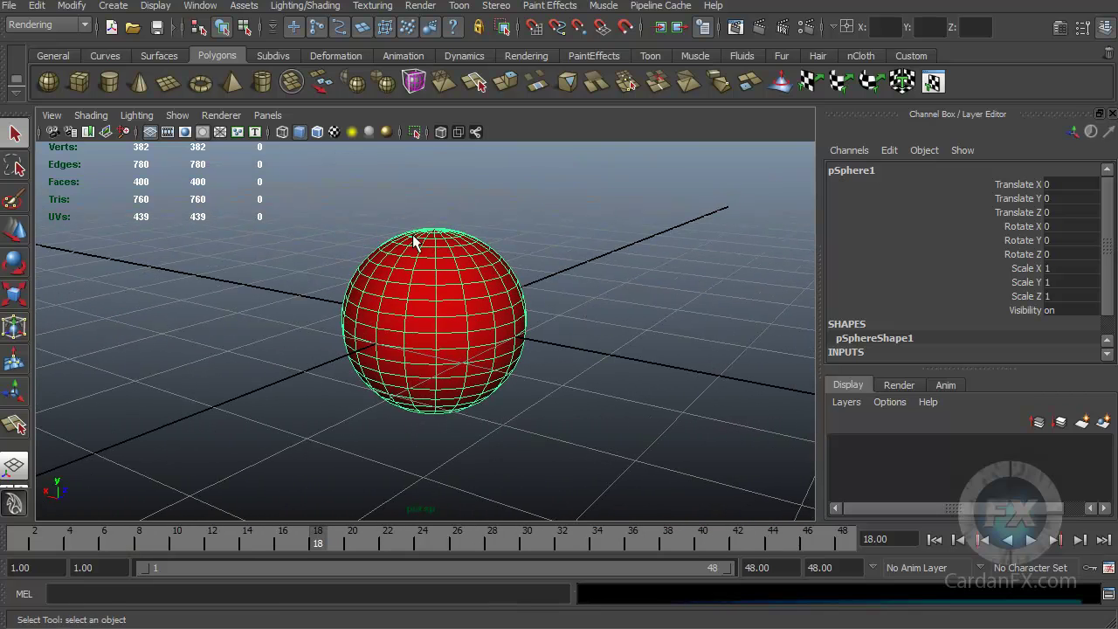
Reselect the sphere, test-move it along X with the Move Tool, then undo back to X 0.
click(513, 233)
click(460, 292)
alt+middle_drag(529, 323, 592, 323)
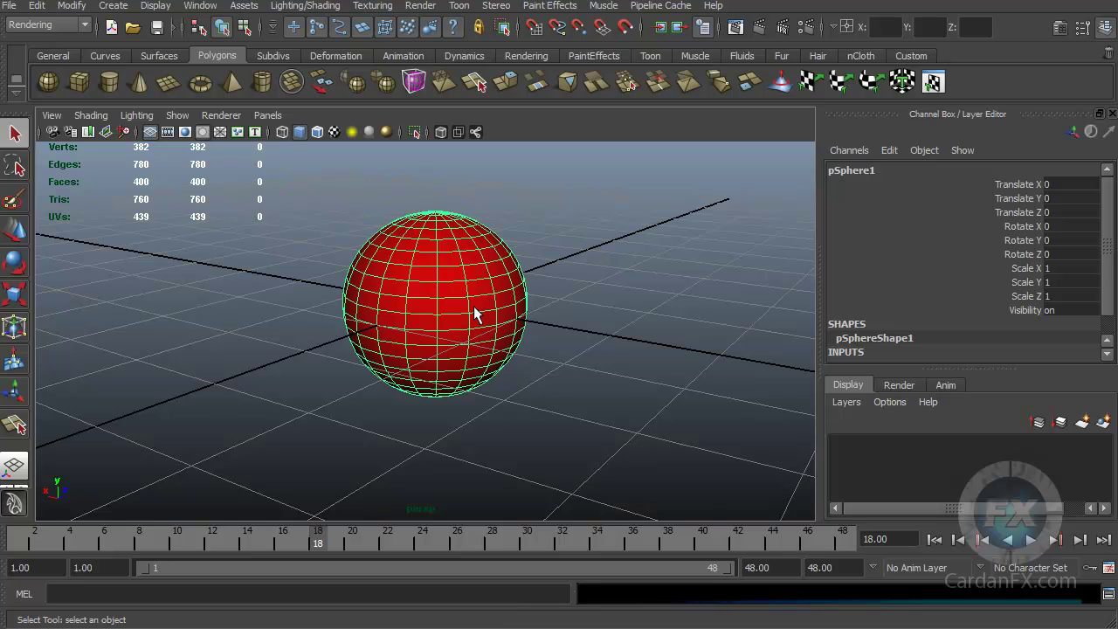
key(w)
alt+drag(524, 317, 564, 329)
middle_drag(414, 298, 444, 282)
key(ctrl+z)
Switch the viewport to wireframe display and zoom in on the sphere.
alt+drag(642, 359, 569, 284)
alt+middle_drag(569, 285, 574, 393)
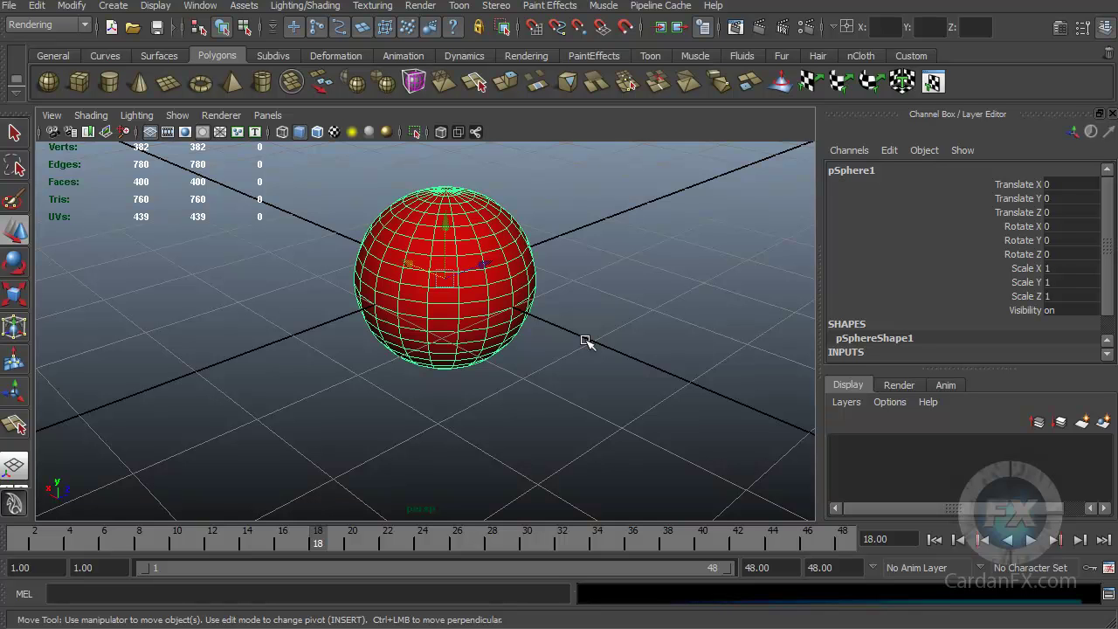
mouse_move(607, 379)
alt+mouse_down()
mouse_move(666, 370)
mouse_move(589, 404)
mouse_move(577, 386)
mouse_move(589, 372)
alt+mouse_up()
key(4)
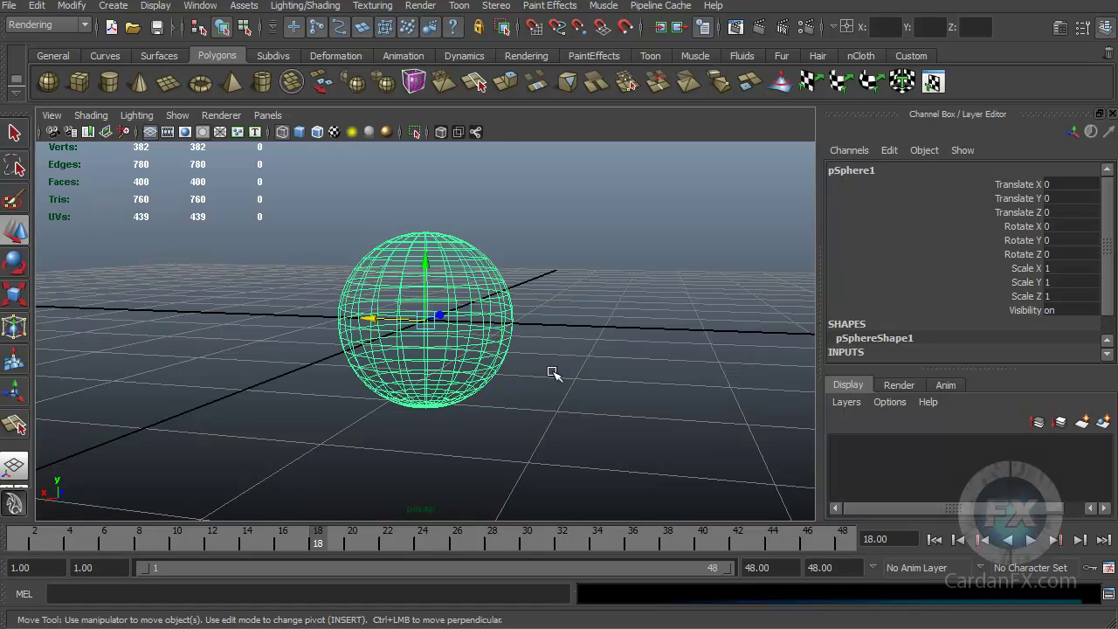
alt+drag(579, 264, 578, 295)
alt+right_drag(577, 294, 638, 294)
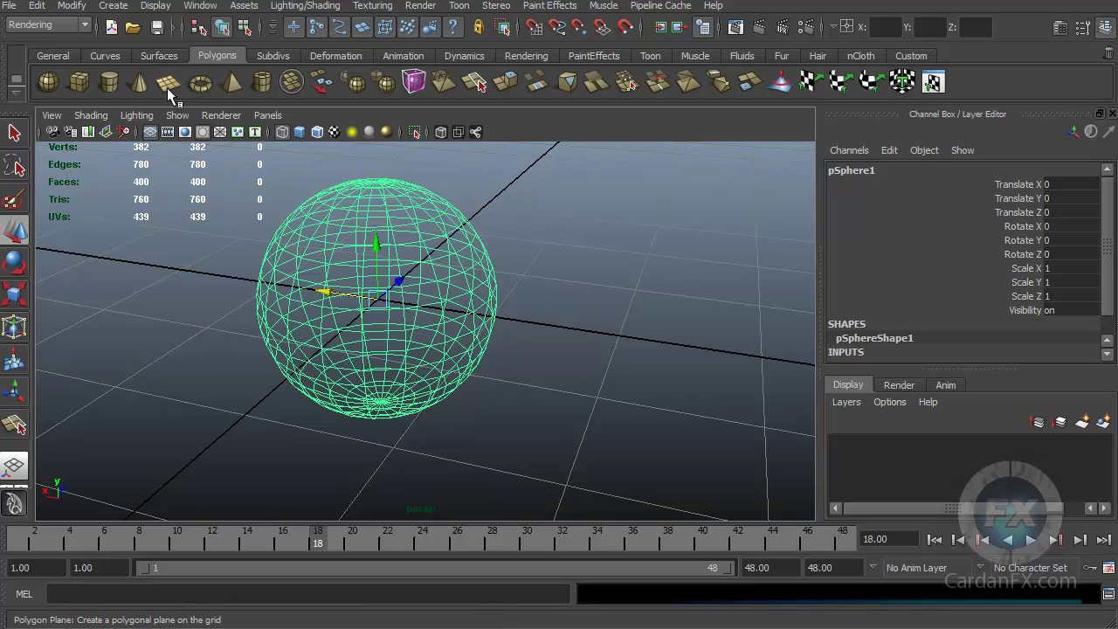
Add a polygon plane at the origin and delete the sphere.
click(166, 87)
alt+middle_drag(379, 336, 407, 323)
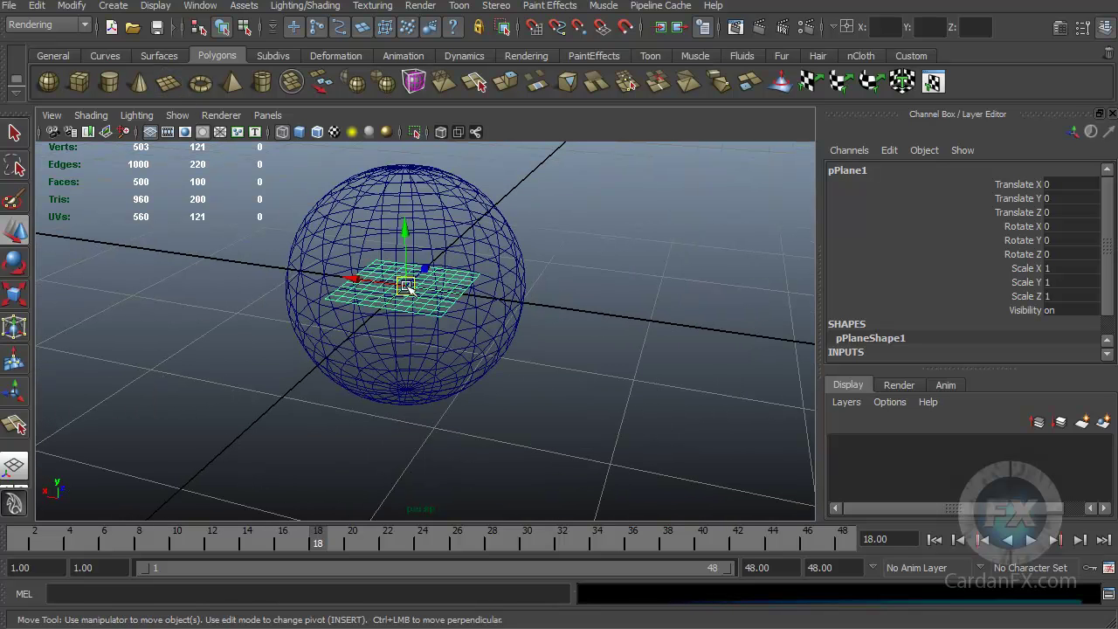
click(468, 223)
key(Delete)
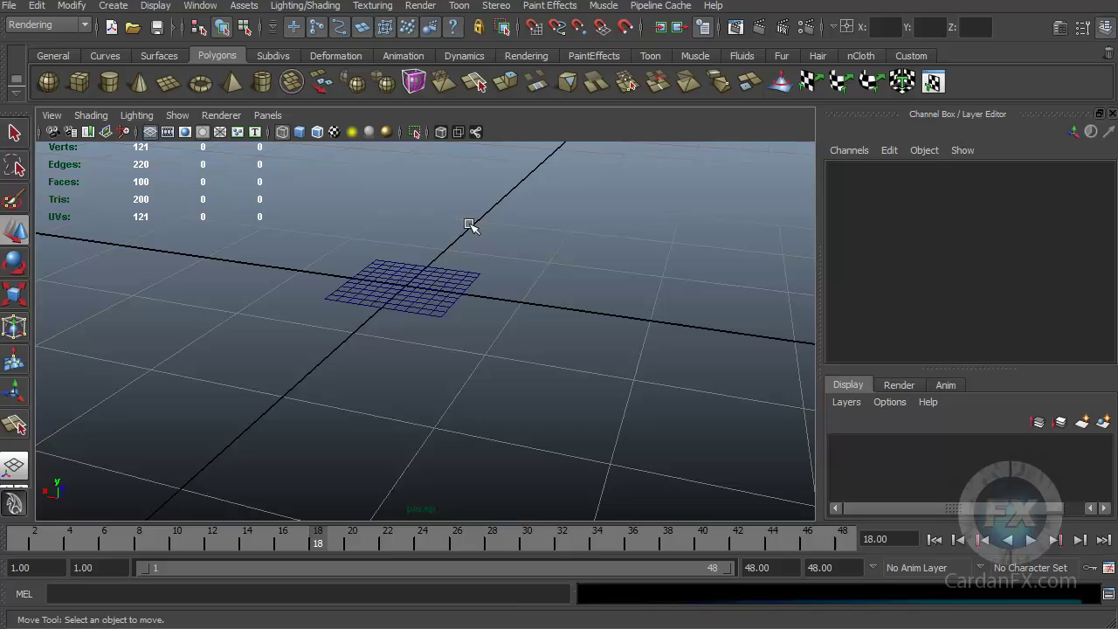
Set polyPlane1's Subdivisions Width and Height to 1 in the Attribute Editor.
click(387, 295)
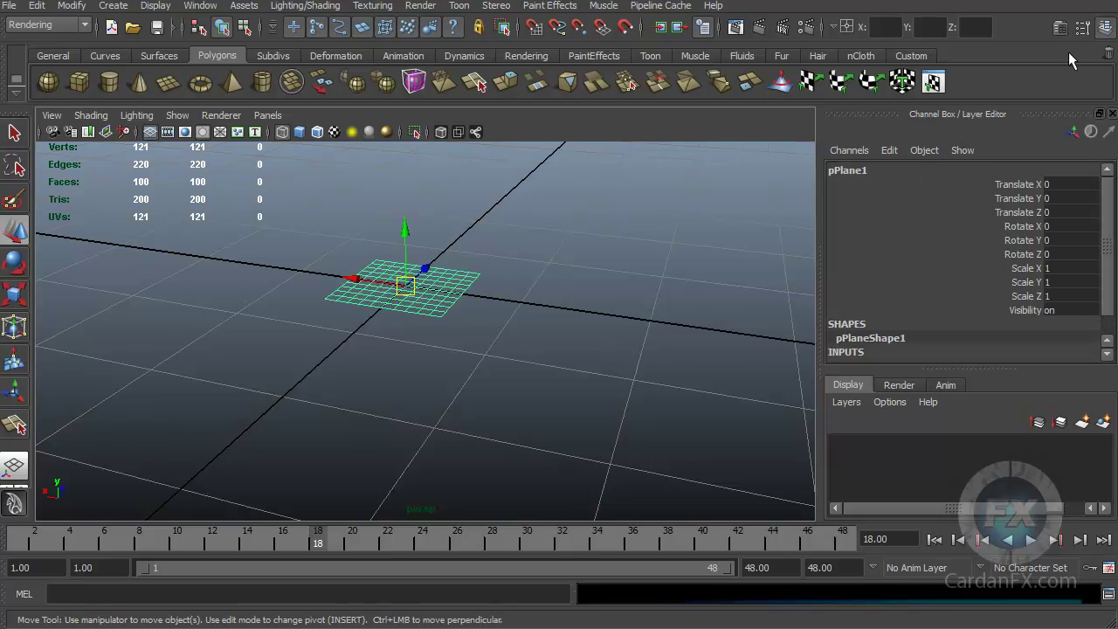
click(1060, 27)
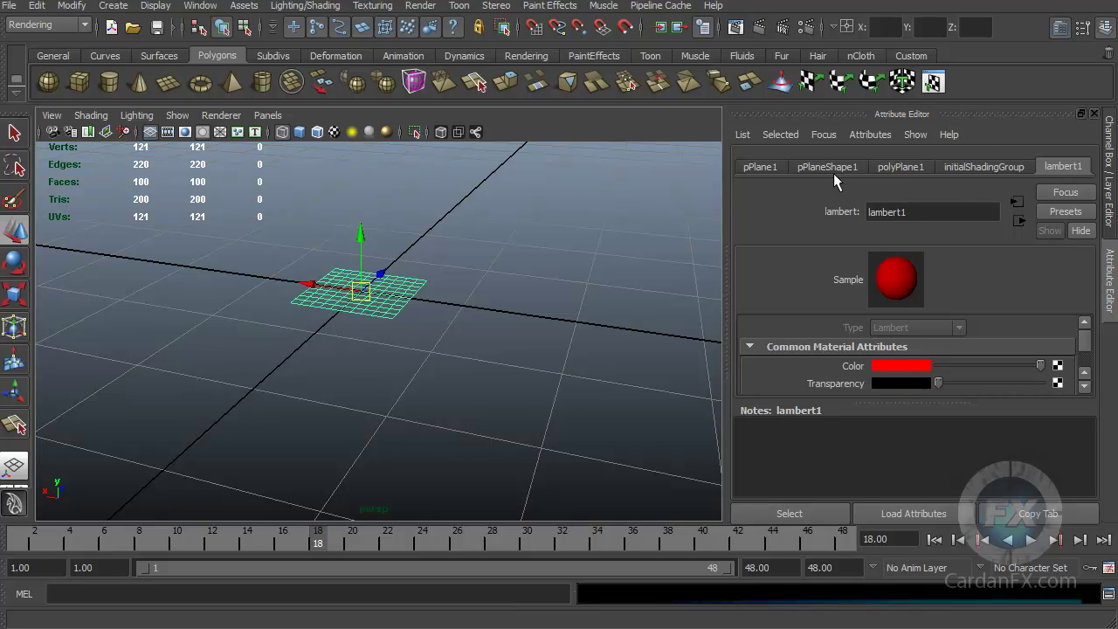
click(901, 168)
click(889, 332)
text(1)
key(Tab)
text(1)
key(Return)
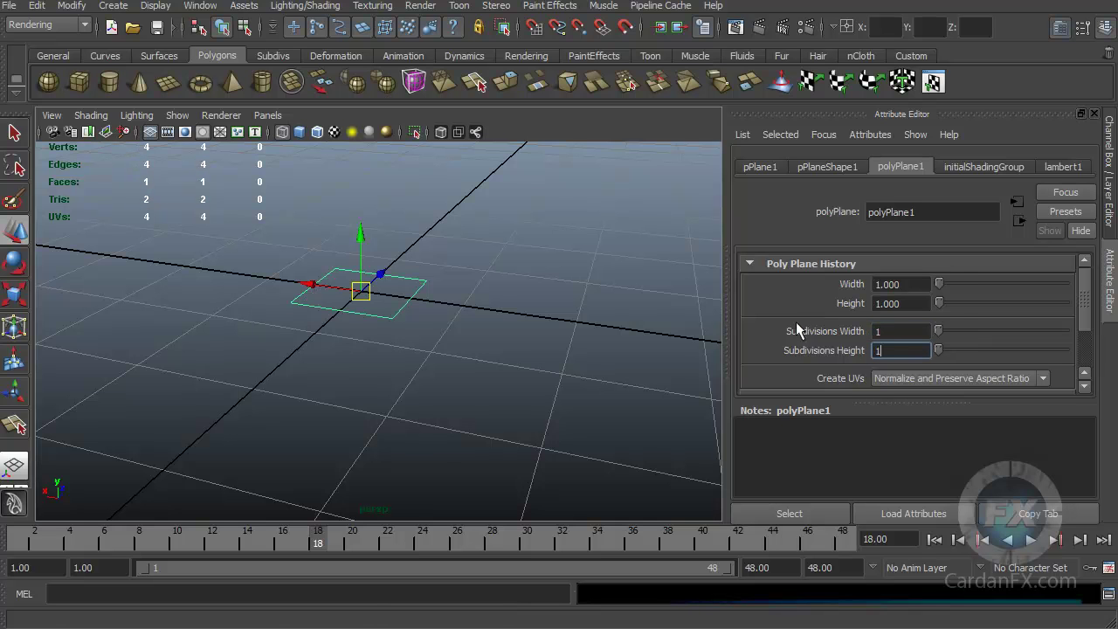
Zoom and orbit around the single-face plane, then close the Attribute Editor.
alt+right_drag(367, 342, 441, 336)
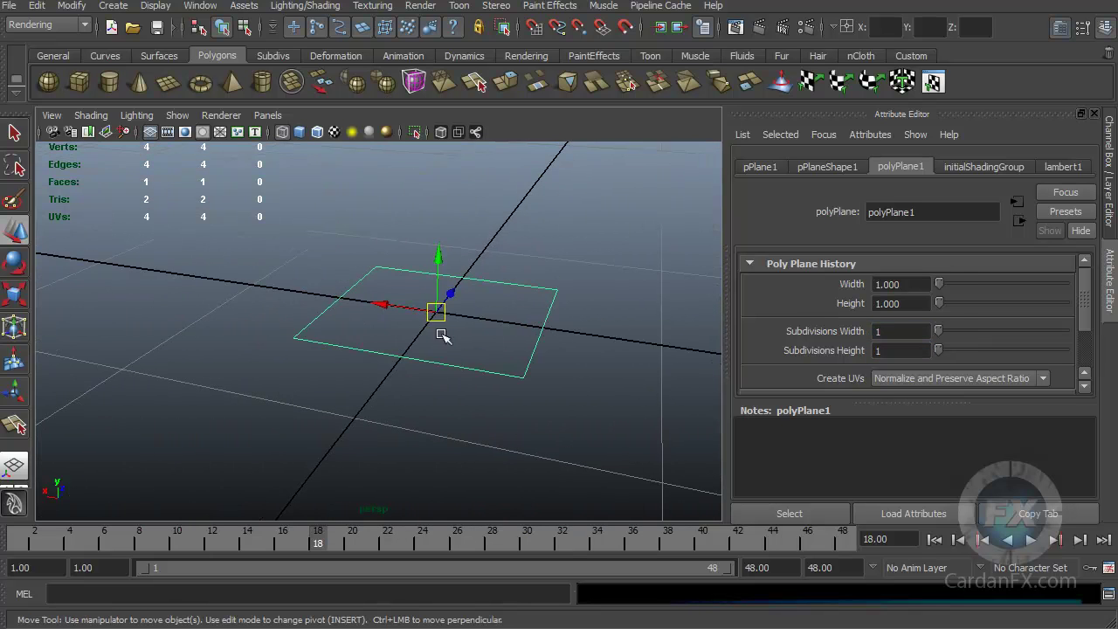
alt+drag(486, 306, 381, 244)
mouse_move(395, 307)
alt+mouse_down()
mouse_move(387, 300)
mouse_move(407, 292)
alt+mouse_up()
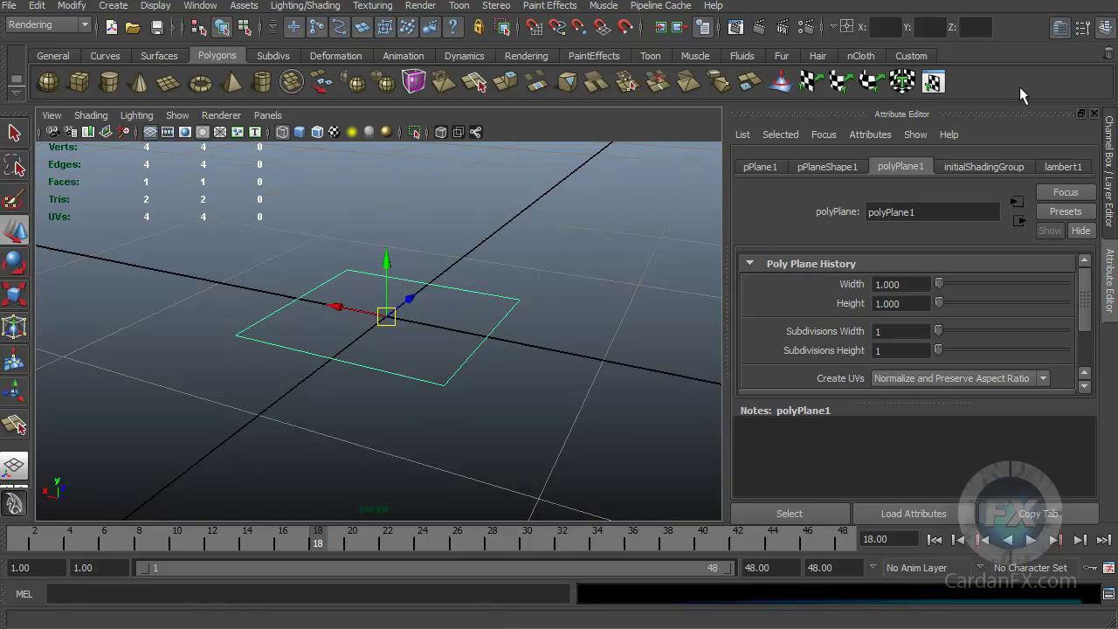
click(1095, 115)
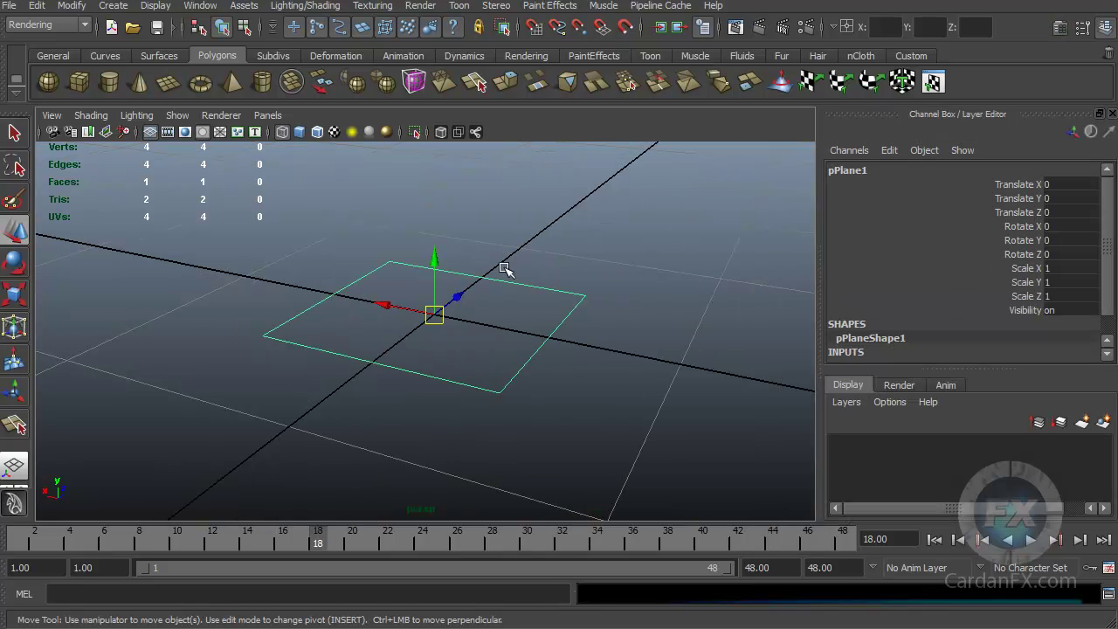
Nudge the plane up and back down along Y to Translate Y -0.018, checking shaded then wireframe.
alt+drag(505, 269, 452, 287)
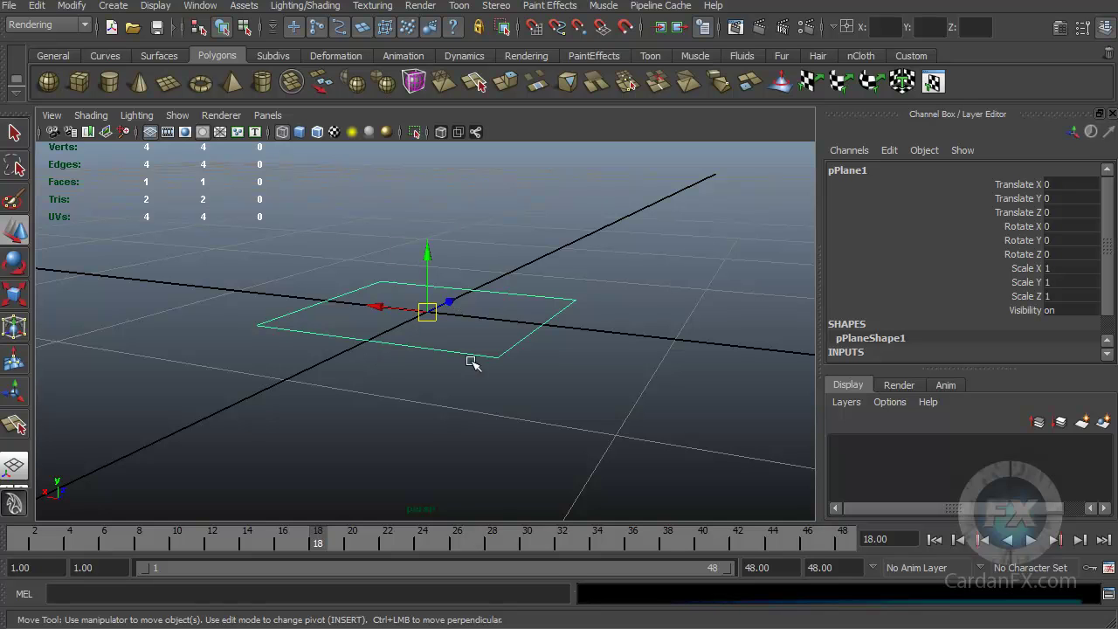
mouse_move(425, 260)
mouse_down()
mouse_move(421, 199)
mouse_move(420, 332)
mouse_move(421, 204)
mouse_move(421, 288)
mouse_move(421, 242)
mouse_up()
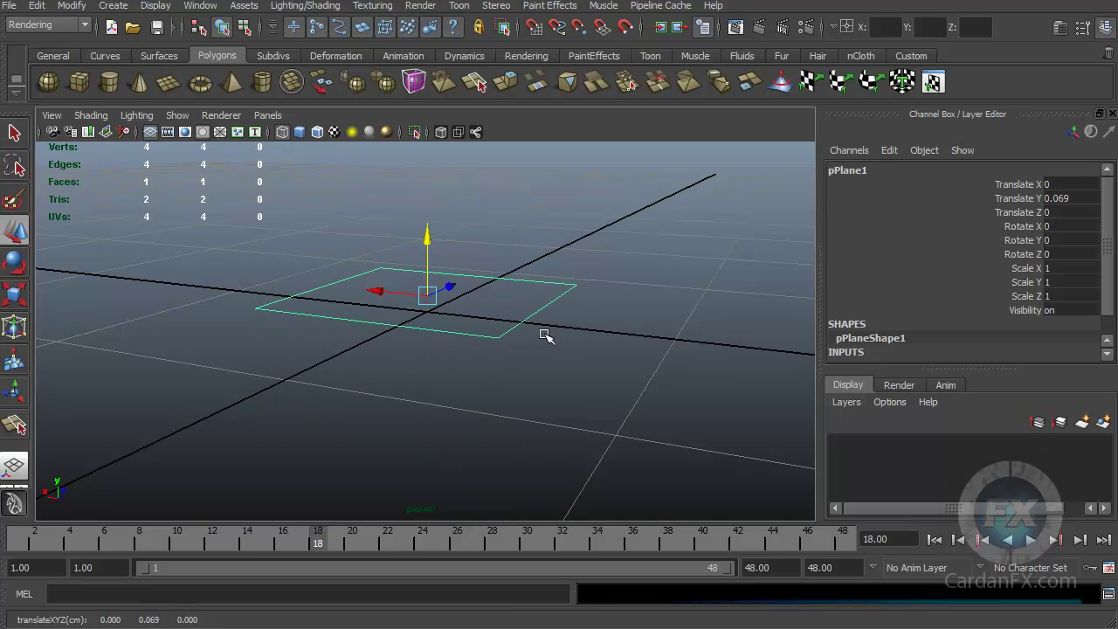
mouse_move(419, 249)
mouse_down()
mouse_move(427, 287)
mouse_move(425, 258)
mouse_up()
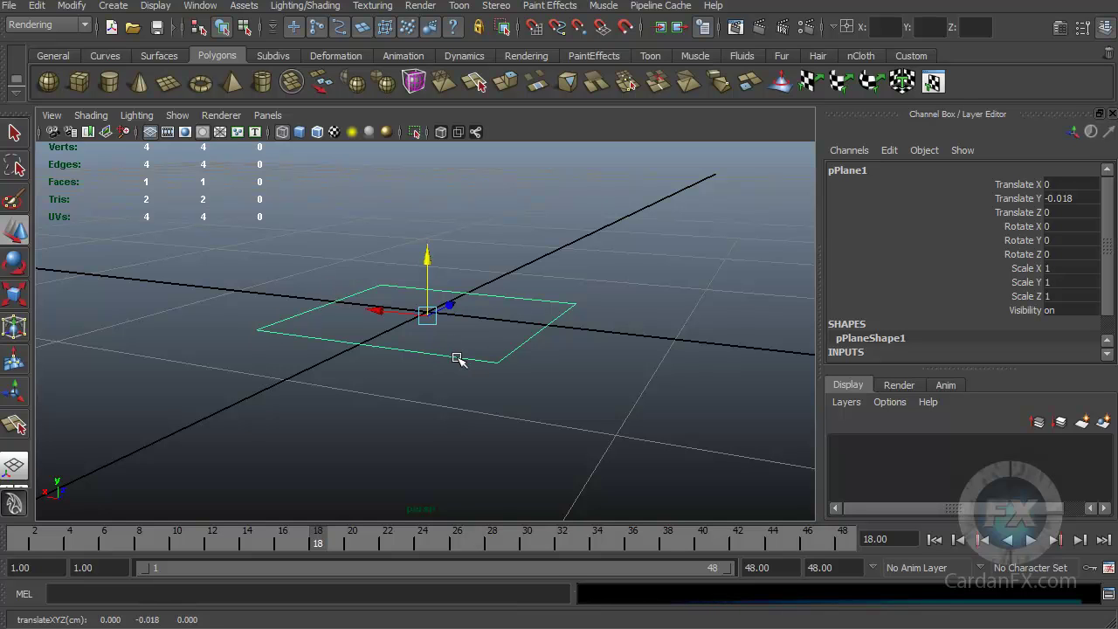
key(5)
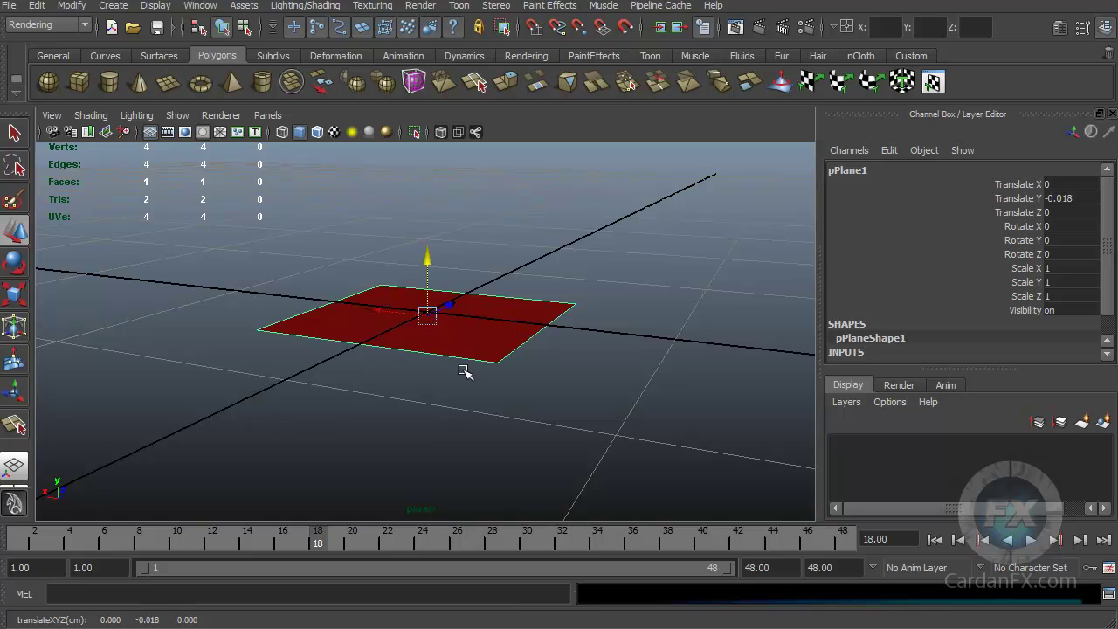
key(4)
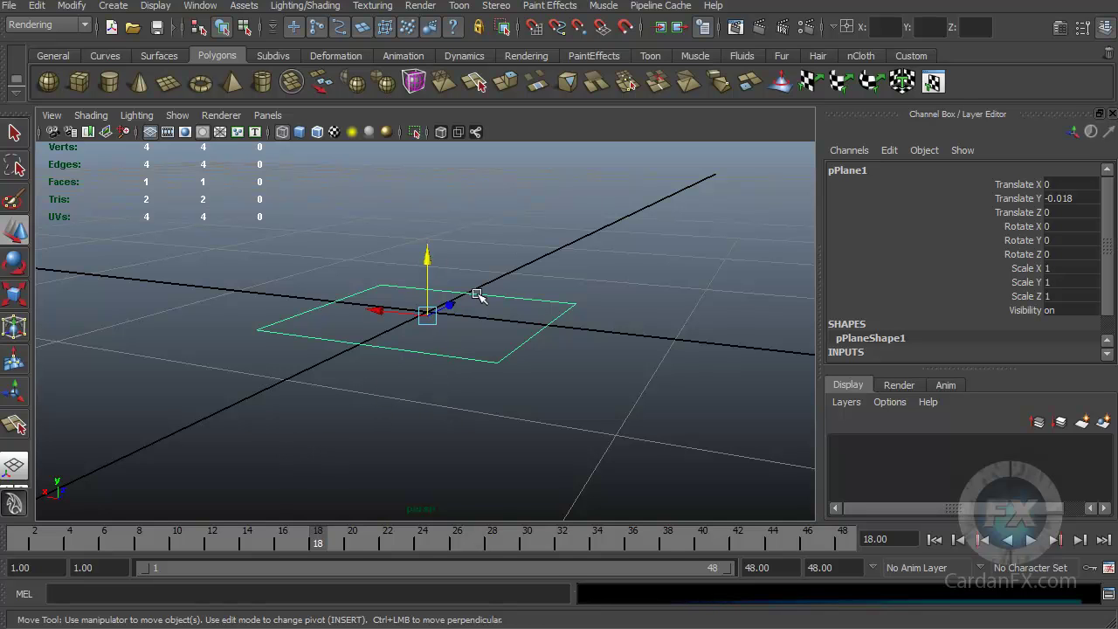
Dolly in to a low close view, test-move the plane along Y, undo it, and reselect the plane.
alt+drag(397, 379, 438, 359)
alt+middle_drag(437, 359, 435, 359)
scroll(435, 367, up, 2)
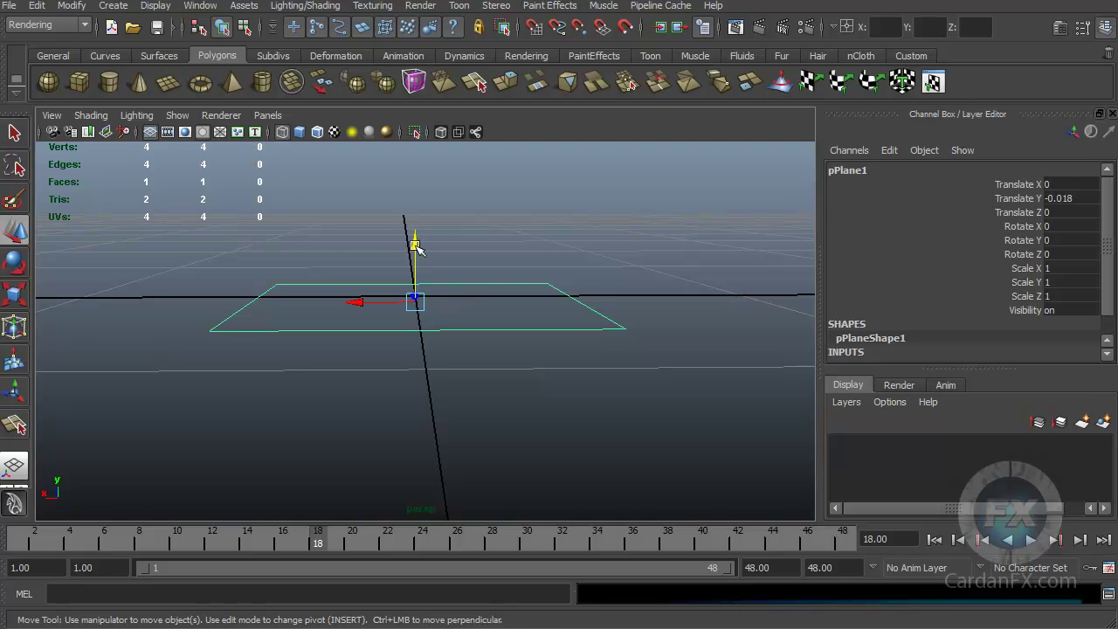
click(358, 305)
drag(415, 248, 416, 174)
key(ctrl+z)
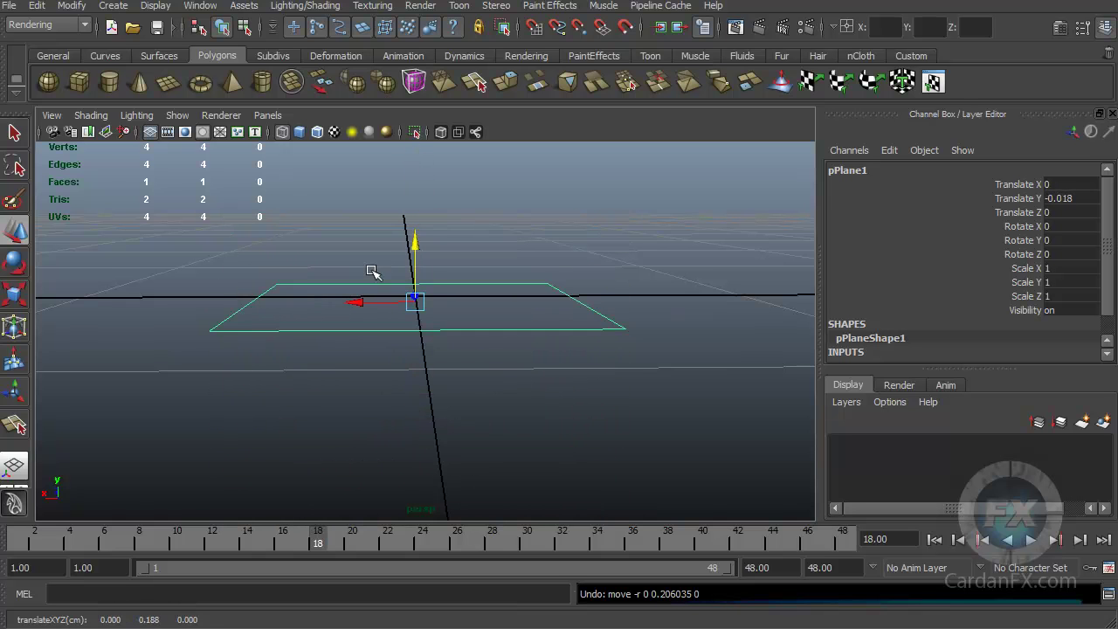
click(436, 237)
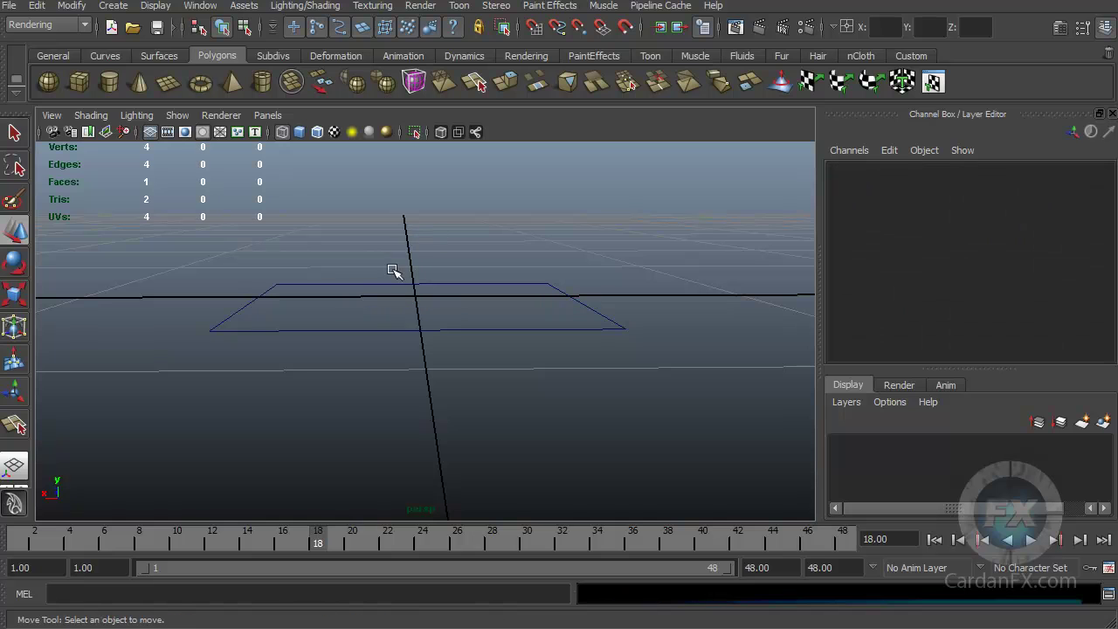
click(390, 329)
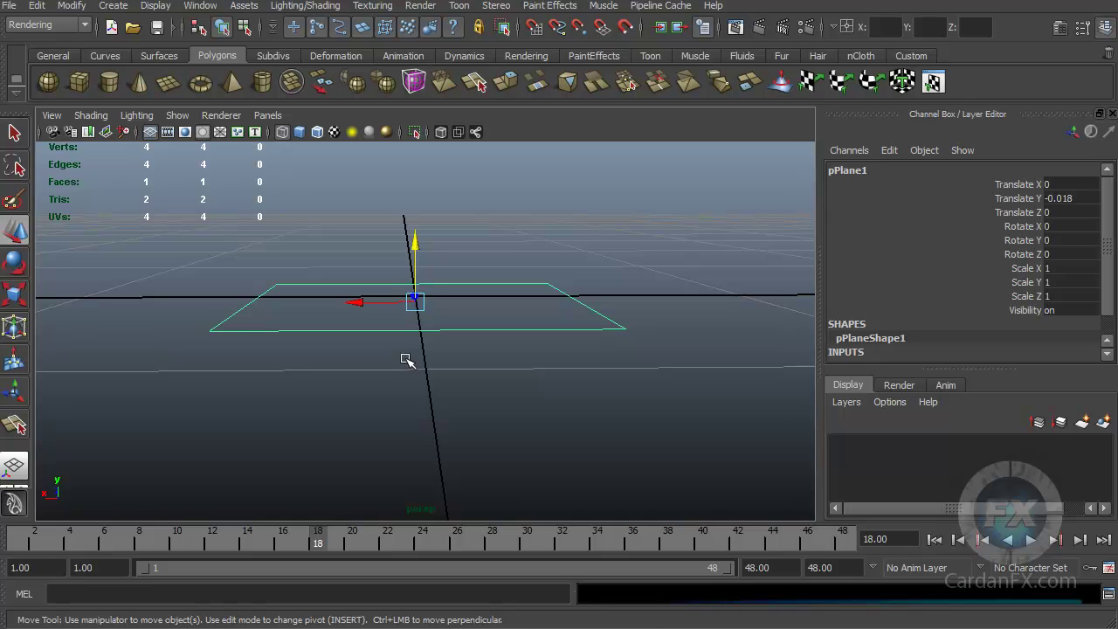
Nudge the plane back and forth along X and Y with the Move Tool.
drag(363, 303, 417, 303)
mouse_move(487, 258)
mouse_down()
mouse_move(487, 163)
mouse_move(486, 349)
mouse_move(485, 242)
mouse_up()
drag(417, 290, 358, 290)
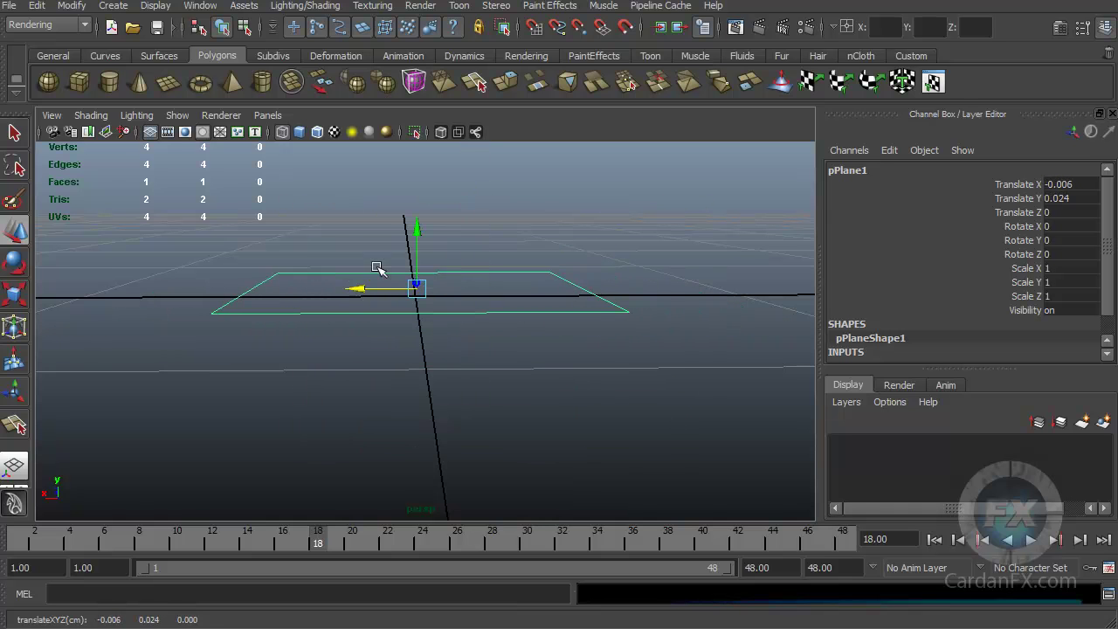
drag(419, 233, 421, 244)
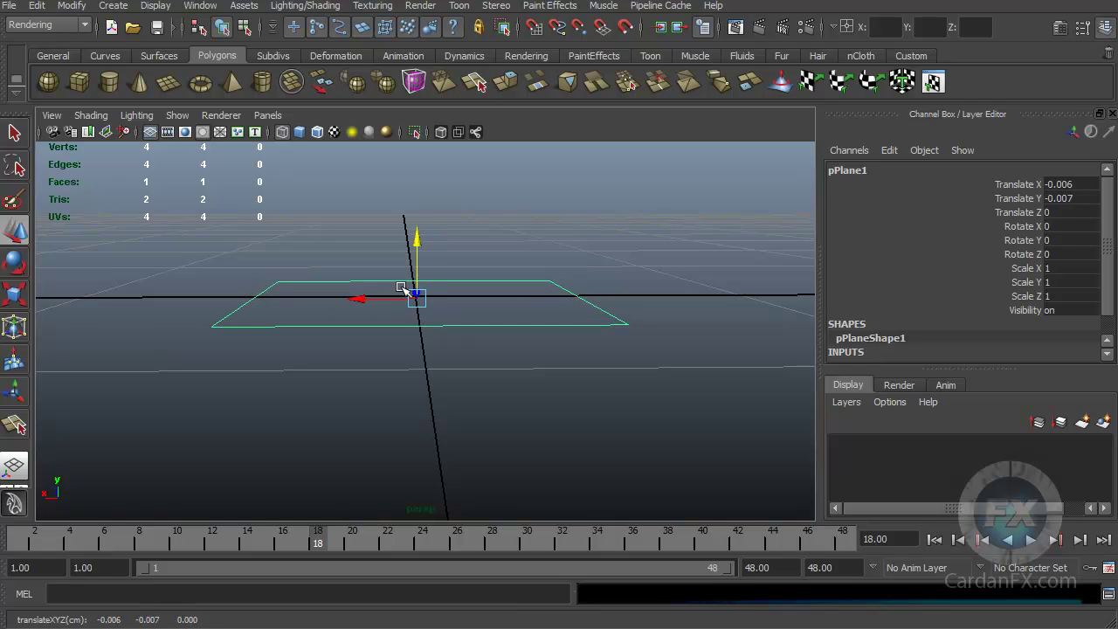
Orbit and dolly in on the plane, then slide it along Z to about 0.586.
alt+drag(375, 334, 437, 332)
alt+middle_drag(437, 332, 448, 331)
alt+drag(448, 330, 389, 345)
scroll(390, 345, up, 3)
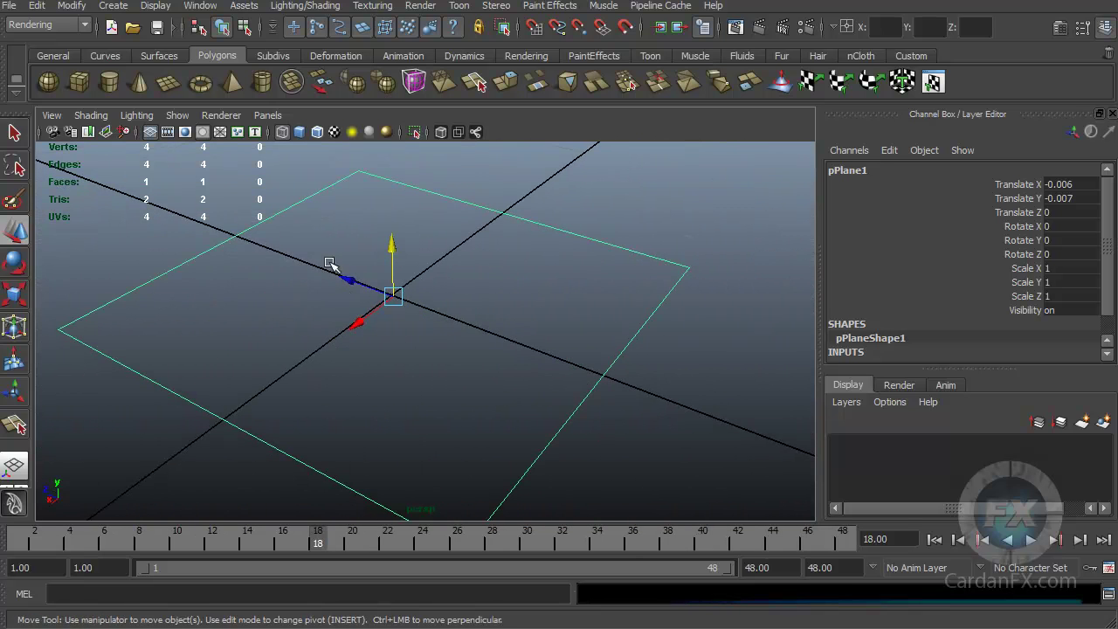
mouse_move(352, 282)
alt+mouse_down()
mouse_move(345, 262)
mouse_move(374, 341)
mouse_move(282, 267)
mouse_move(112, 195)
mouse_move(229, 254)
mouse_move(506, 360)
mouse_move(274, 237)
mouse_move(399, 294)
mouse_move(364, 274)
alt+mouse_up()
click(354, 301)
alt+drag(511, 379, 491, 404)
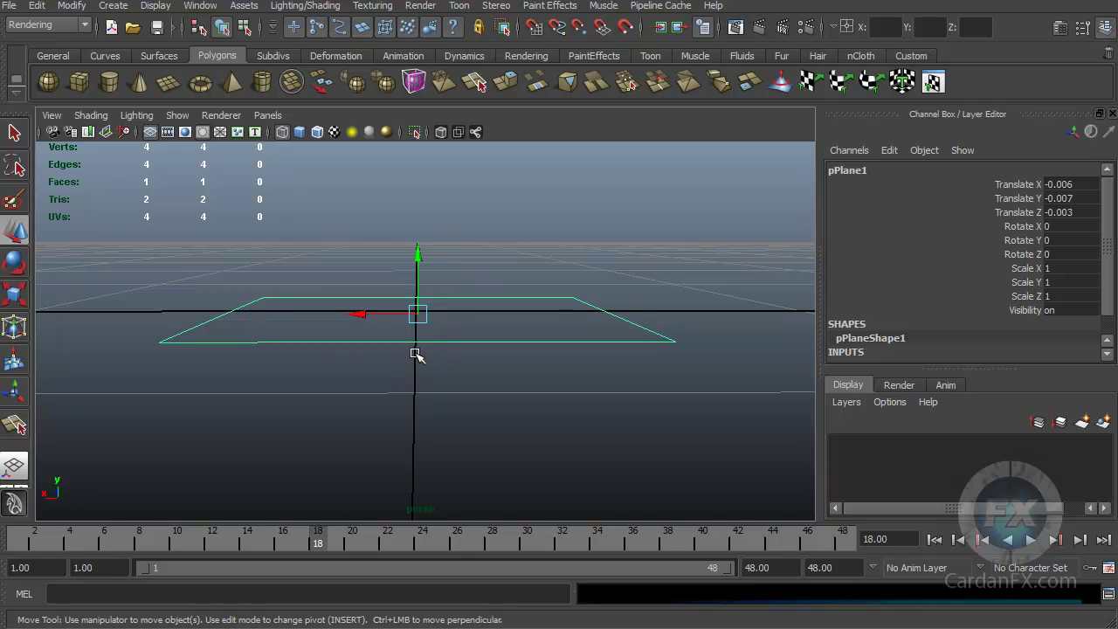
alt+drag(426, 341, 403, 229)
alt+middle_drag(445, 411, 454, 362)
Orbit and pan around the plane to a diagonal view, then bring up the General shelf.
alt+drag(454, 363, 522, 376)
alt+middle_drag(475, 388, 518, 417)
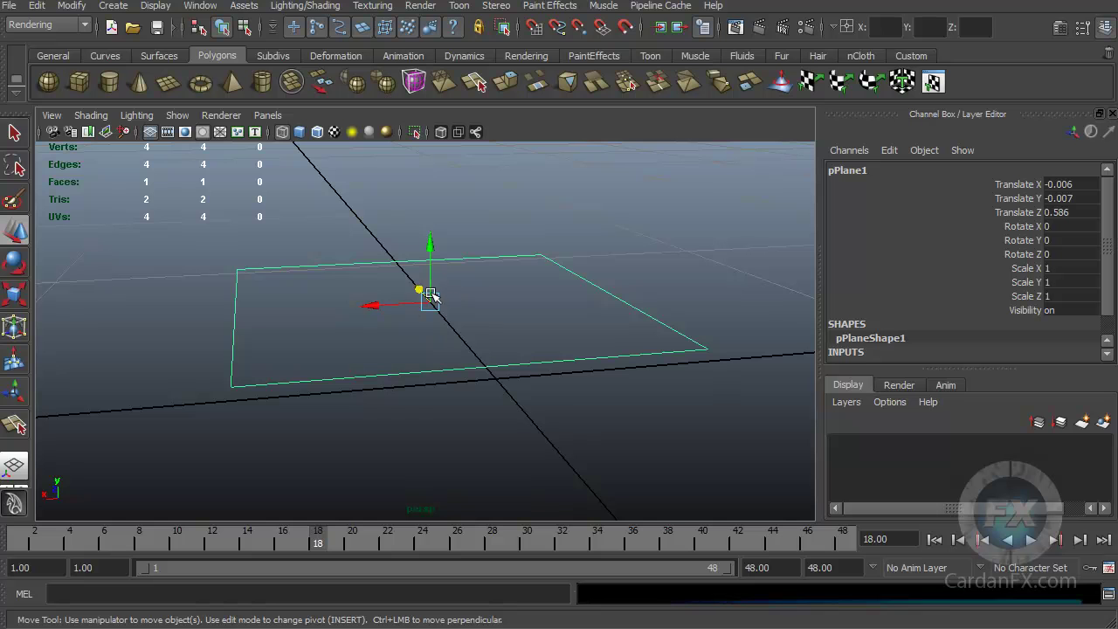
alt+drag(507, 374, 474, 346)
alt+middle_drag(474, 346, 468, 306)
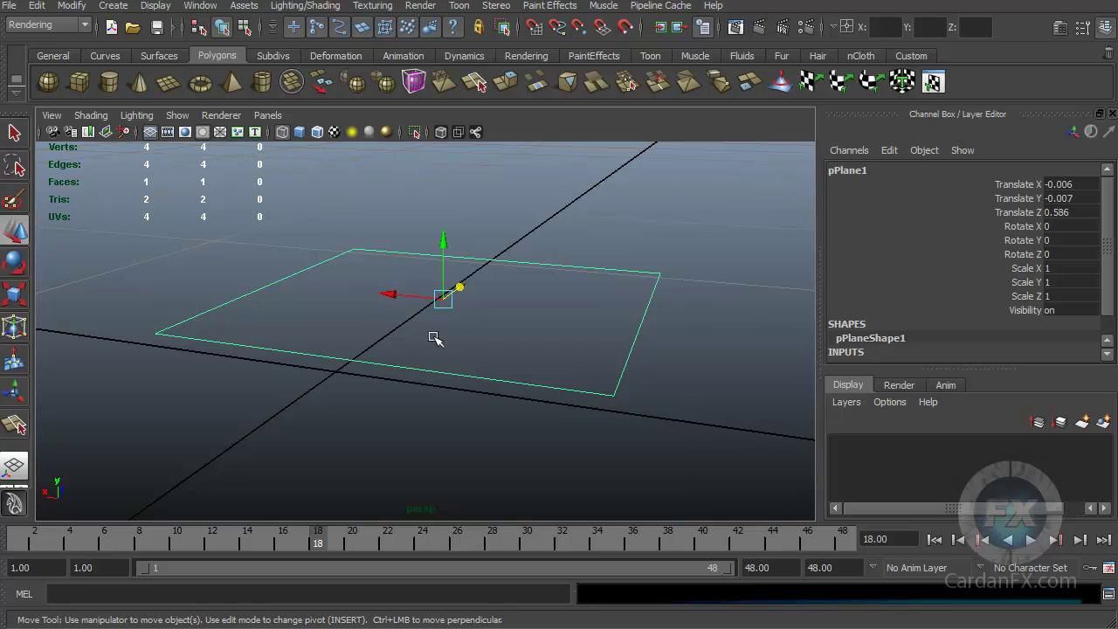
alt+drag(428, 338, 409, 301)
alt+middle_drag(473, 351, 484, 328)
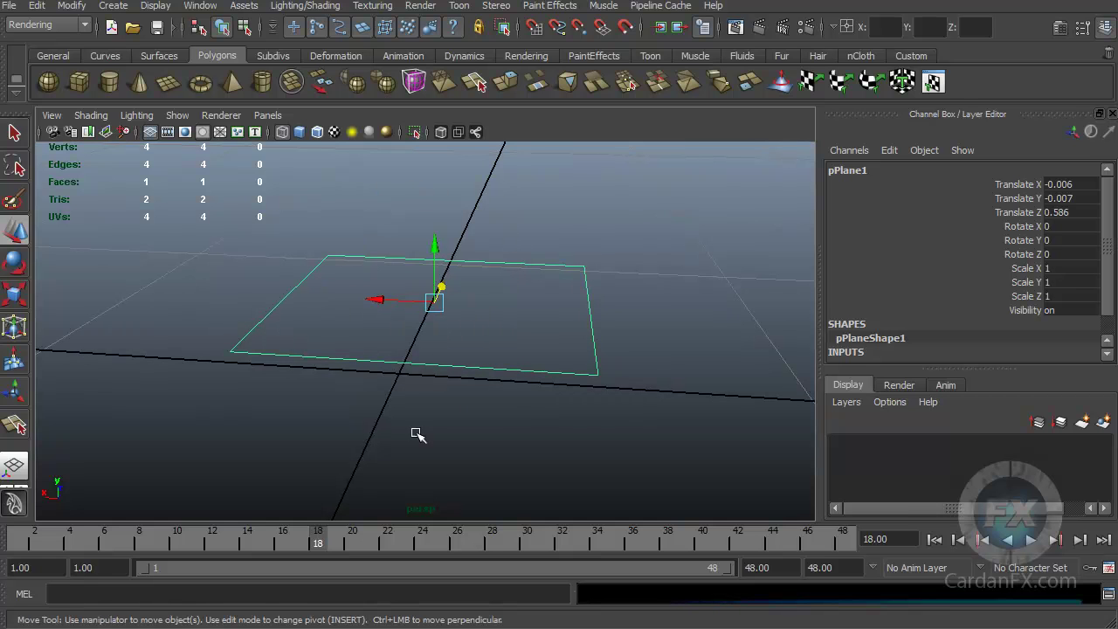
alt+middle_drag(437, 343, 472, 282)
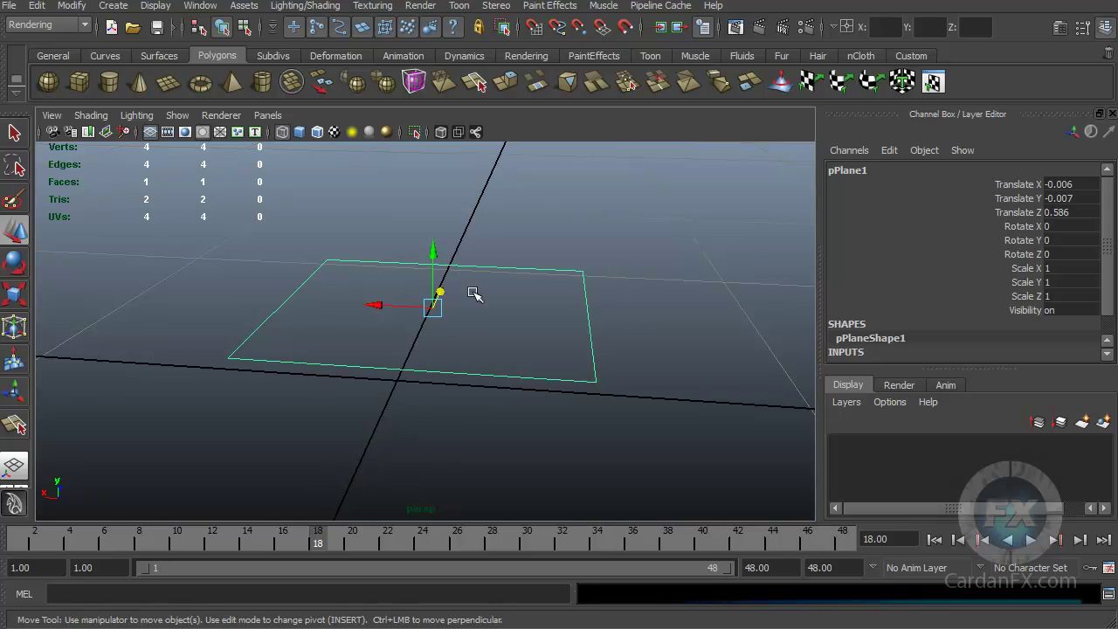
click(53, 58)
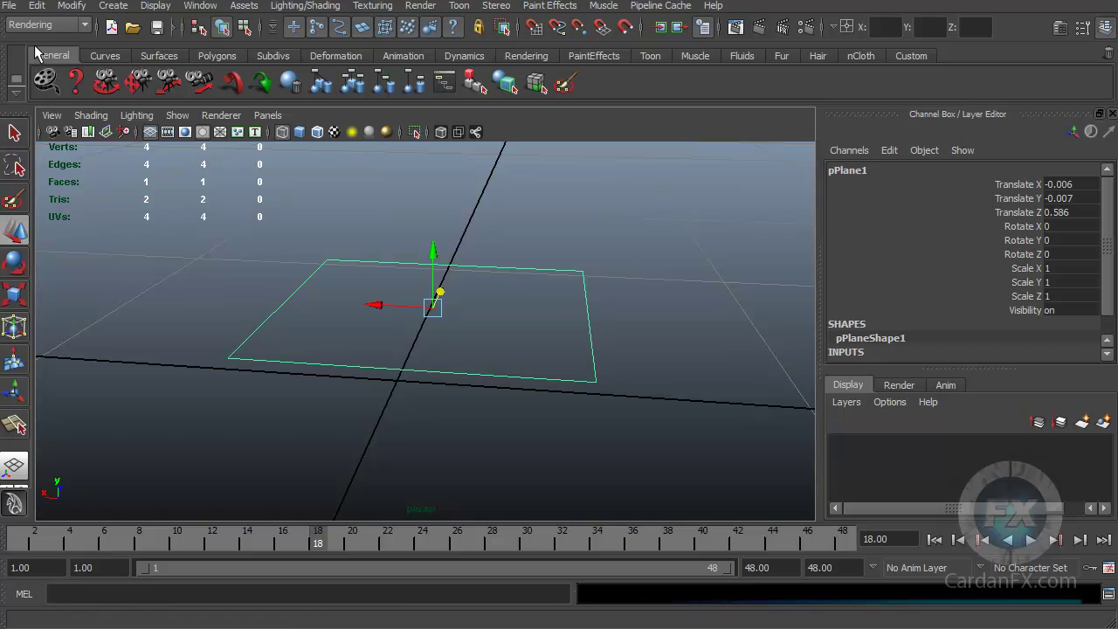
click(102, 58)
click(163, 58)
scroll(164, 61, down, 3)
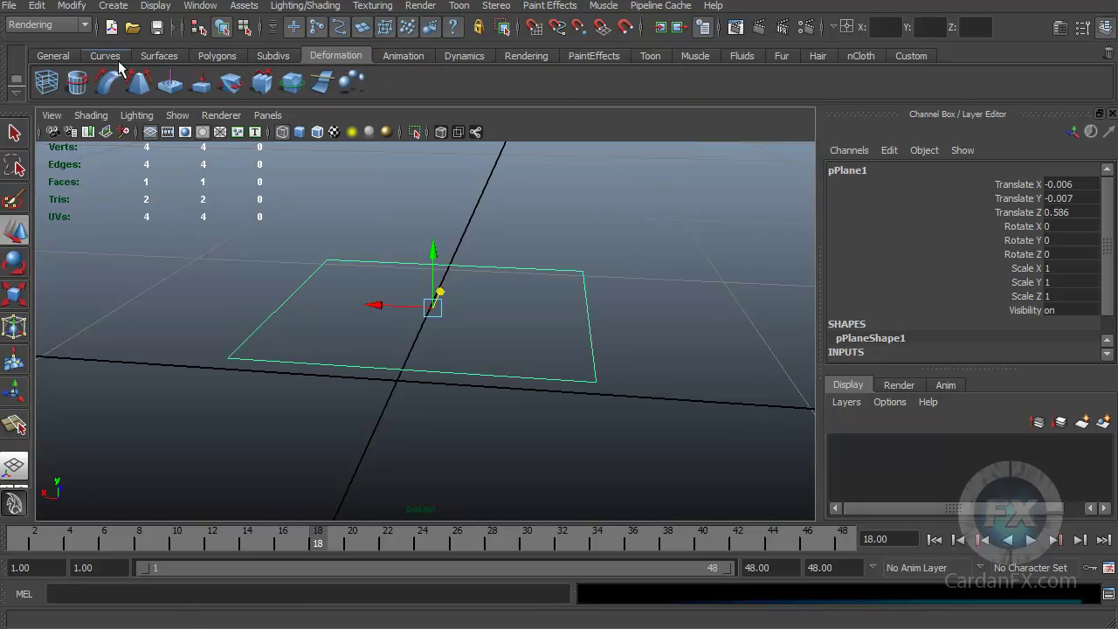
click(117, 58)
click(162, 55)
click(102, 57)
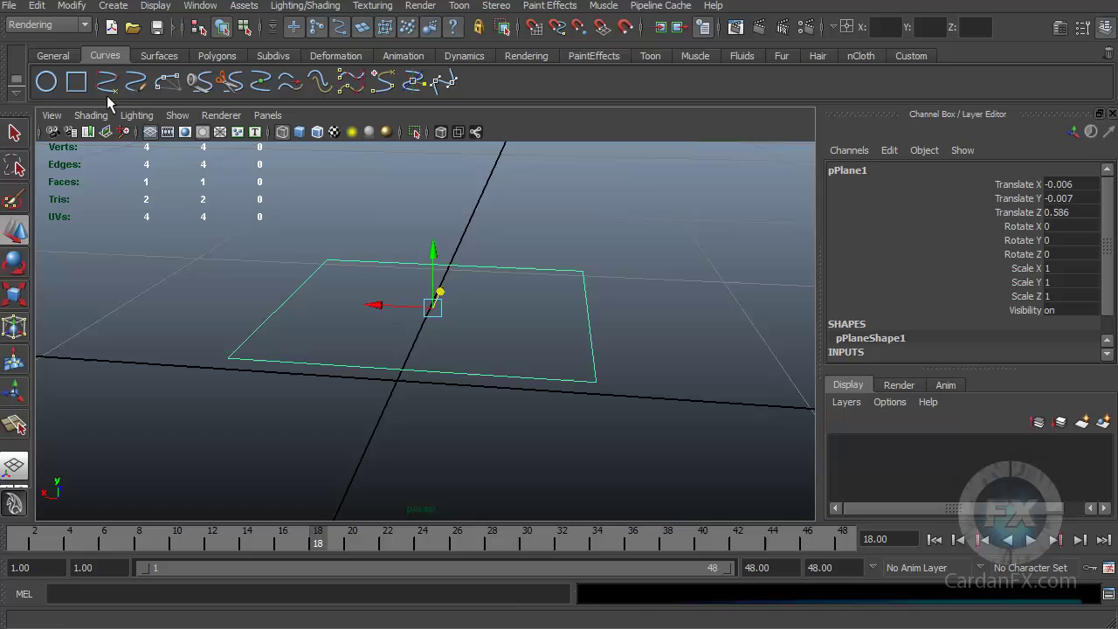
click(47, 59)
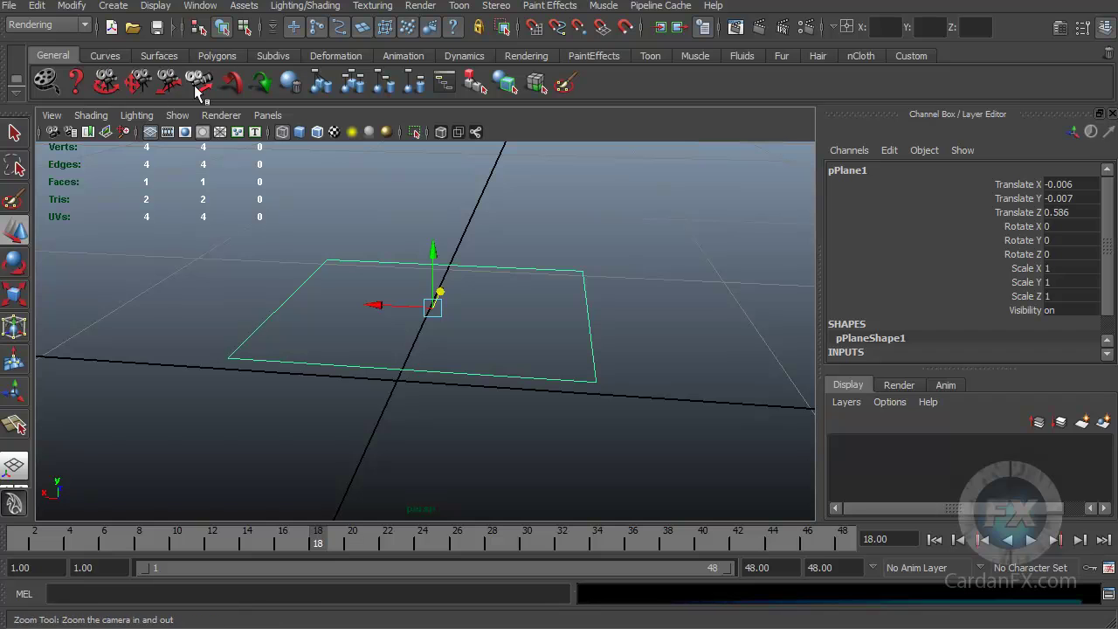
Pick the Tumble Tool and swing the camera to a higher angle over the plane.
click(103, 83)
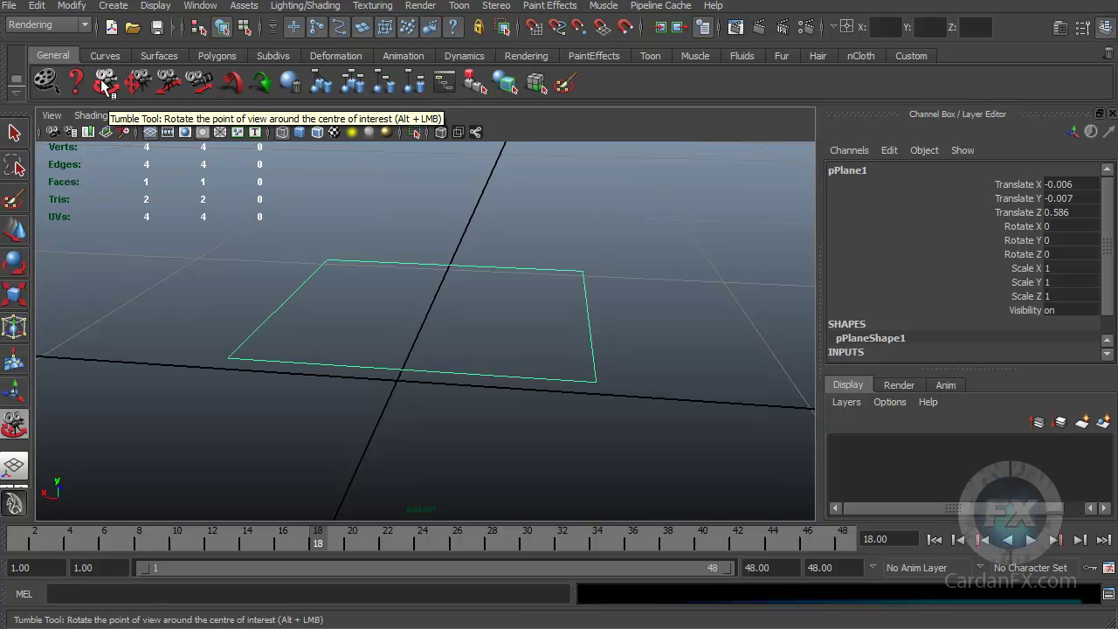
drag(449, 306, 512, 291)
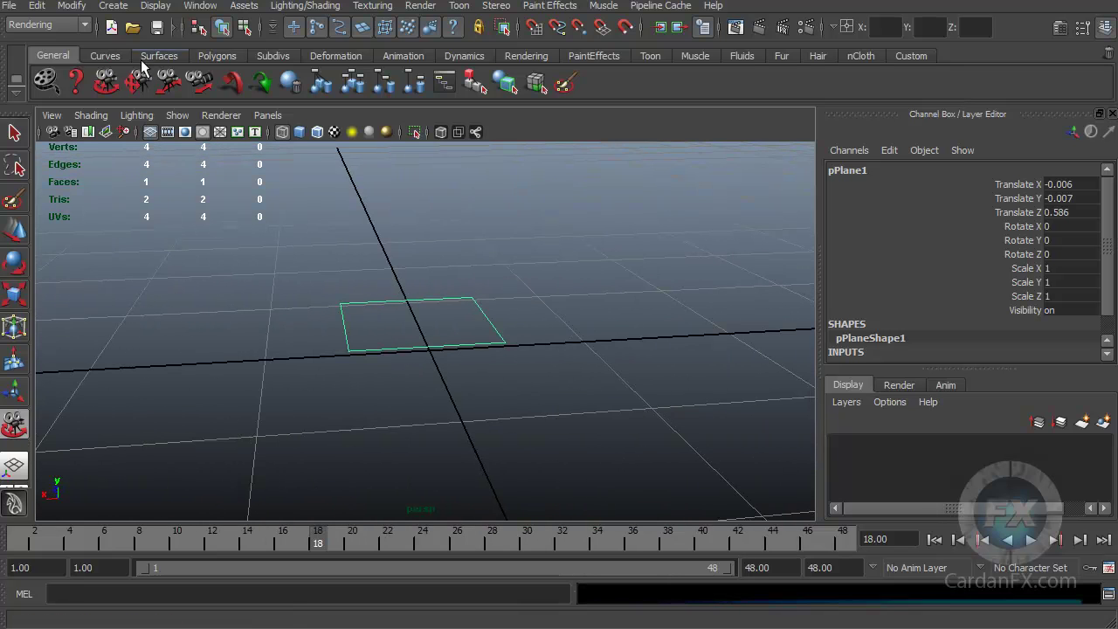
Create a polygon pyramid from the Polygons shelf, show it smooth-shaded red, and orbit around it.
click(224, 55)
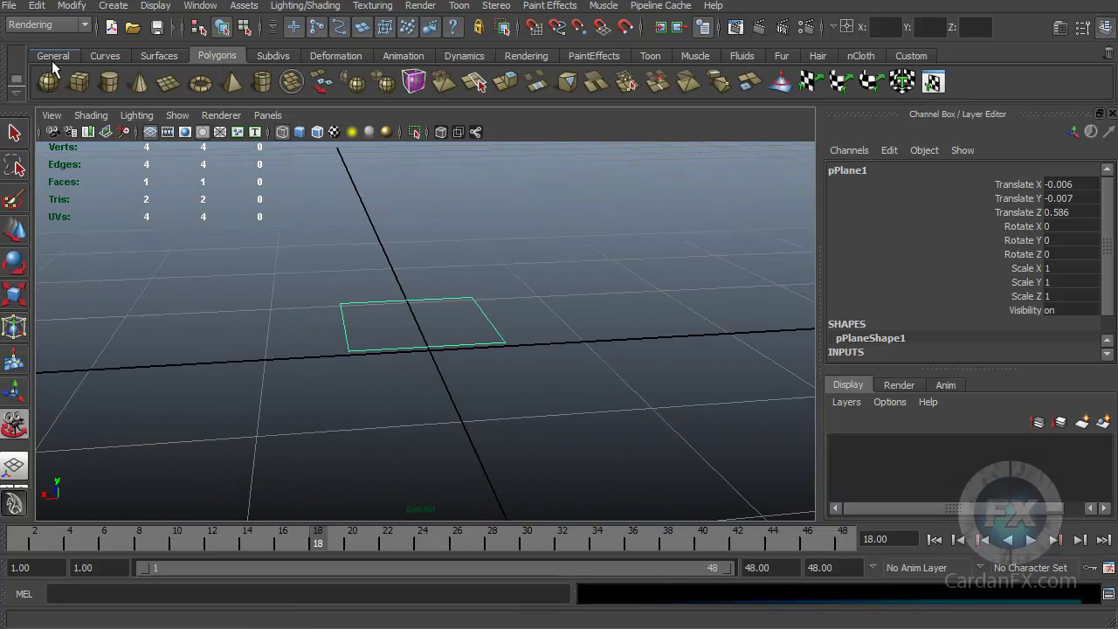
click(229, 87)
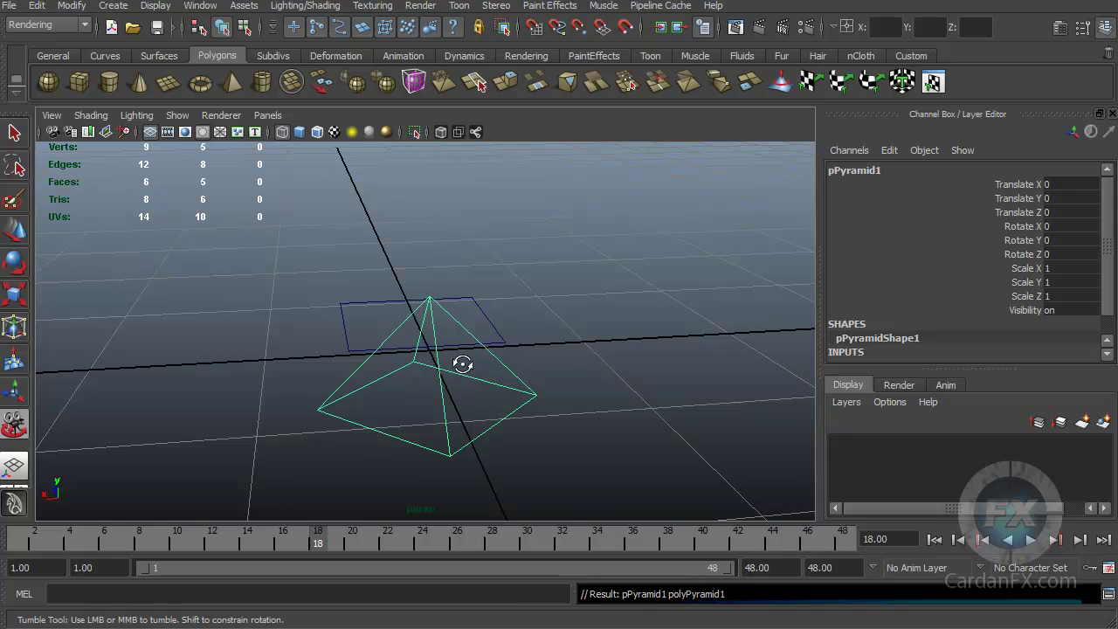
mouse_move(524, 387)
alt+mouse_down()
mouse_move(626, 372)
mouse_move(552, 414)
mouse_move(524, 387)
alt+mouse_up()
key(5)
alt+drag(585, 417, 536, 392)
alt+middle_drag(537, 392, 531, 367)
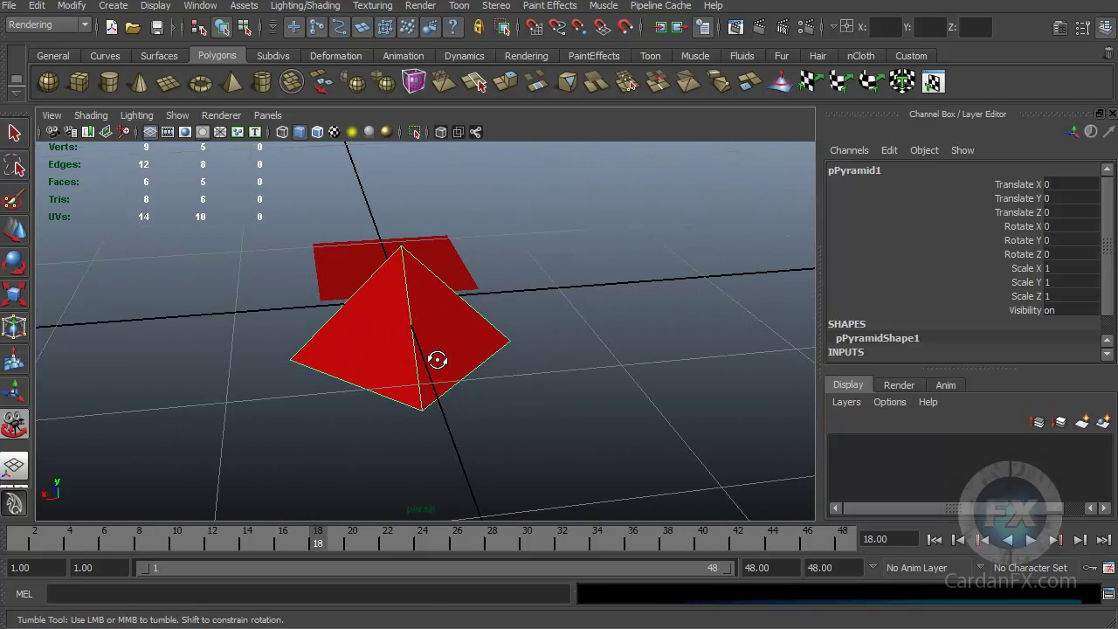
alt+drag(393, 366, 139, 197)
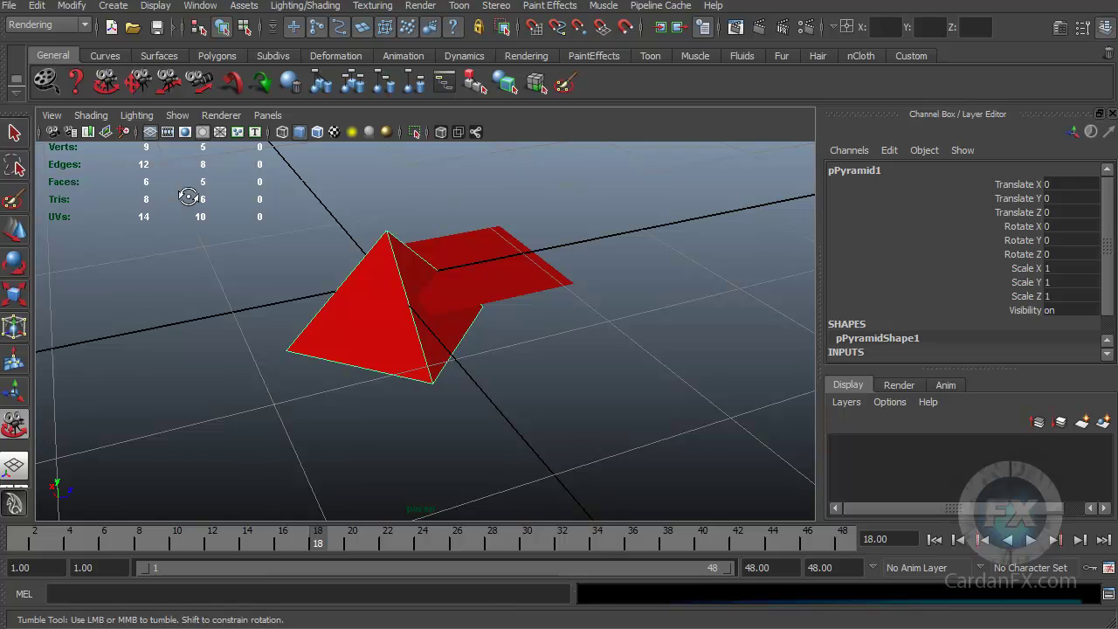
Track the camera across the scene and back to the pyramid, then tumble slightly to reframe it.
click(139, 83)
drag(398, 213, 459, 357)
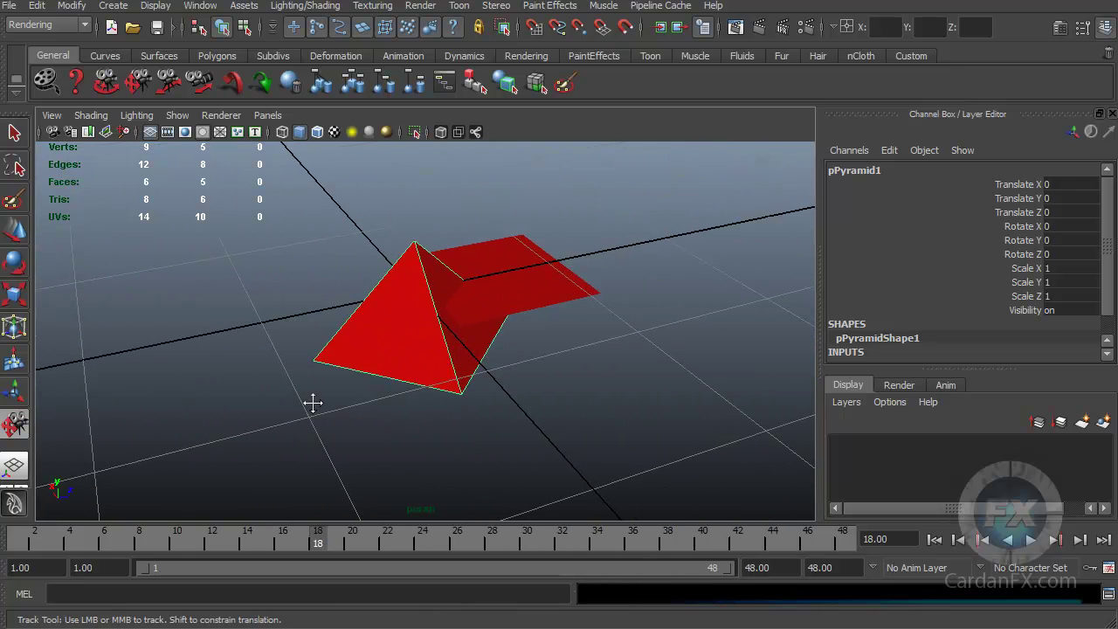
drag(313, 402, 483, 351)
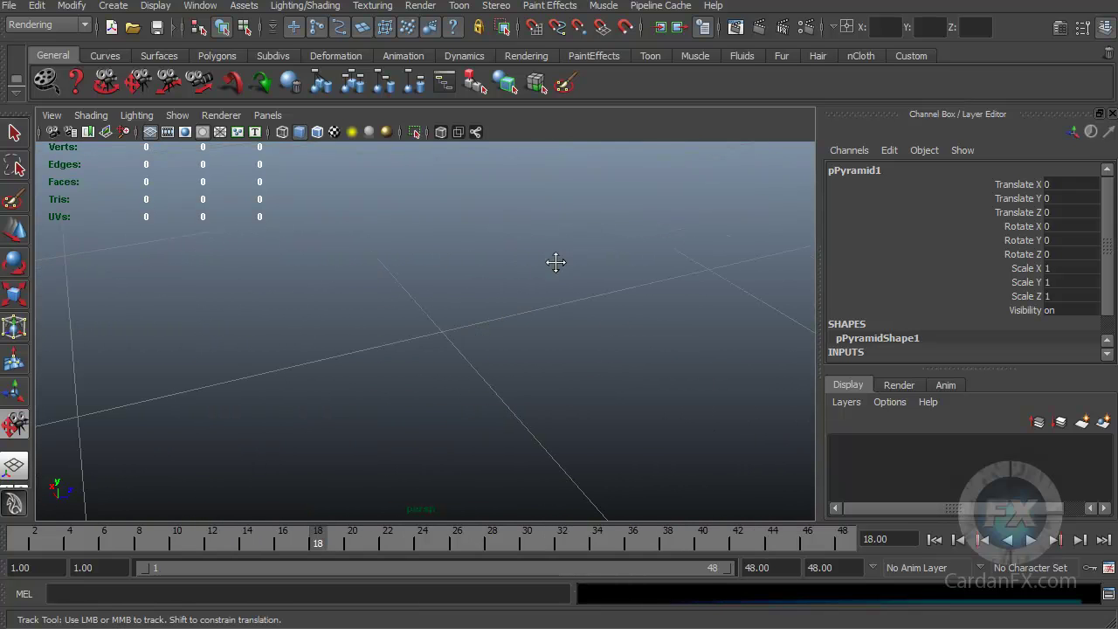
drag(623, 310, 448, 331)
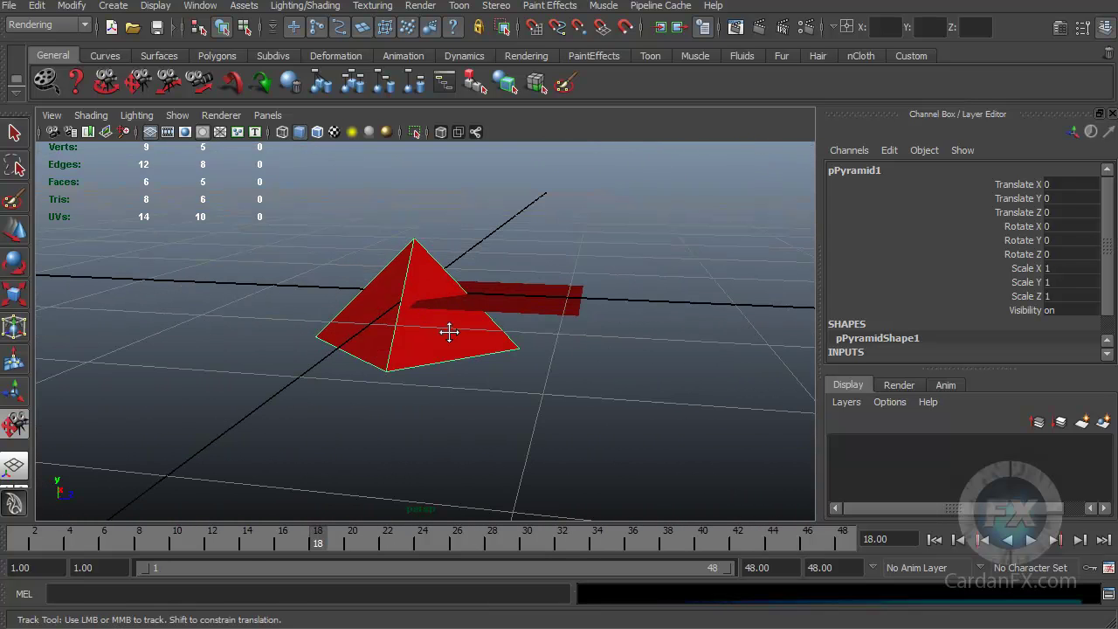
click(105, 81)
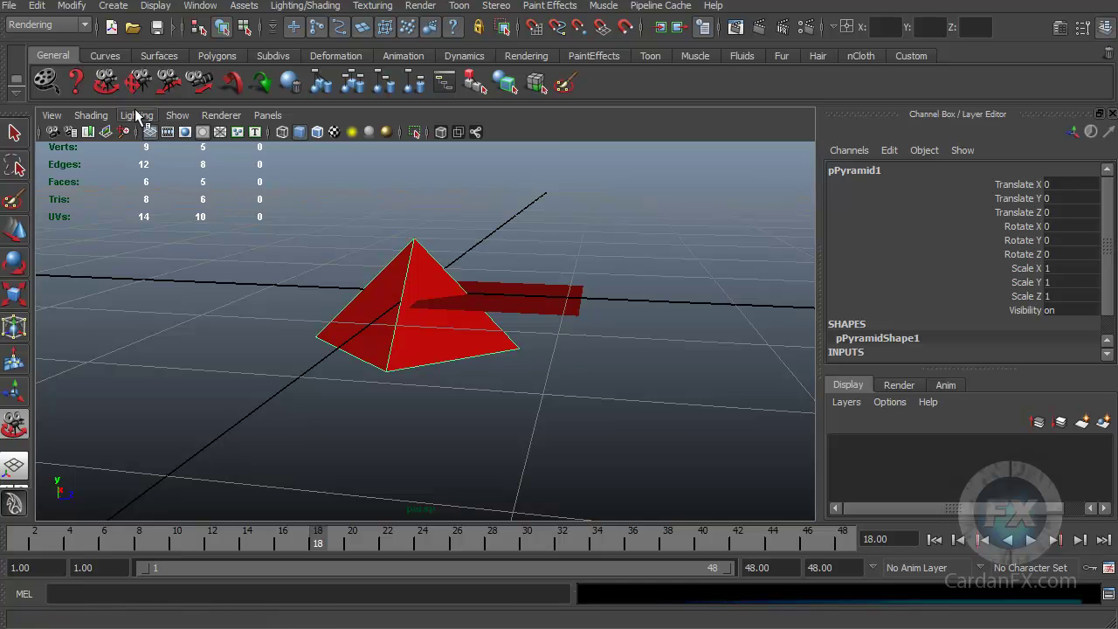
drag(172, 145, 519, 328)
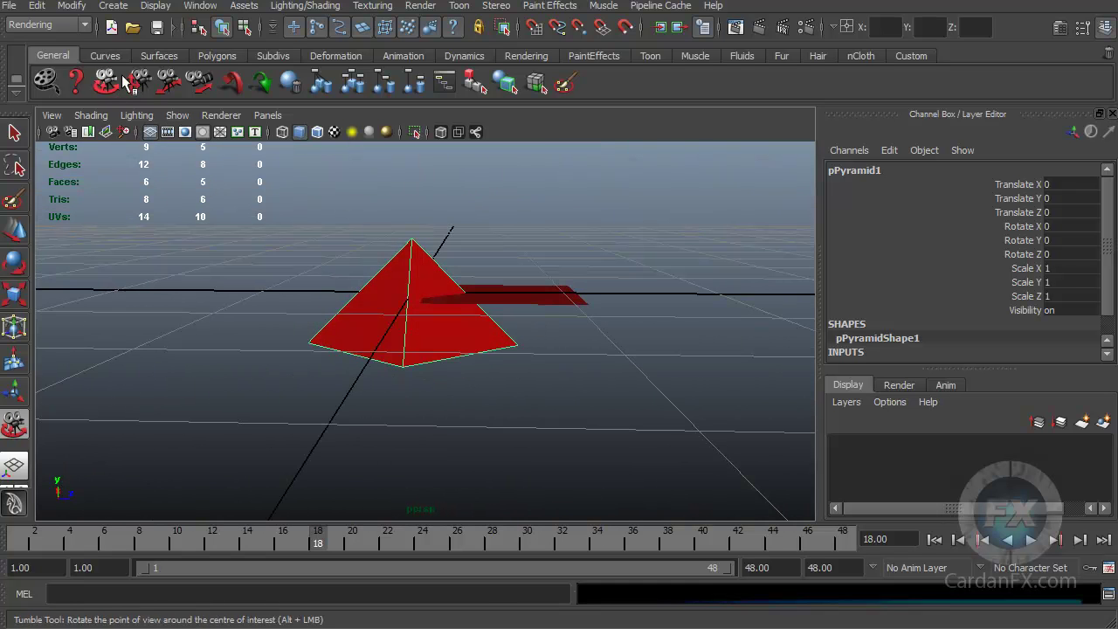
Track and tumble slightly, then dolly the camera back from the red pyramid with the Dolly Tool.
click(140, 85)
drag(393, 310, 416, 306)
alt+drag(347, 199, 250, 155)
click(169, 84)
drag(396, 343, 471, 338)
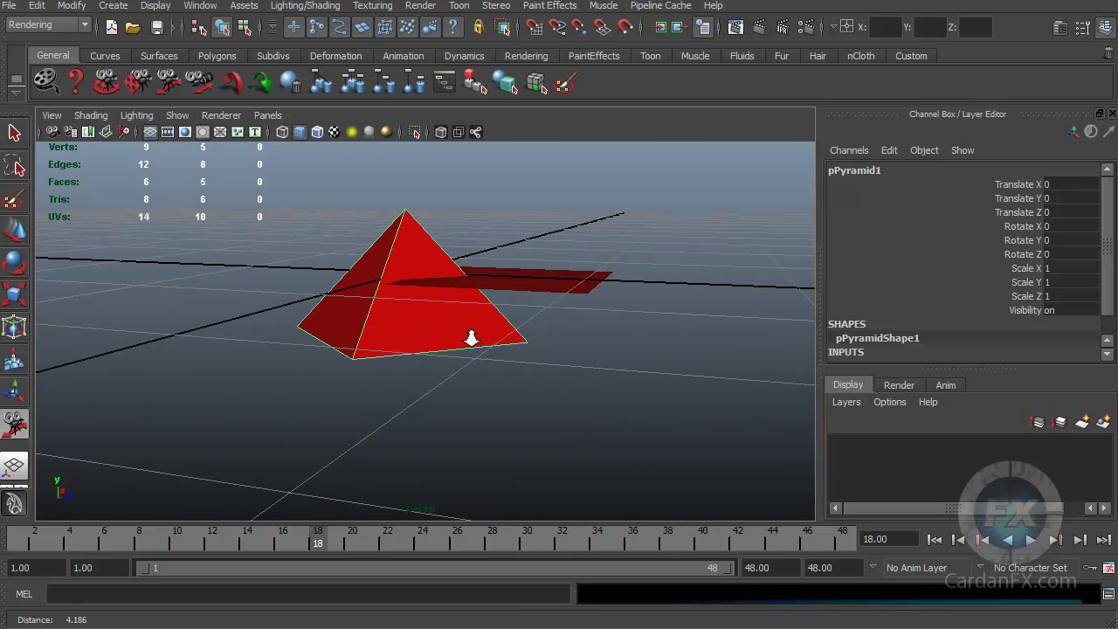
Zoom the camera lens in and out on the red pyramid to a 74.50 field of view.
click(203, 88)
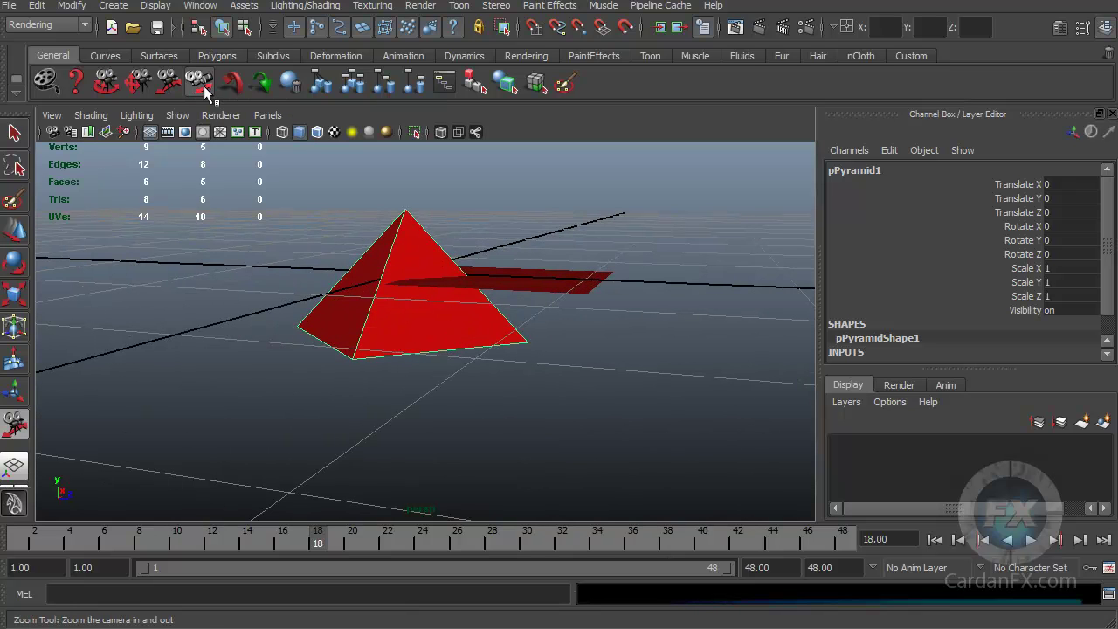
drag(399, 321, 408, 288)
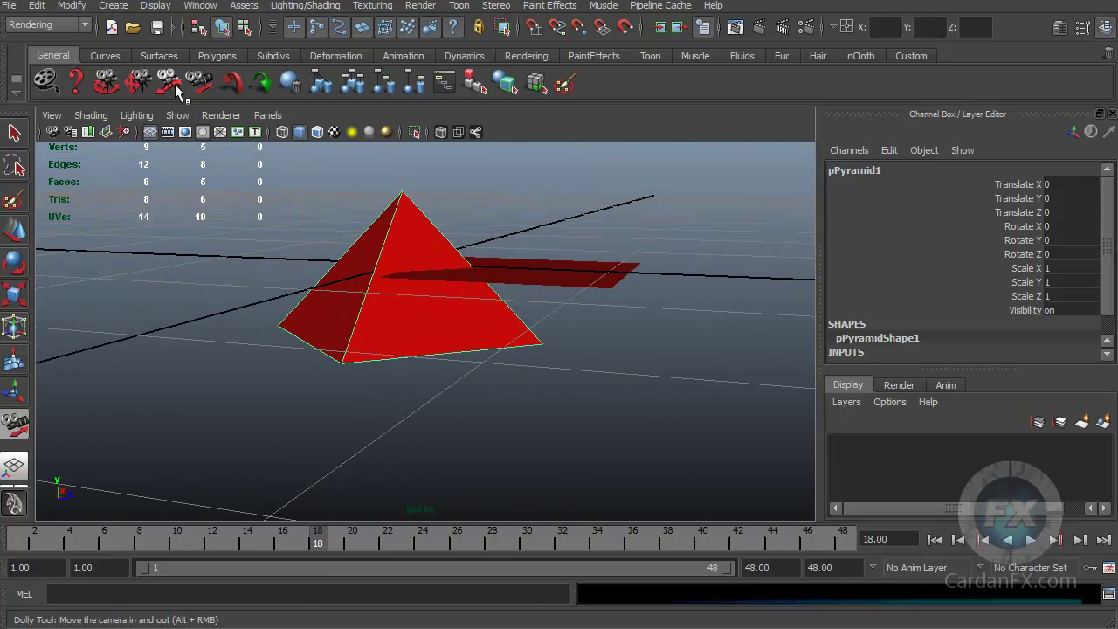
mouse_move(410, 322)
mouse_down()
mouse_move(613, 332)
mouse_move(256, 296)
mouse_move(407, 307)
mouse_up()
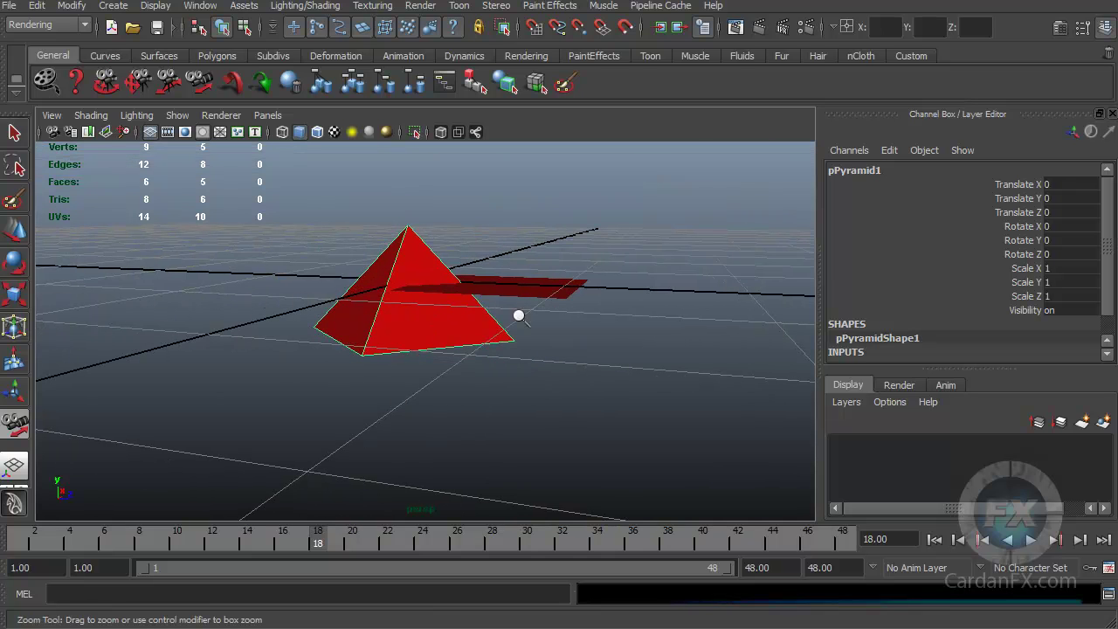
drag(400, 364, 210, 374)
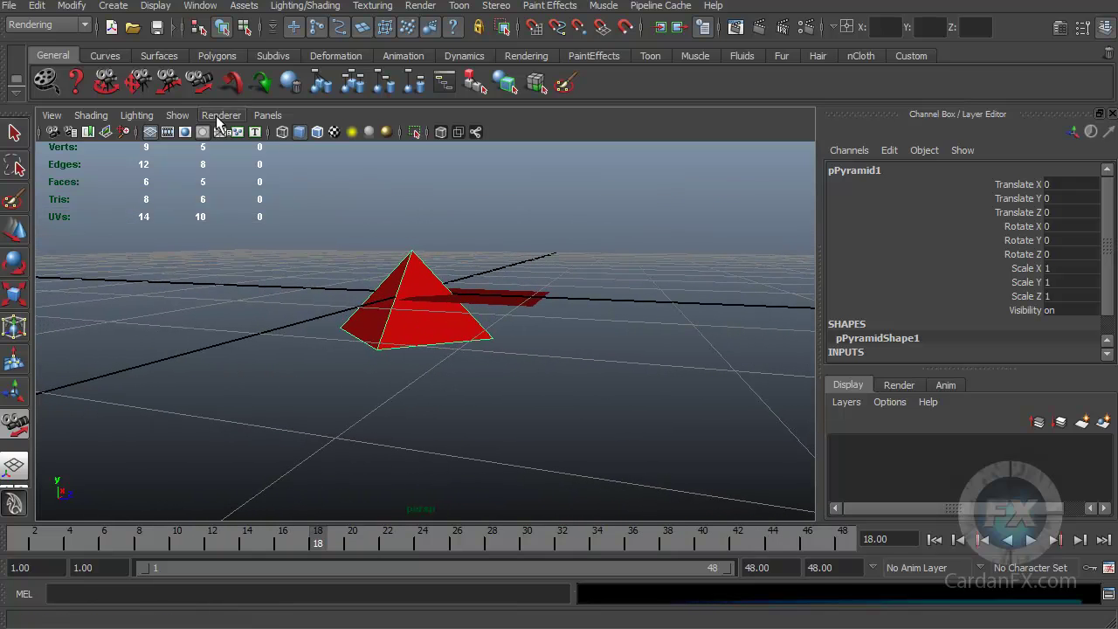
Dolly the camera in close and look down on the pyramid from slightly above.
click(166, 85)
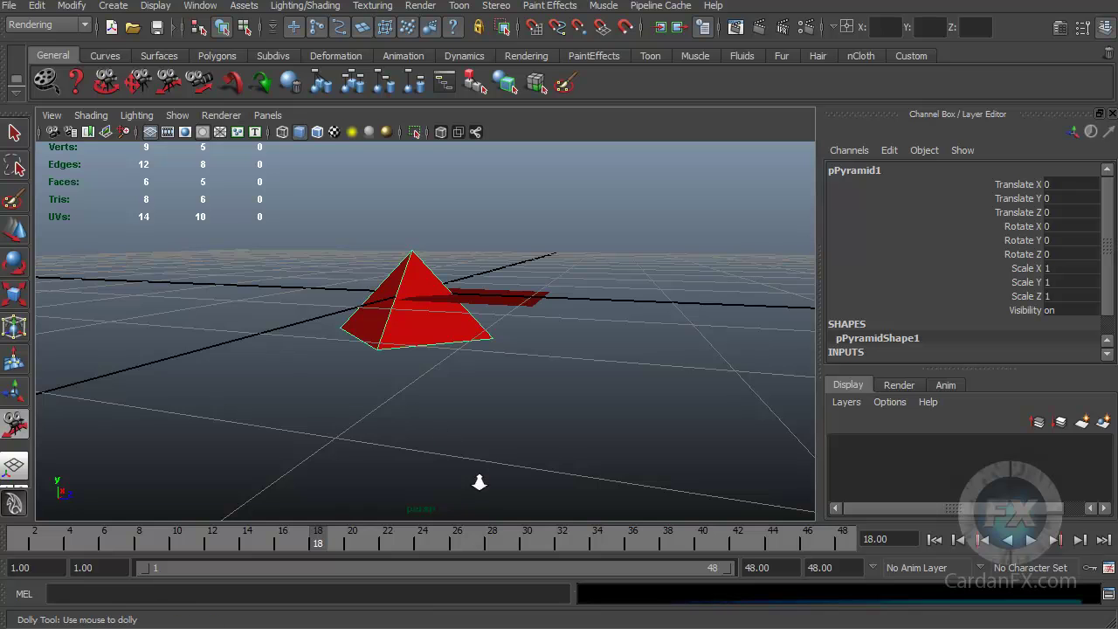
drag(443, 410, 441, 362)
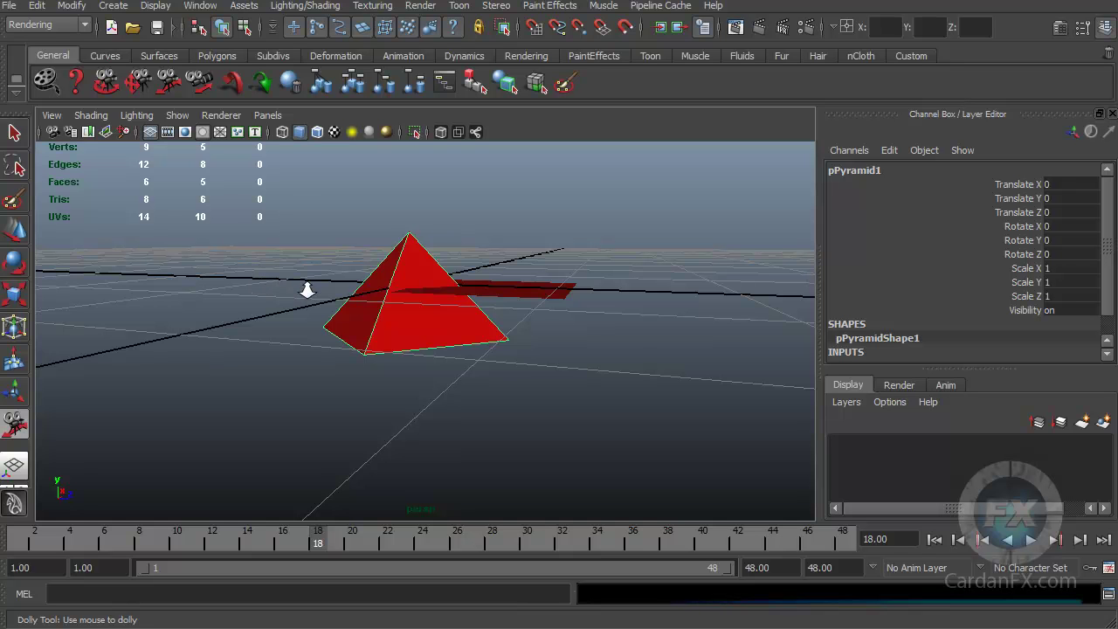
drag(417, 234, 424, 290)
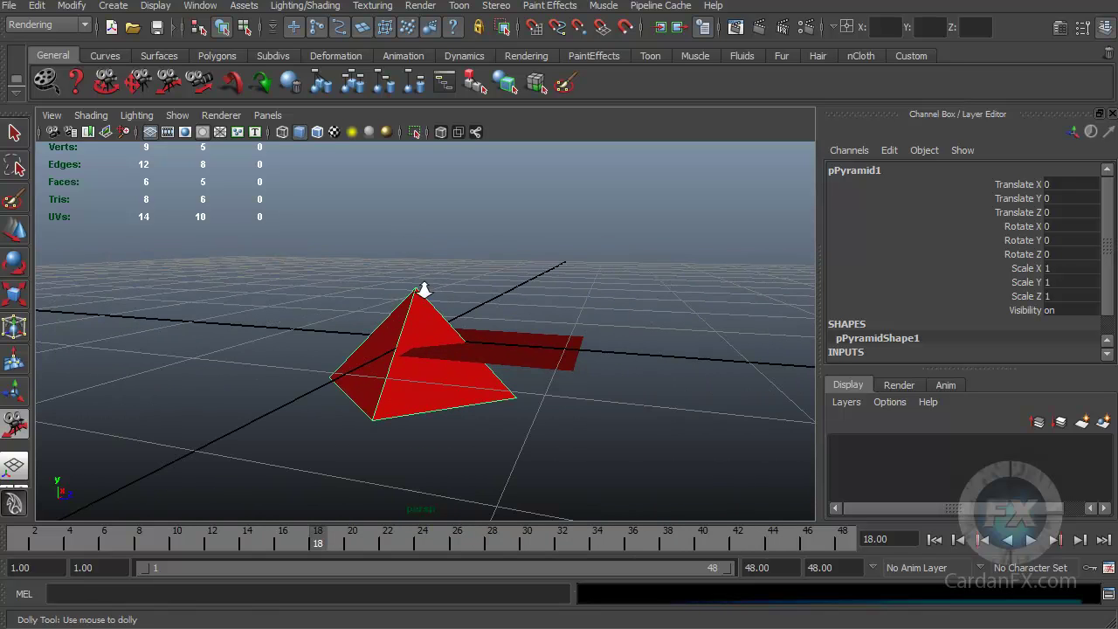
Return to the Select Tool and orbit around the pyramid to a side view.
click(23, 140)
alt+drag(609, 445, 535, 393)
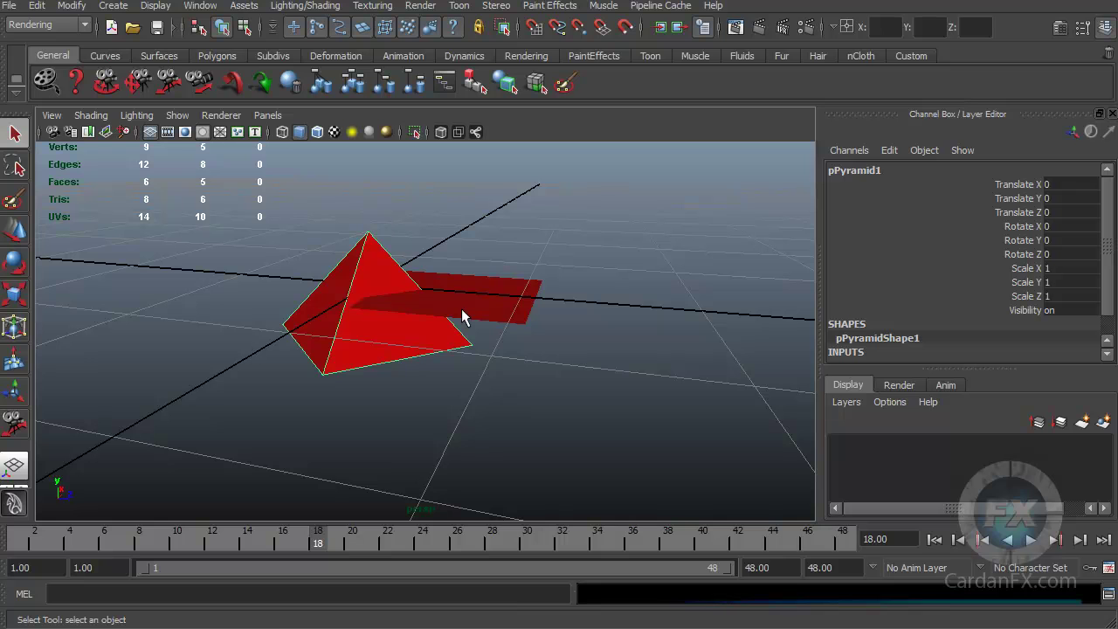
drag(461, 309, 395, 343)
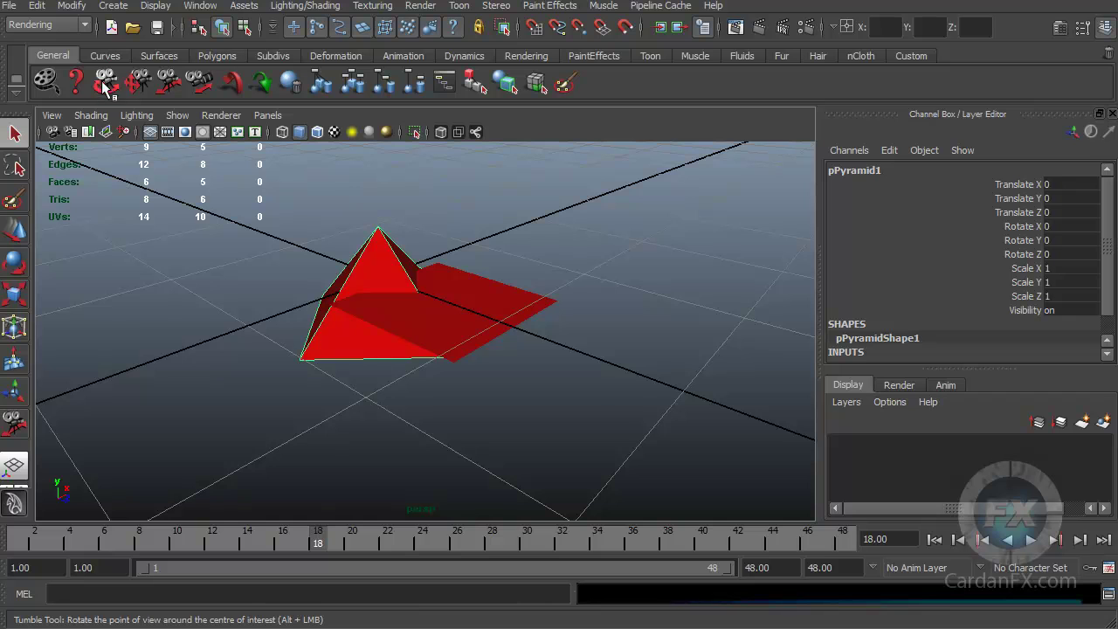
alt+drag(392, 324, 302, 337)
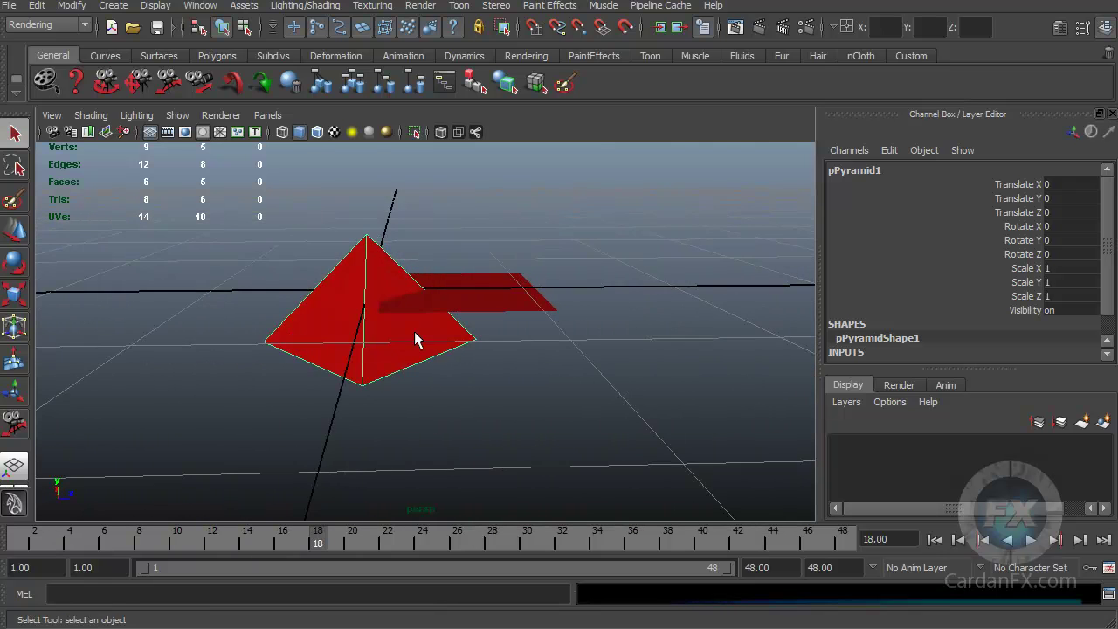
alt+drag(414, 337, 349, 350)
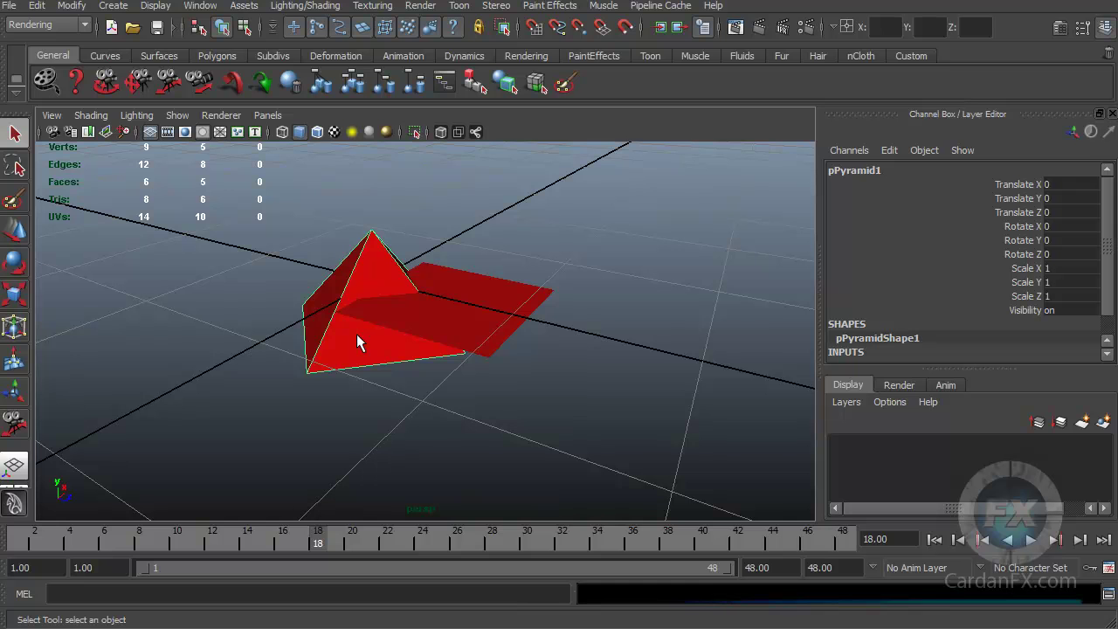
alt+drag(419, 311, 439, 297)
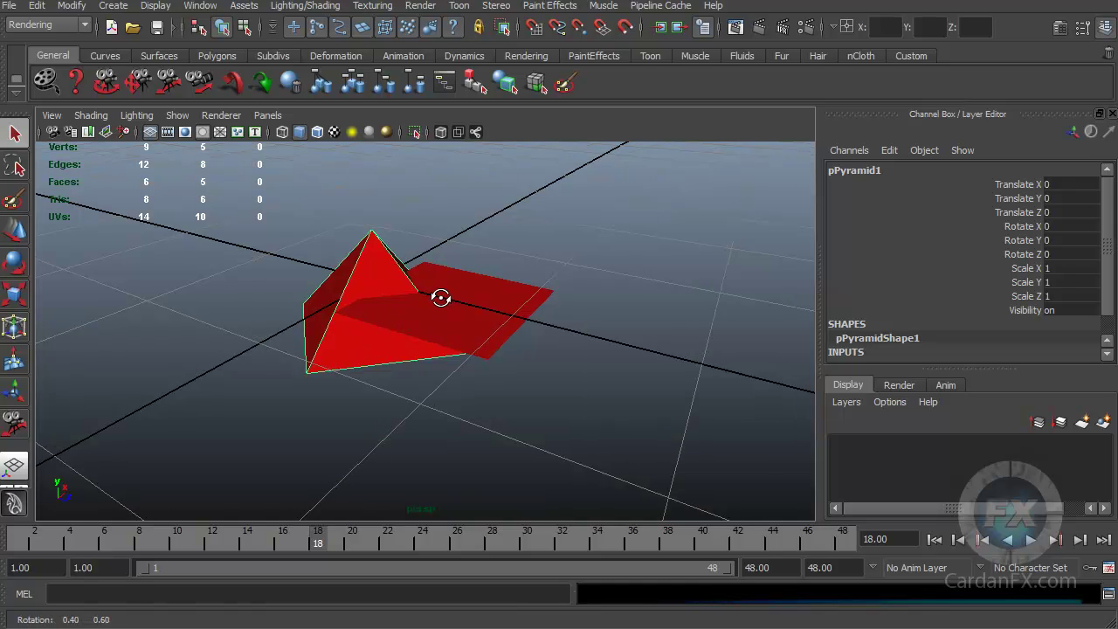
Pan, zoom and orbit to centre the pyramid and show more of its side.
alt+middle_drag(439, 297, 399, 302)
alt+right_drag(399, 302, 392, 322)
alt+middle_drag(392, 322, 424, 324)
alt+drag(425, 317, 449, 327)
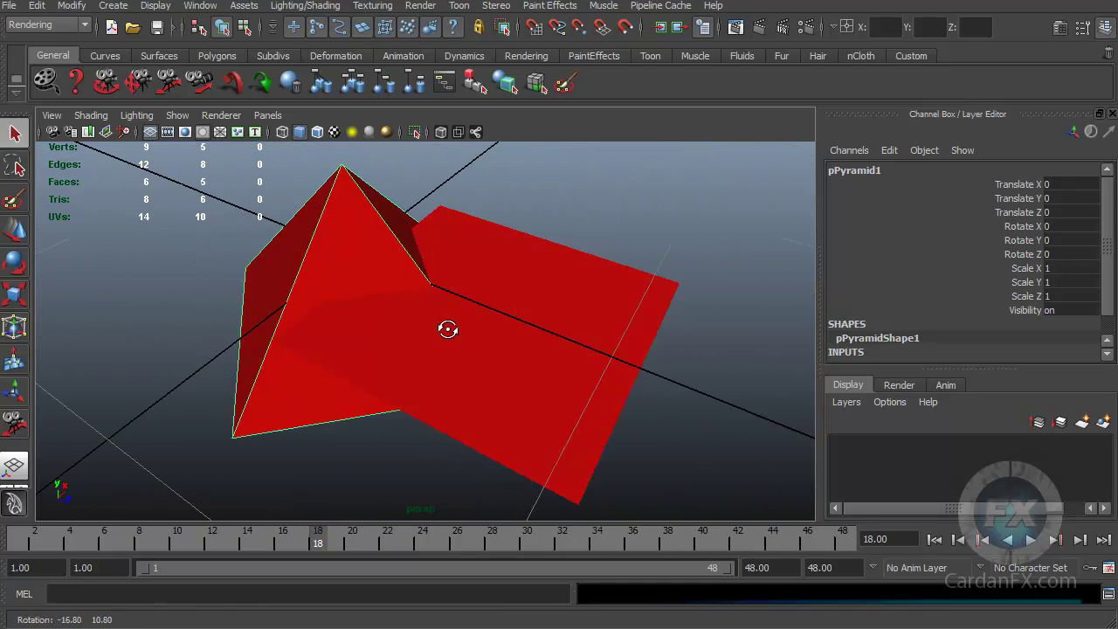
alt+right_drag(449, 327, 419, 324)
alt+drag(420, 324, 400, 317)
mouse_move(399, 317)
alt+middle_down()
mouse_move(382, 324)
mouse_move(404, 309)
alt+middle_up()
mouse_move(405, 308)
alt+mouse_down()
mouse_move(414, 312)
mouse_move(400, 319)
mouse_move(387, 304)
mouse_move(432, 312)
mouse_move(421, 300)
alt+mouse_up()
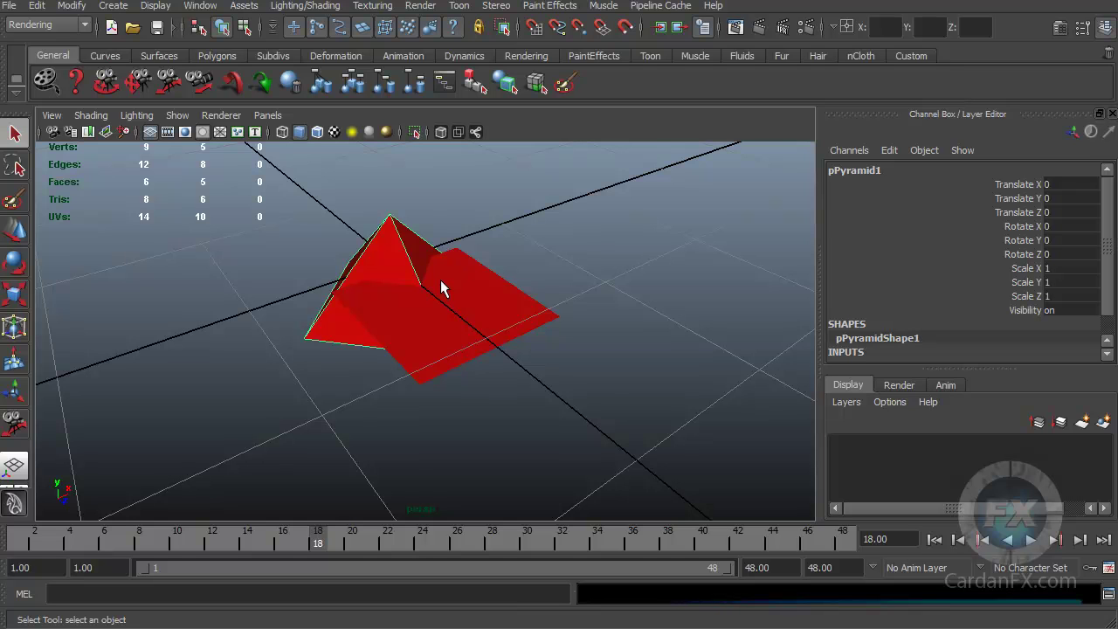
alt+drag(436, 292, 431, 294)
alt+middle_drag(432, 294, 436, 324)
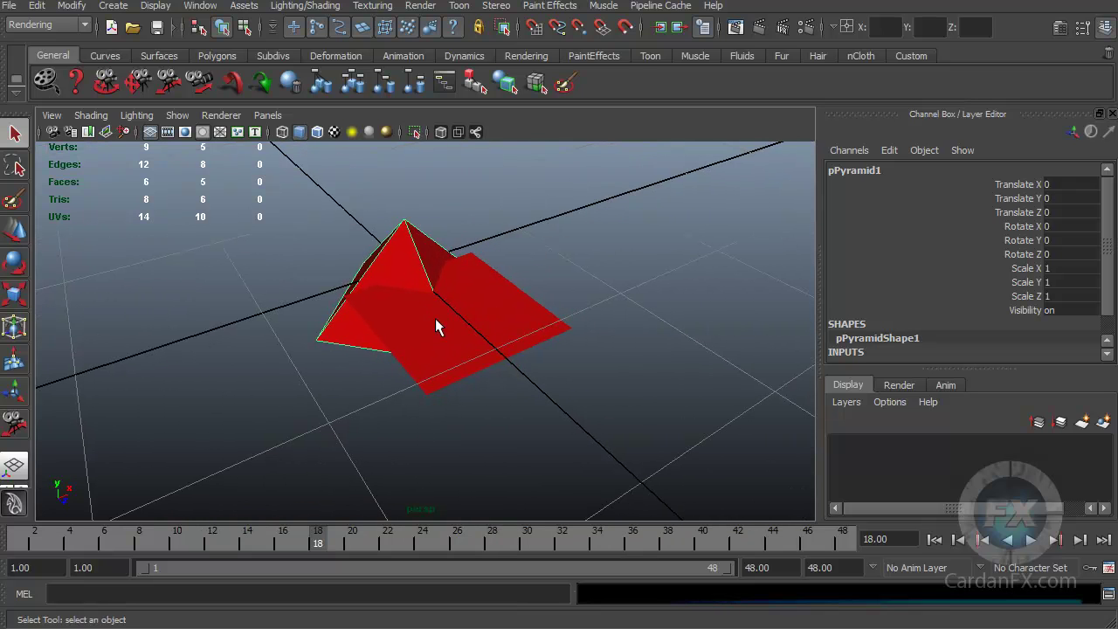
Dolly, tumble and track to a low front view of the pyramid, then dismiss the marking menu.
alt+right_drag(422, 305, 414, 284)
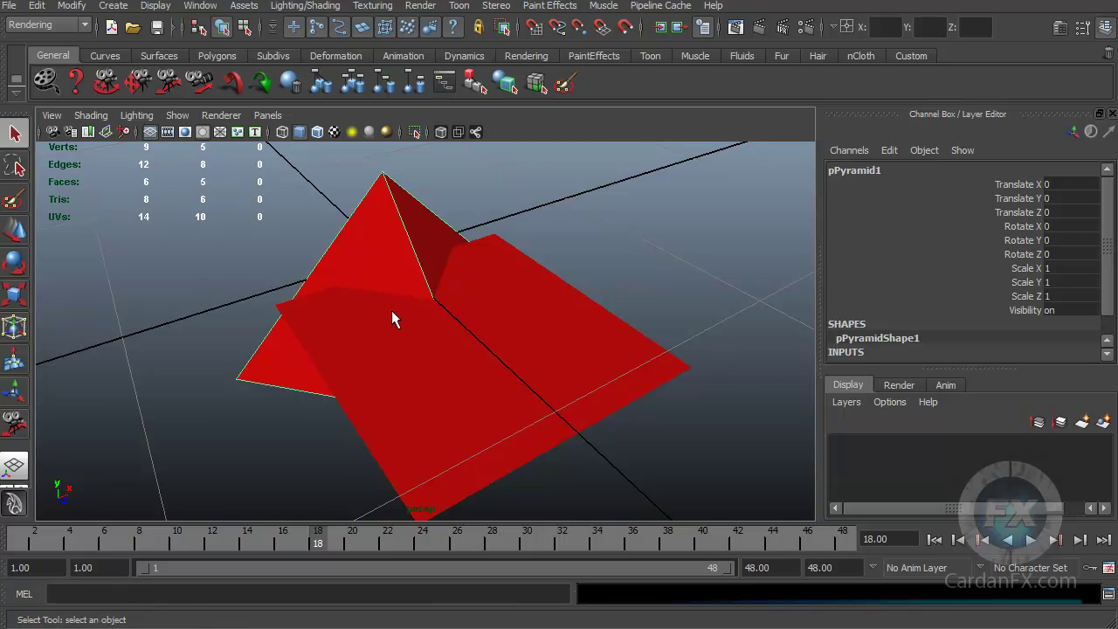
alt+drag(391, 311, 354, 312)
alt+middle_drag(415, 332, 418, 365)
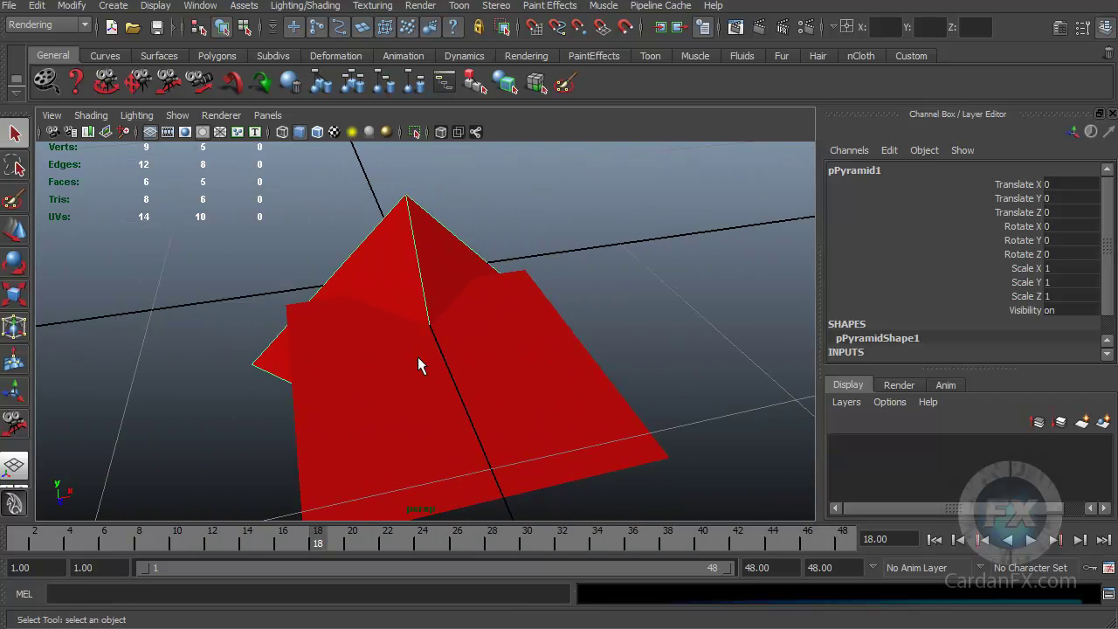
alt+right_drag(417, 357, 344, 335)
alt+drag(344, 335, 436, 330)
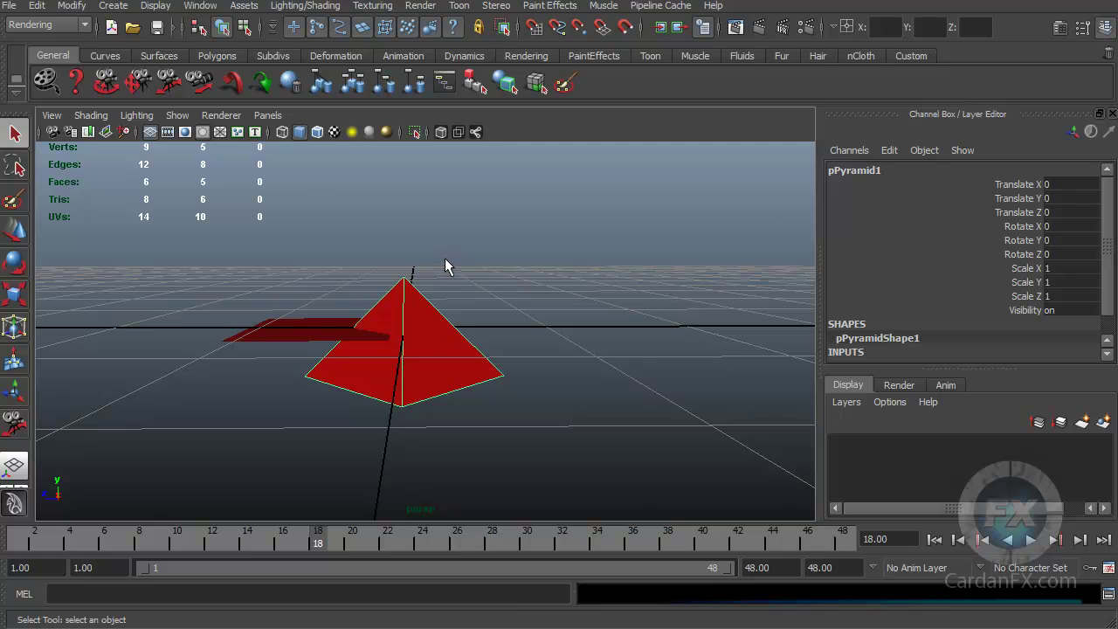
right_drag(414, 304, 402, 285)
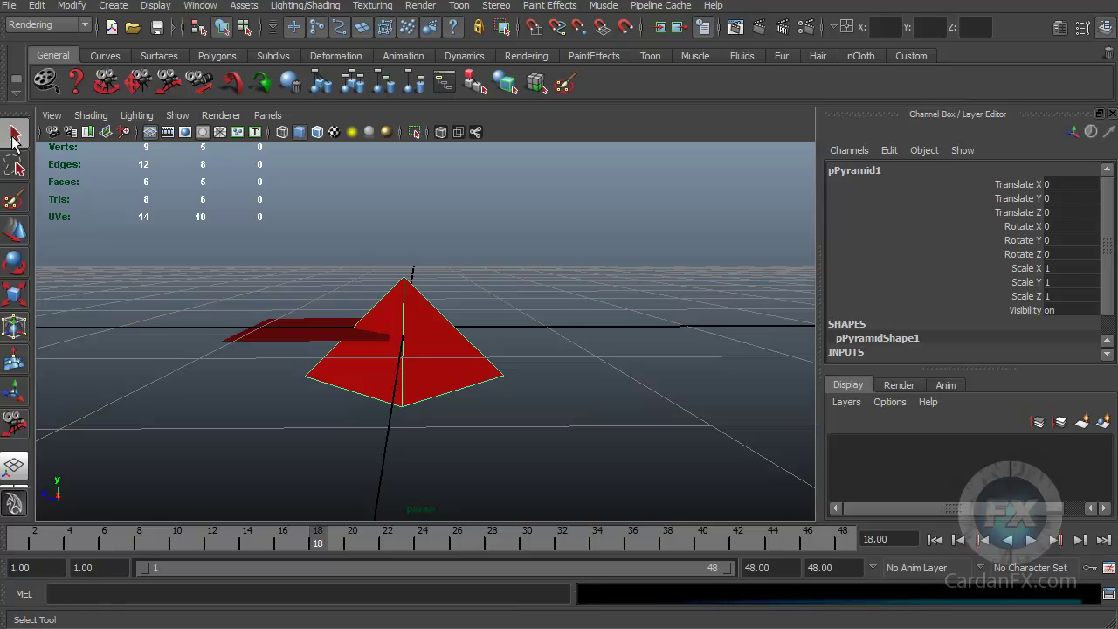
click(300, 331)
click(430, 309)
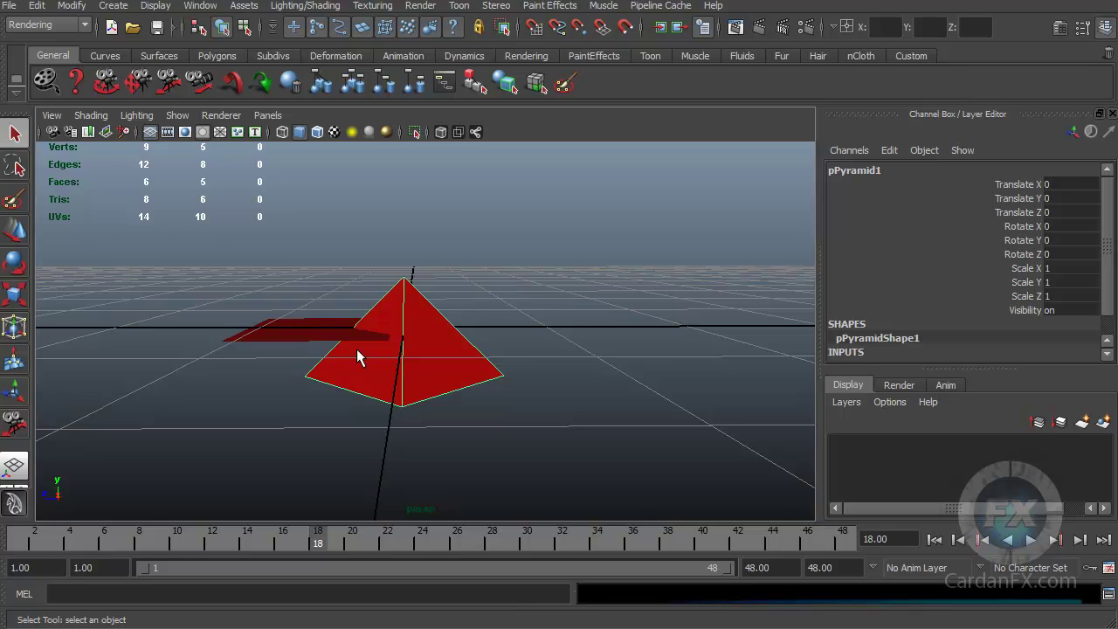
click(292, 331)
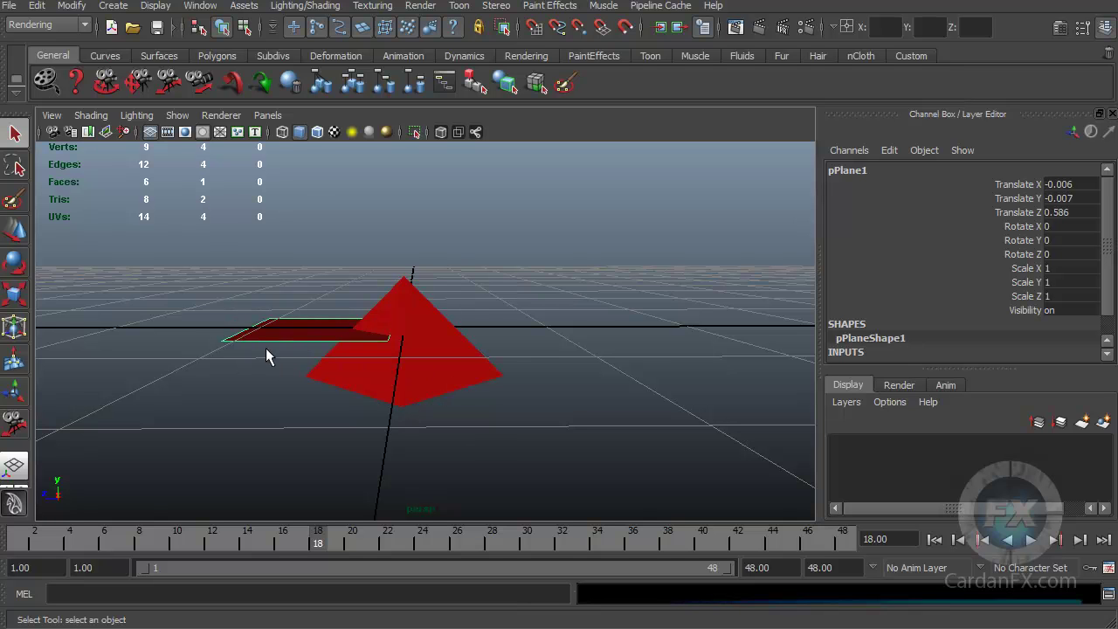
alt+drag(294, 356, 341, 352)
click(496, 341)
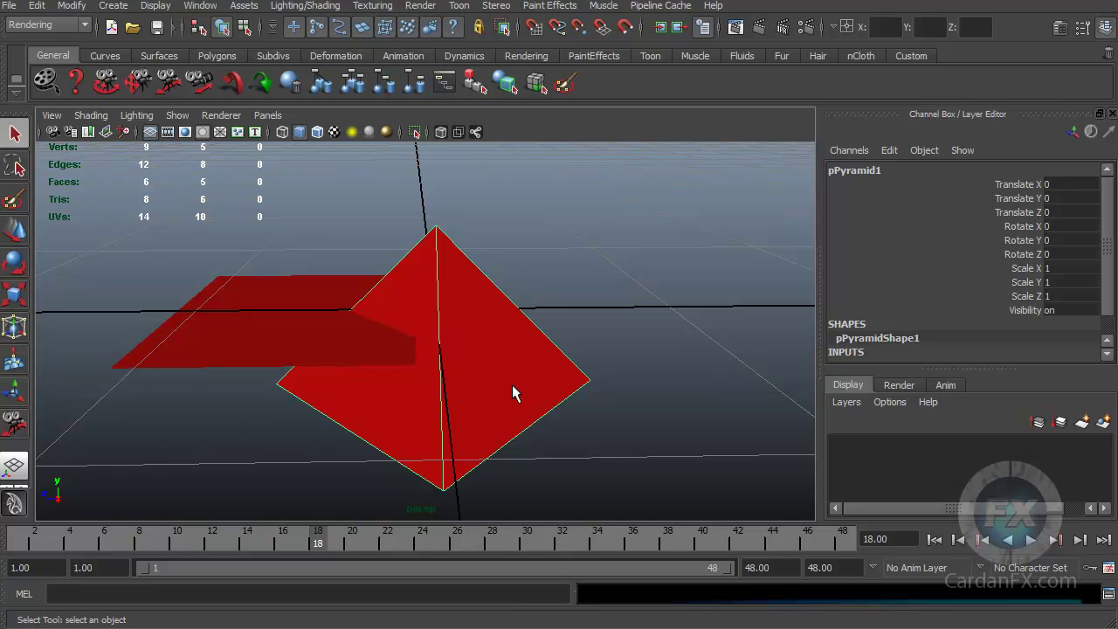
click(303, 333)
click(465, 338)
click(291, 339)
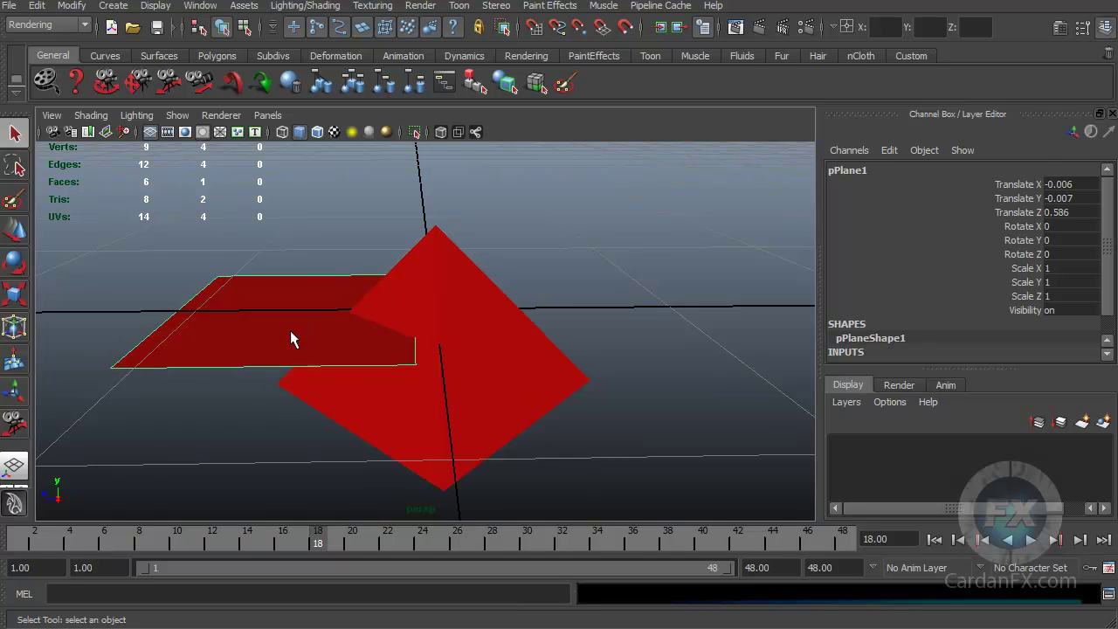
click(479, 344)
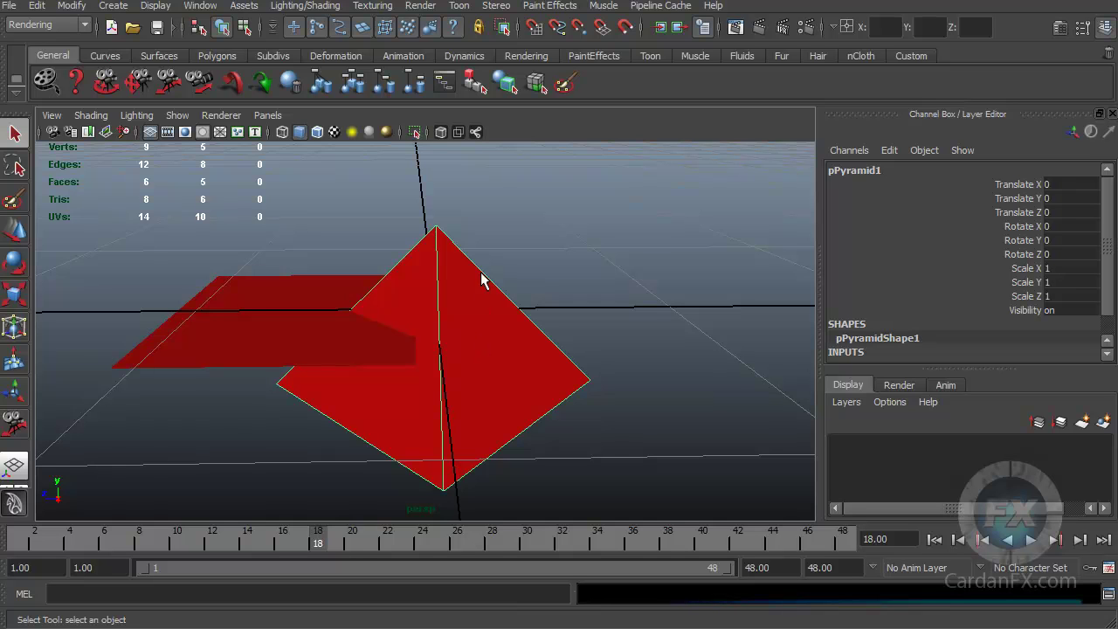
drag(620, 225, 88, 511)
mouse_move(88, 511)
mouse_down()
mouse_move(250, 467)
mouse_move(72, 517)
mouse_move(84, 512)
mouse_up()
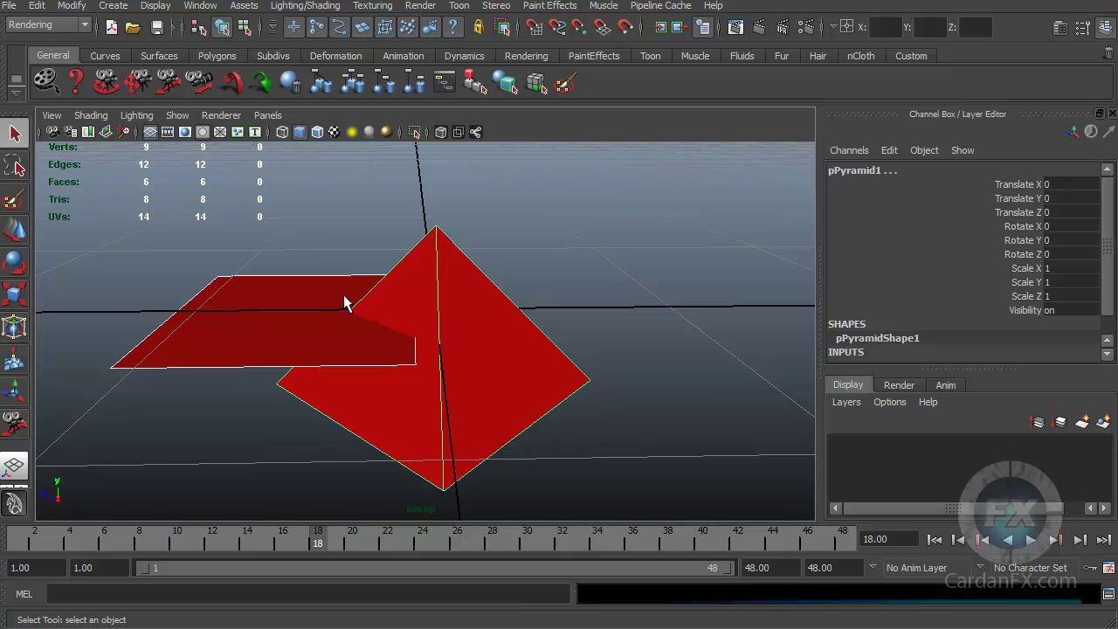
click(410, 327)
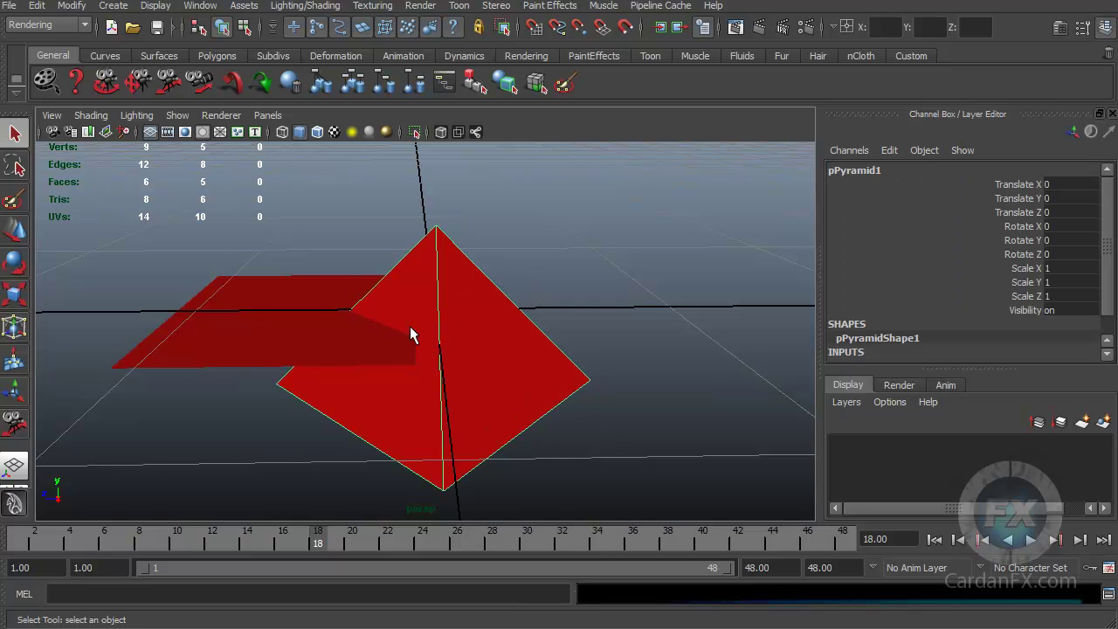
shift+click(268, 320)
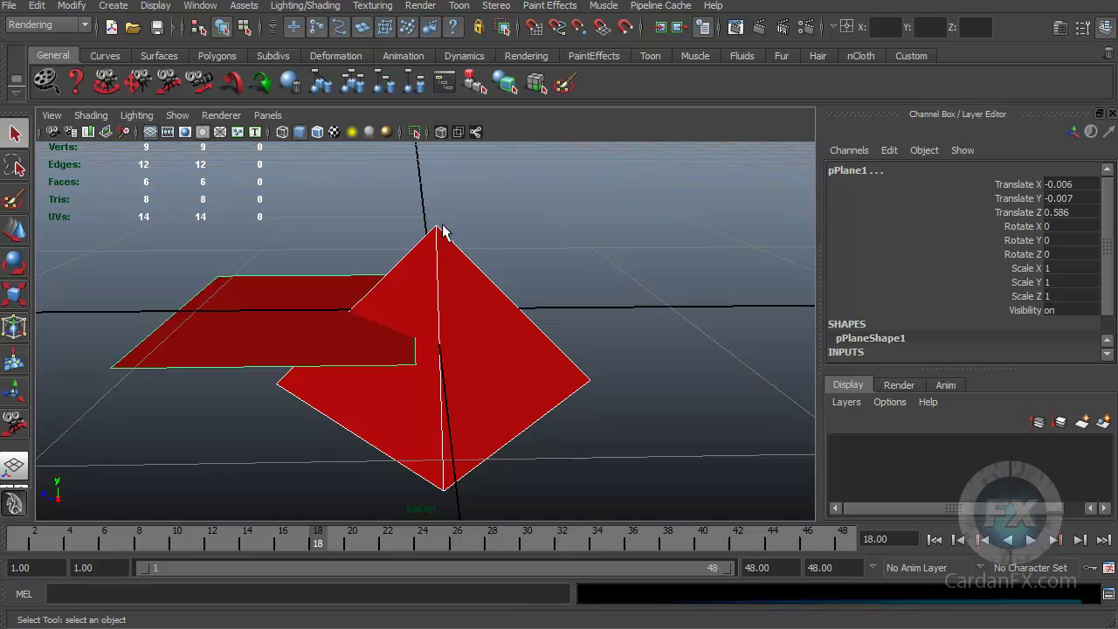
click(489, 218)
click(462, 332)
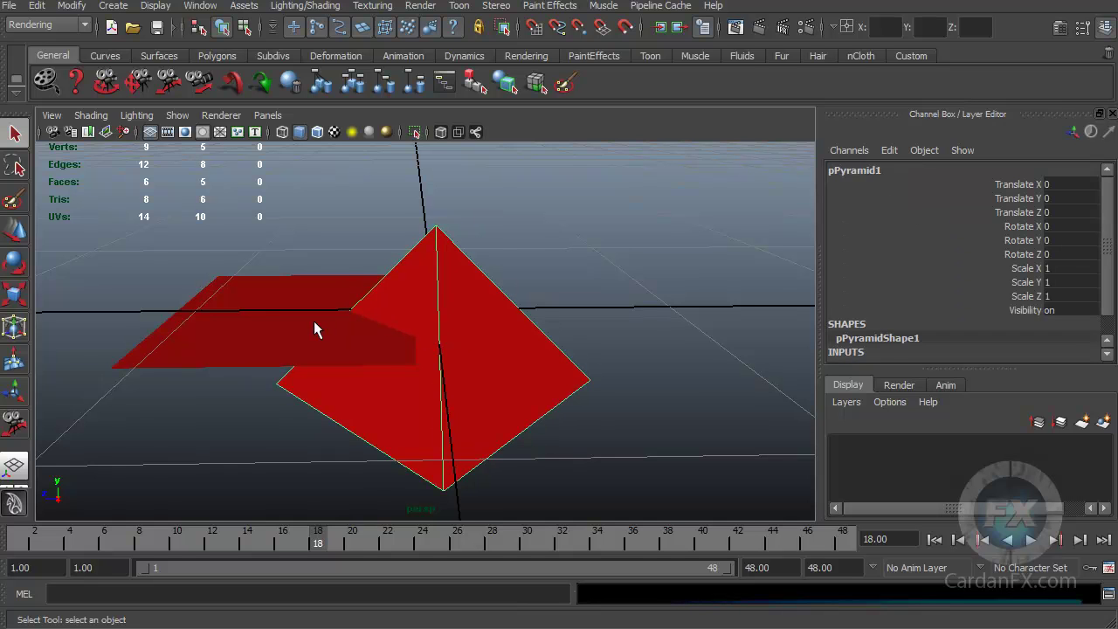
click(282, 321)
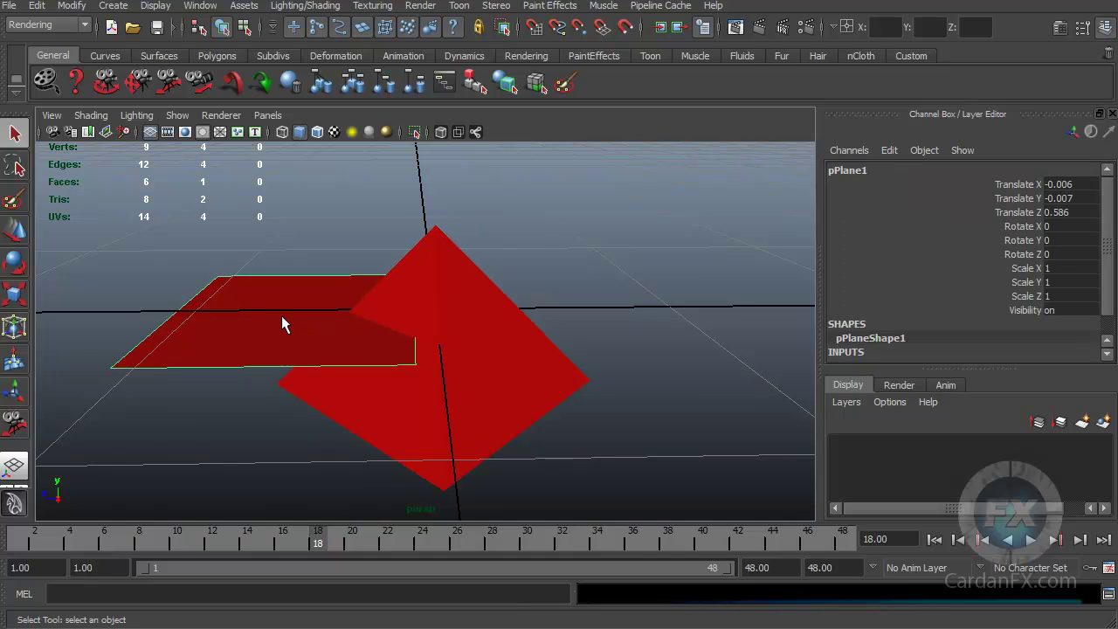
click(528, 290)
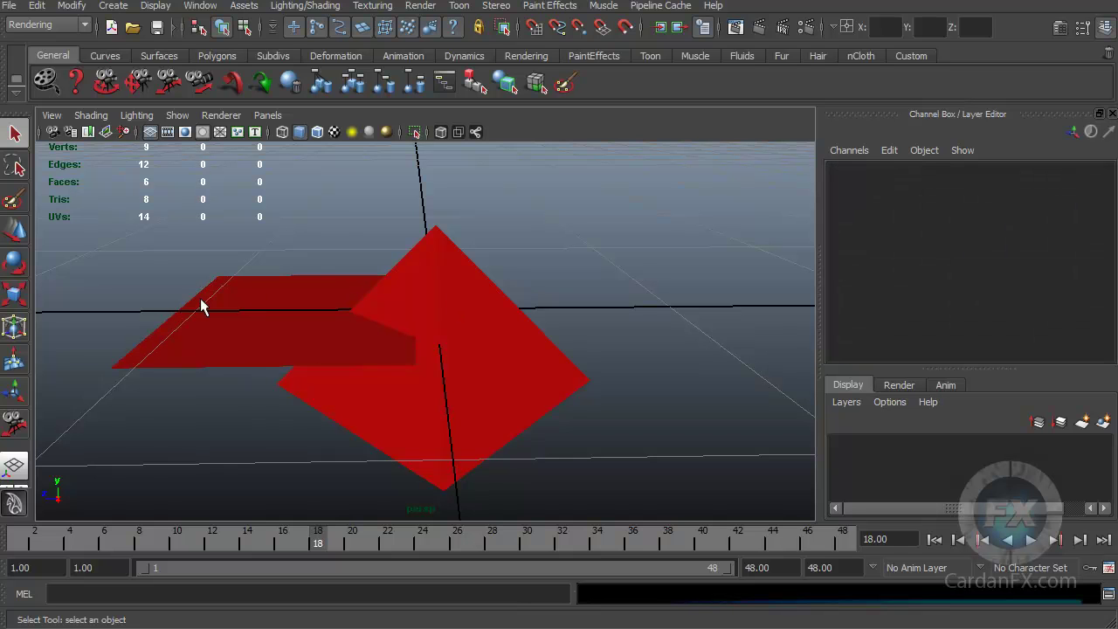
alt+middle_drag(353, 303, 361, 267)
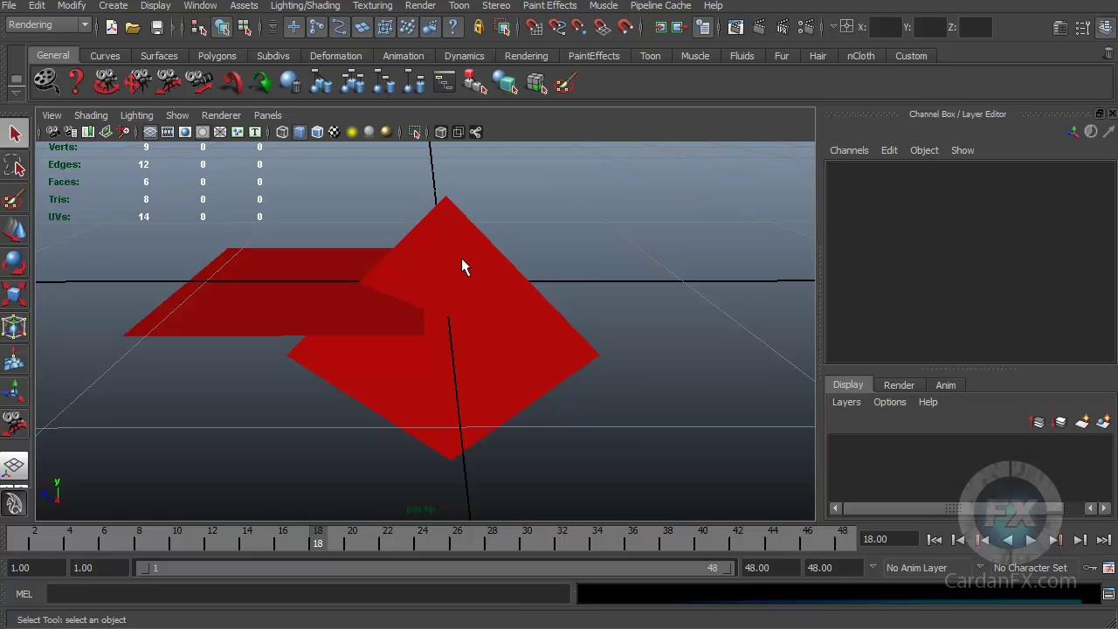
click(472, 297)
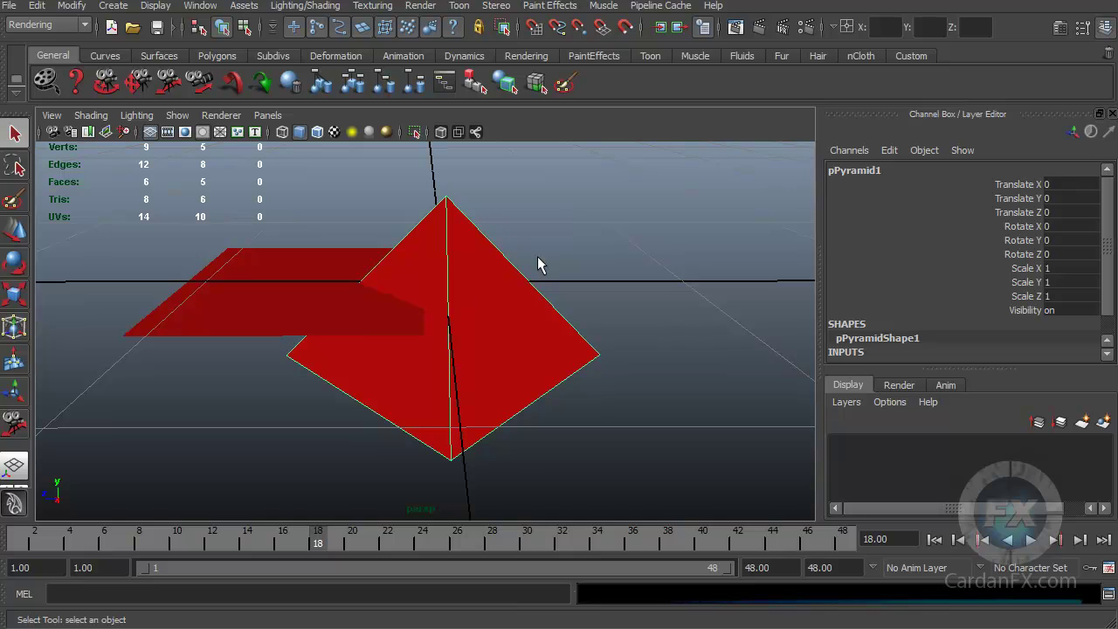
click(14, 136)
click(302, 321)
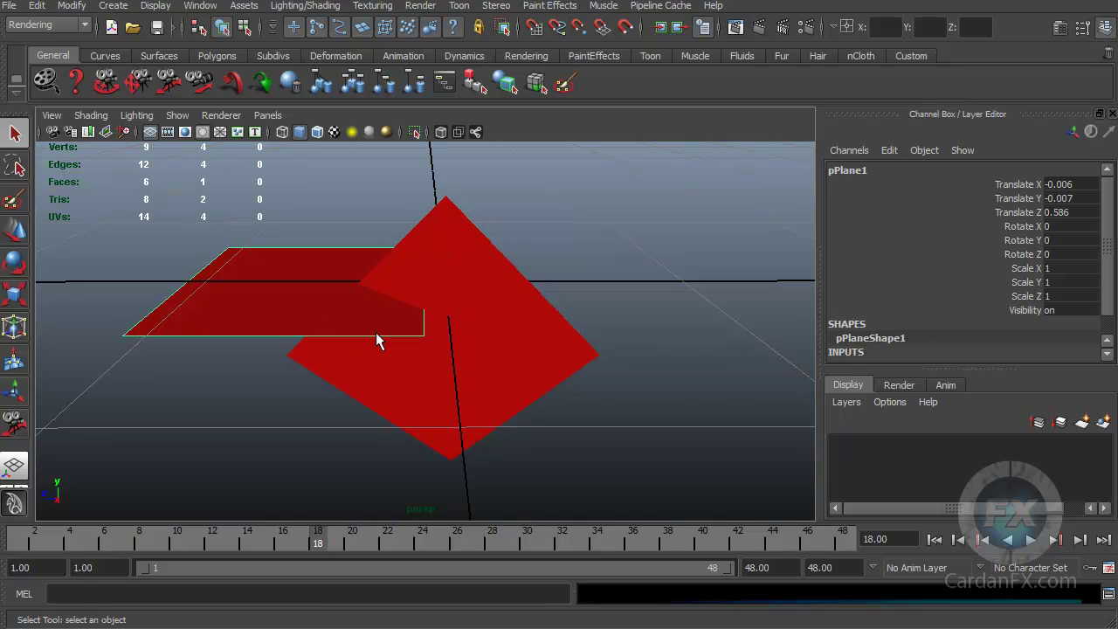
click(448, 366)
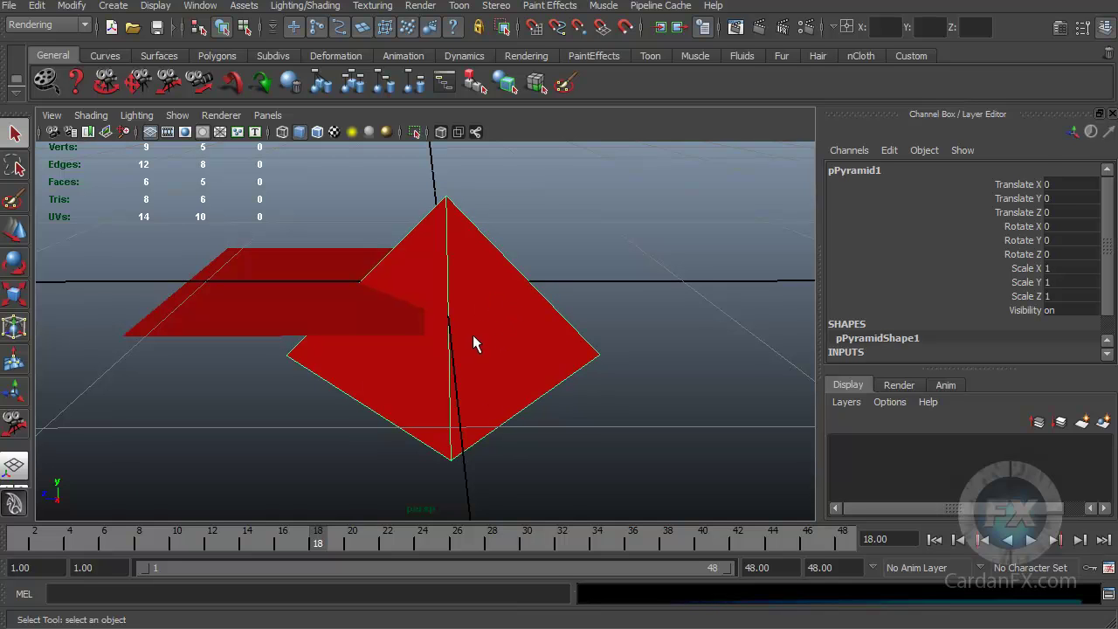
Reselect the red pyramid after picking the plane, with the Move Tool active.
key(w)
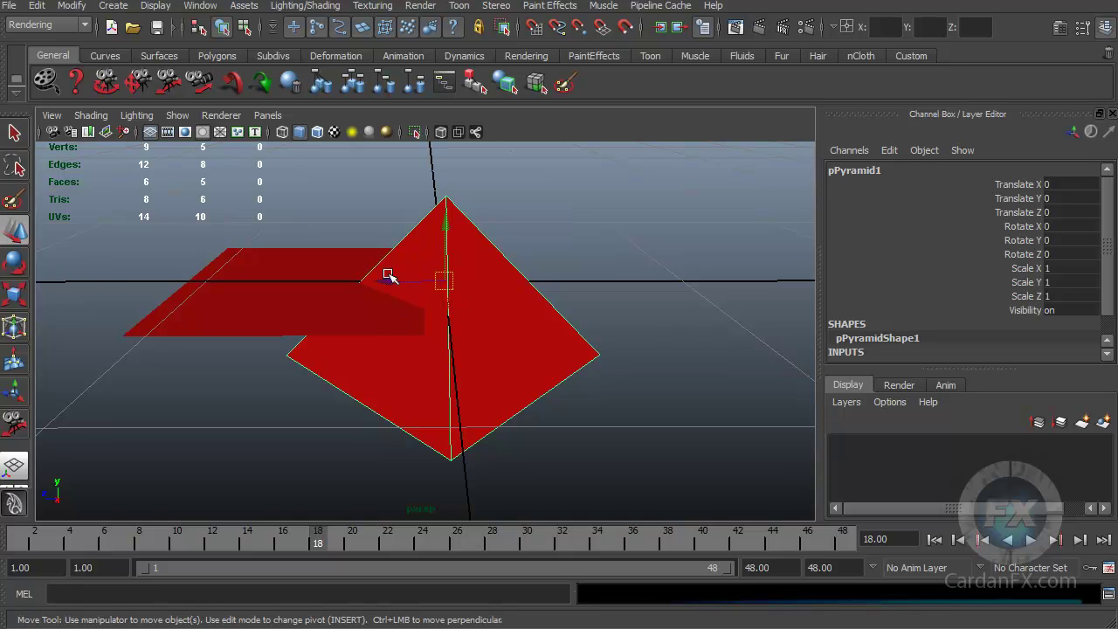
key(q)
click(273, 273)
click(471, 279)
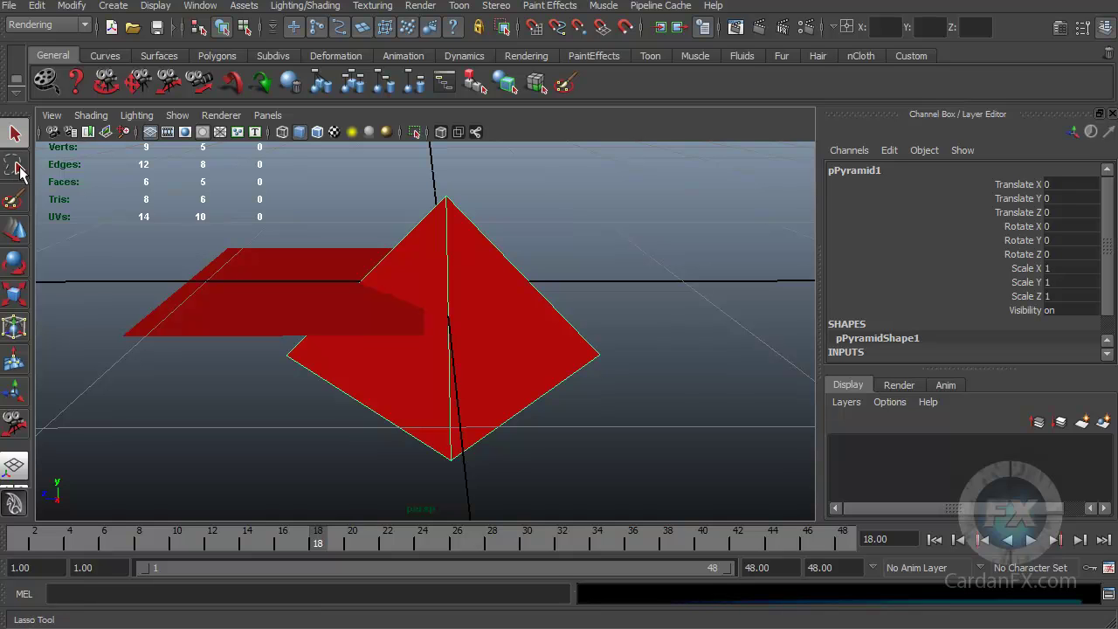
click(15, 232)
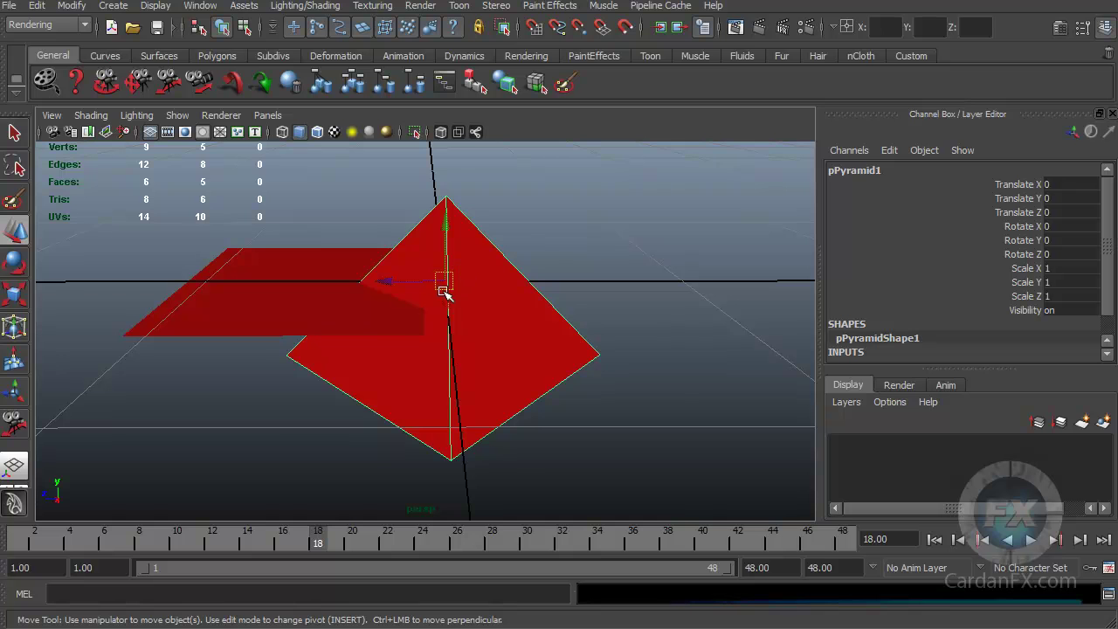
Orbit to a low frontal view and slide the pyramid about 1.5 units along X.
alt+drag(440, 338, 531, 332)
alt+drag(452, 271, 512, 346)
mouse_move(512, 347)
alt+right_down()
mouse_move(512, 324)
mouse_move(492, 341)
alt+right_up()
alt+drag(492, 341, 306, 358)
alt+drag(589, 390, 475, 374)
alt+middle_drag(493, 373, 522, 367)
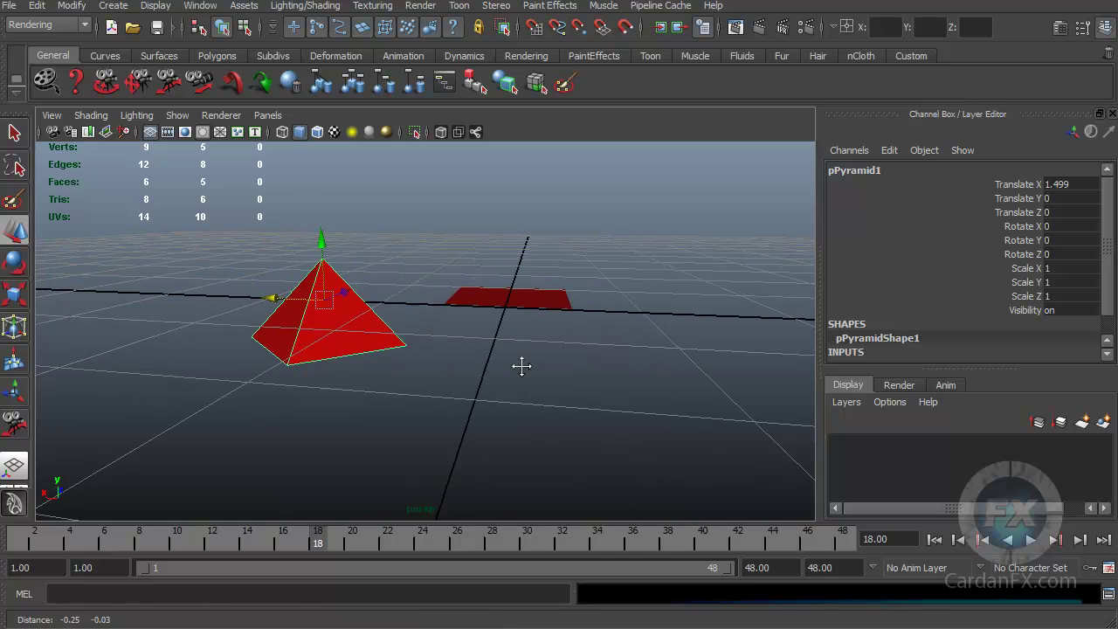
alt+drag(521, 360, 532, 359)
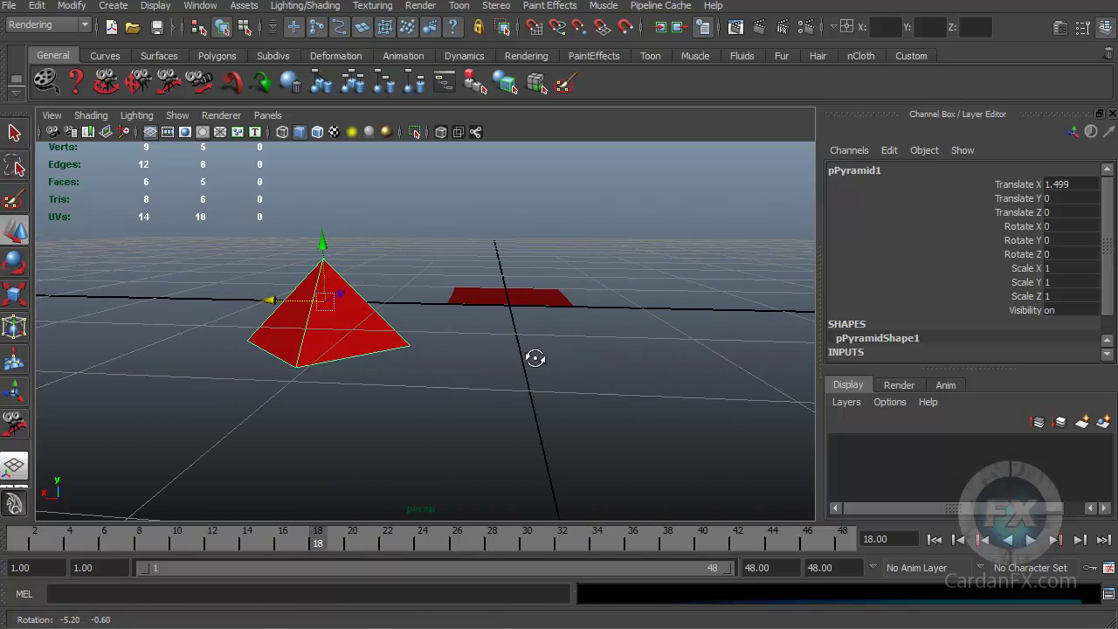
Slide the pyramid further along X to Translate X 2.081 and frame it with F.
drag(270, 301, 207, 305)
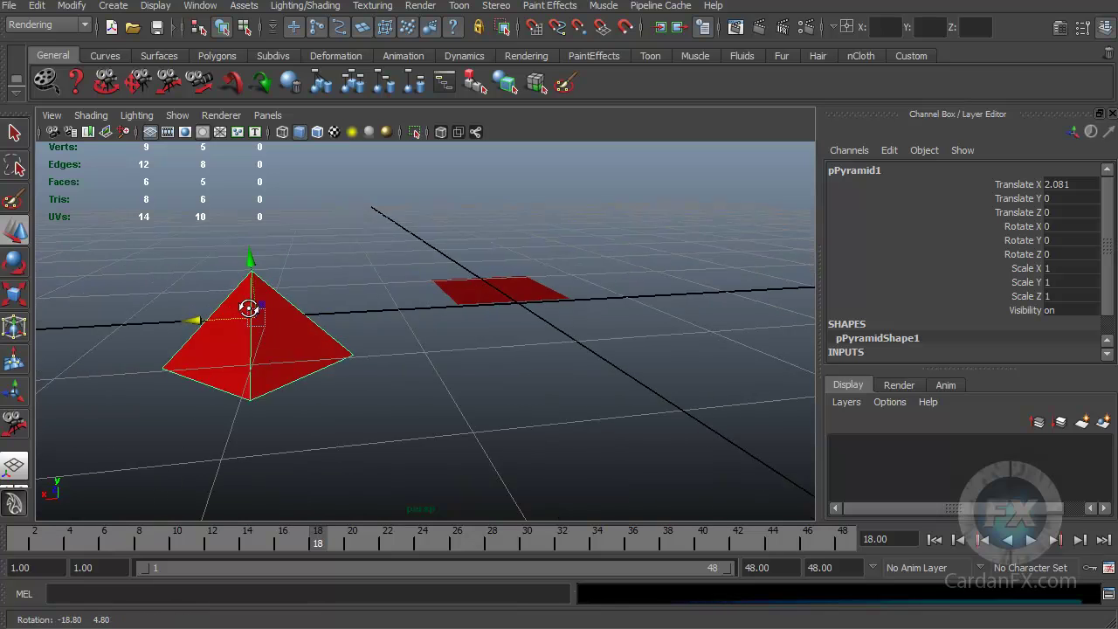
key(f)
alt+middle_drag(372, 335, 431, 332)
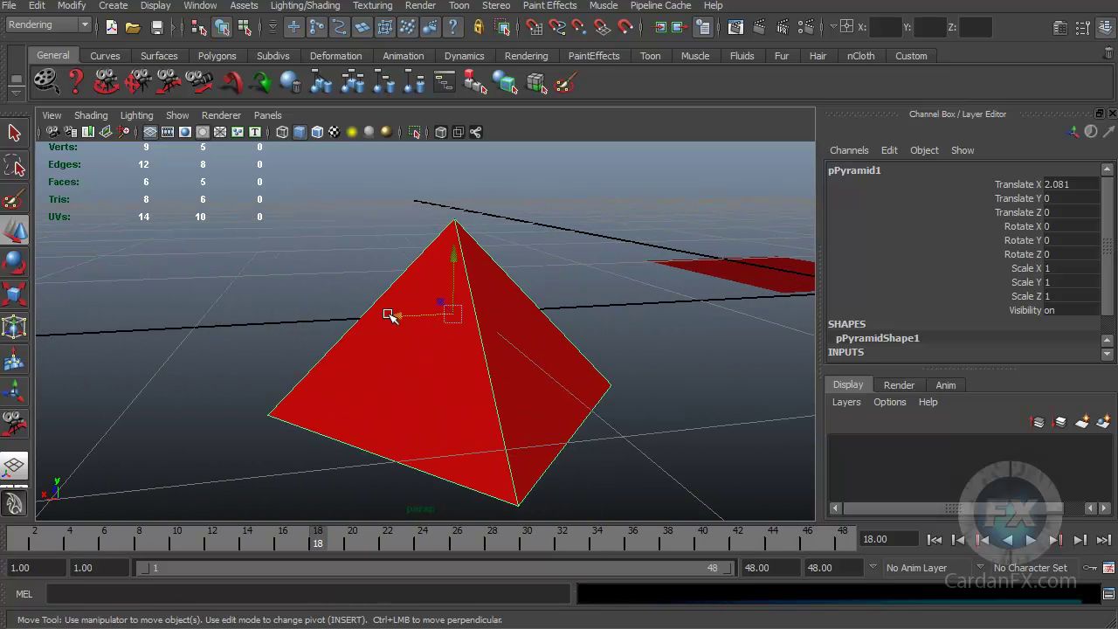
click(398, 318)
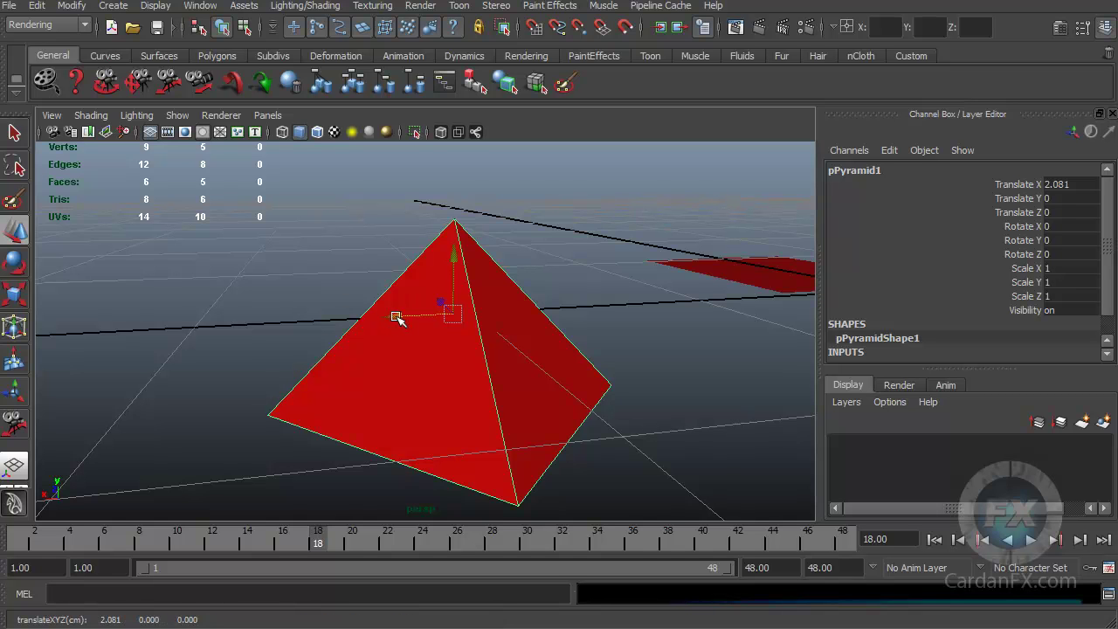
click(453, 258)
Raise the pyramid slightly along Y and push it forward along Z.
alt+drag(477, 320, 497, 347)
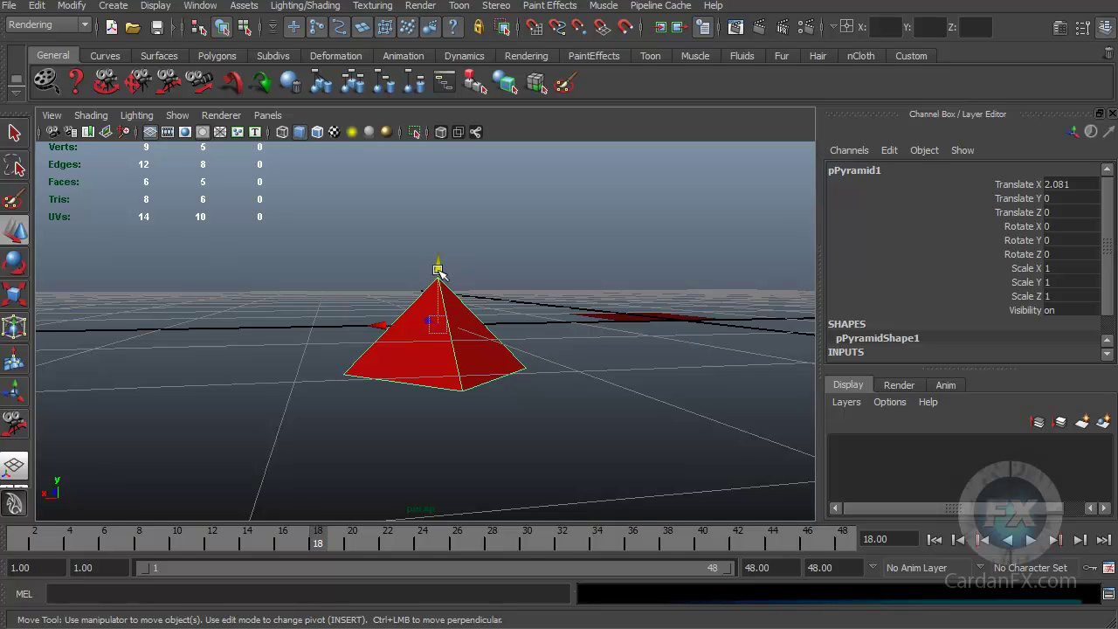
drag(437, 270, 432, 220)
scroll(460, 340, up, 5)
alt+drag(459, 357, 597, 411)
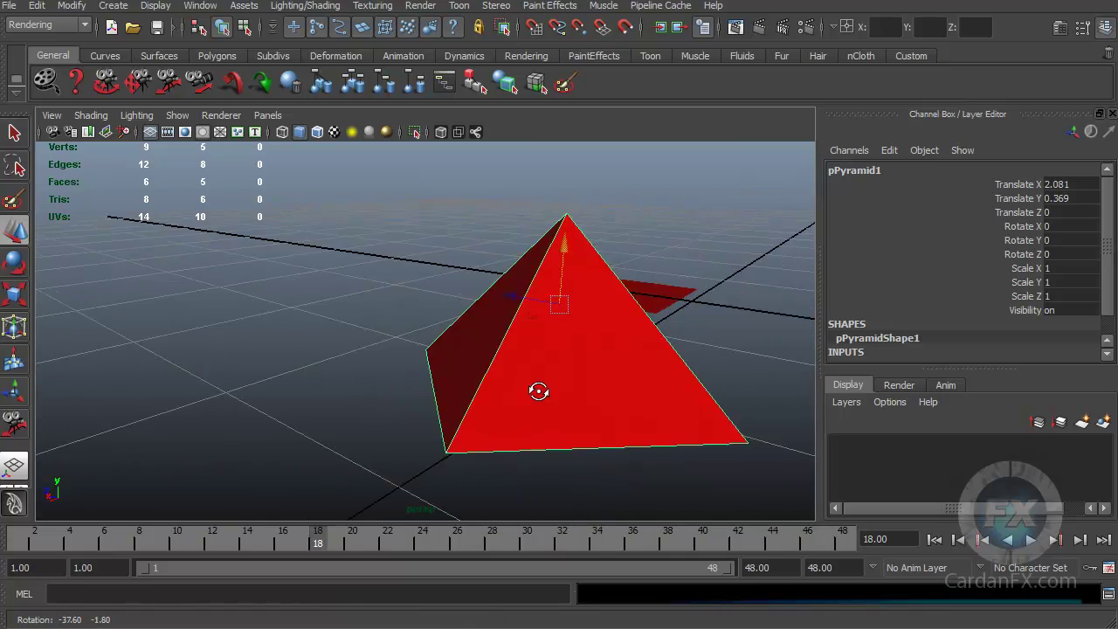
scroll(539, 407, up, 4)
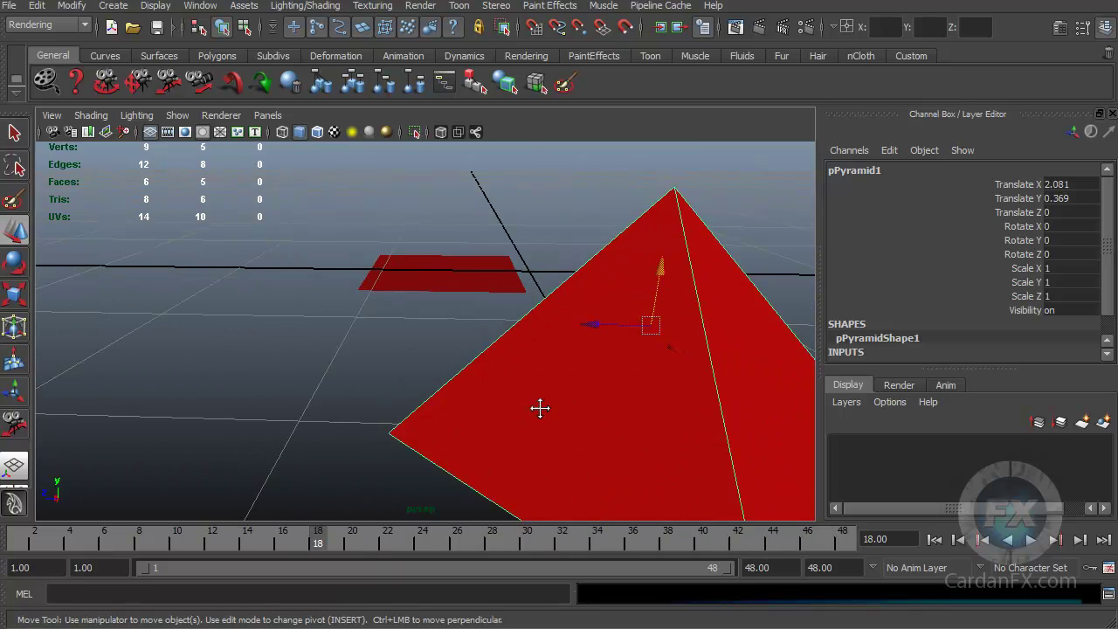
drag(555, 320, 544, 392)
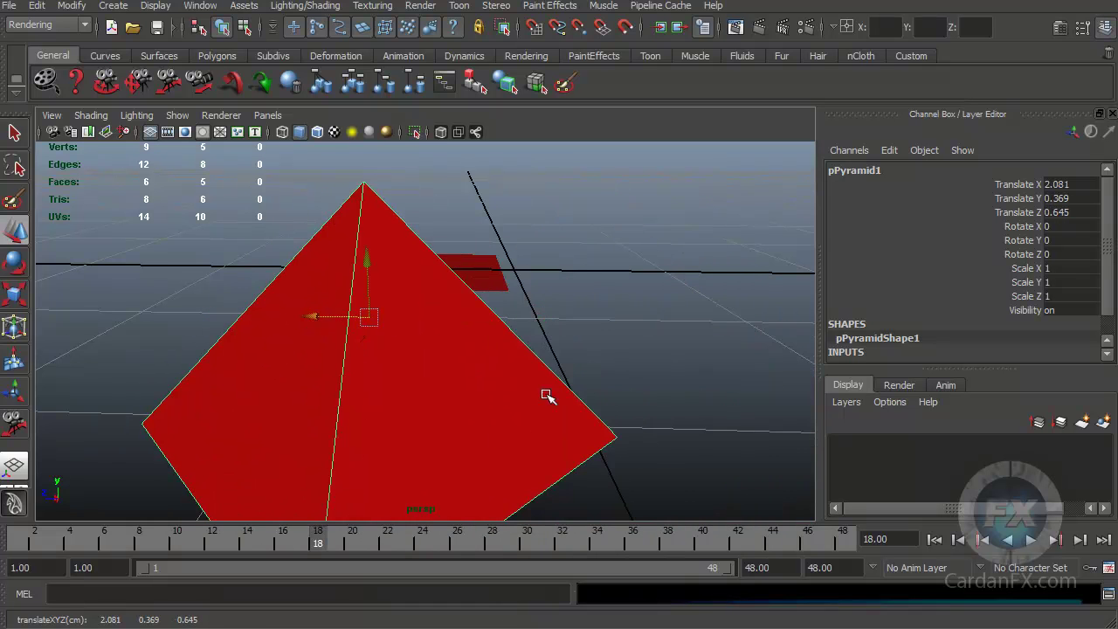
scroll(544, 392, down, 5)
alt+middle_drag(464, 399, 423, 416)
Select the red plane and move it back along Z and up along Y to Y 2.248, Z 8.32.
click(532, 363)
alt+drag(527, 414, 344, 386)
drag(443, 376, 659, 259)
alt+drag(468, 443, 545, 442)
drag(515, 299, 515, 153)
alt+drag(541, 392, 629, 384)
Shift the red plane sideways along X and lower it slightly along Y.
click(566, 207)
drag(567, 207, 213, 220)
drag(268, 164, 267, 207)
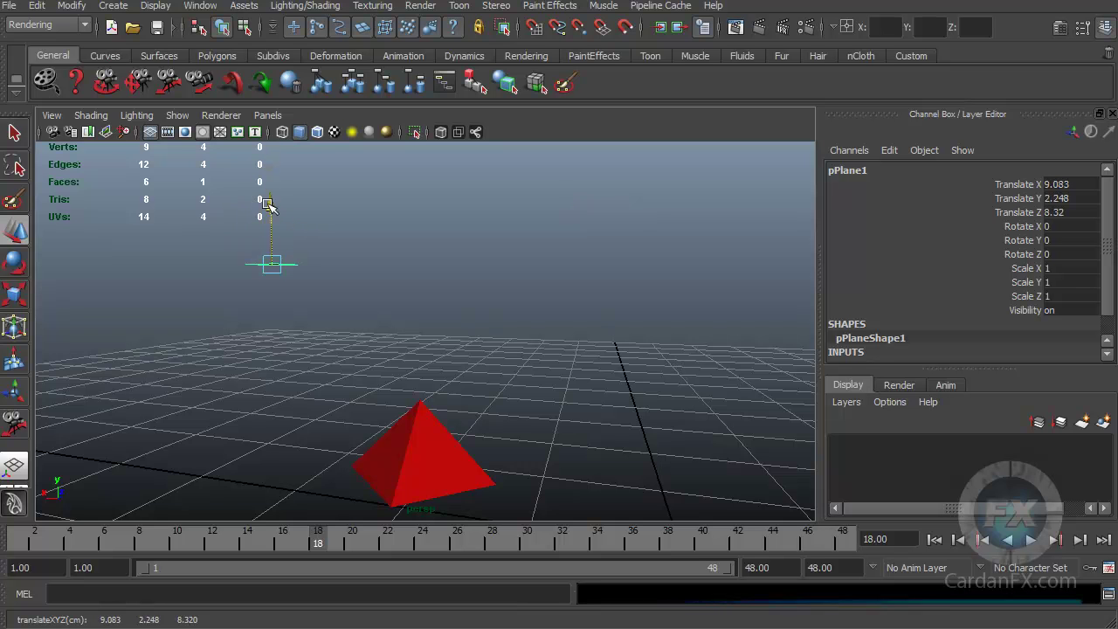
alt+drag(392, 312, 519, 282)
alt+drag(442, 286, 364, 299)
Select the pyramid and move it freely to Translate 2.223, 0.357, 0.534.
click(389, 391)
alt+right_drag(393, 385, 437, 325)
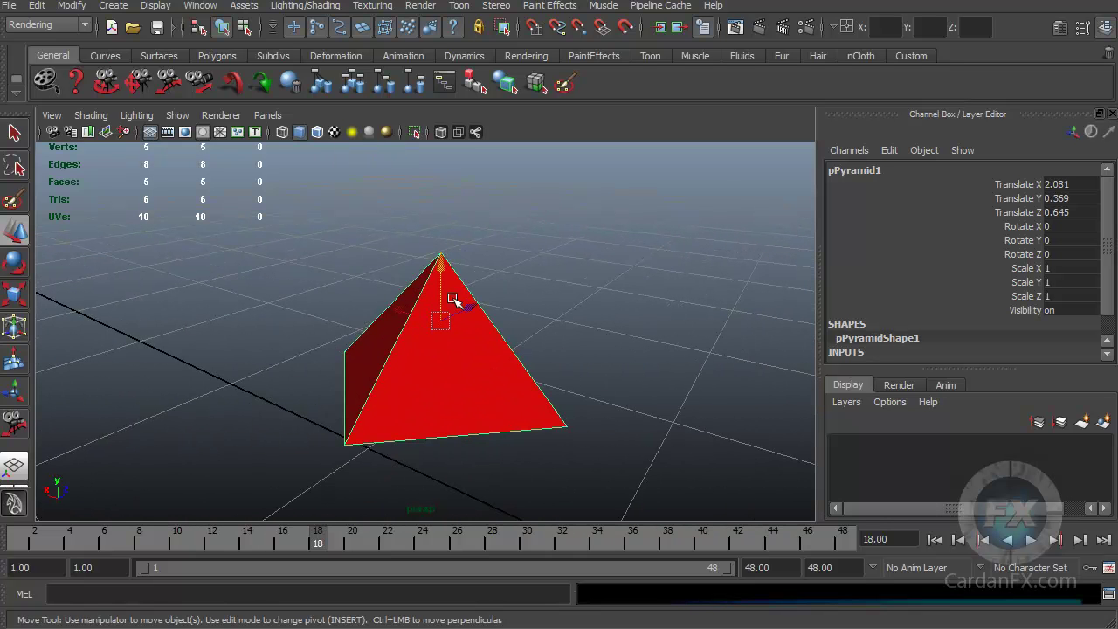
drag(441, 328, 404, 323)
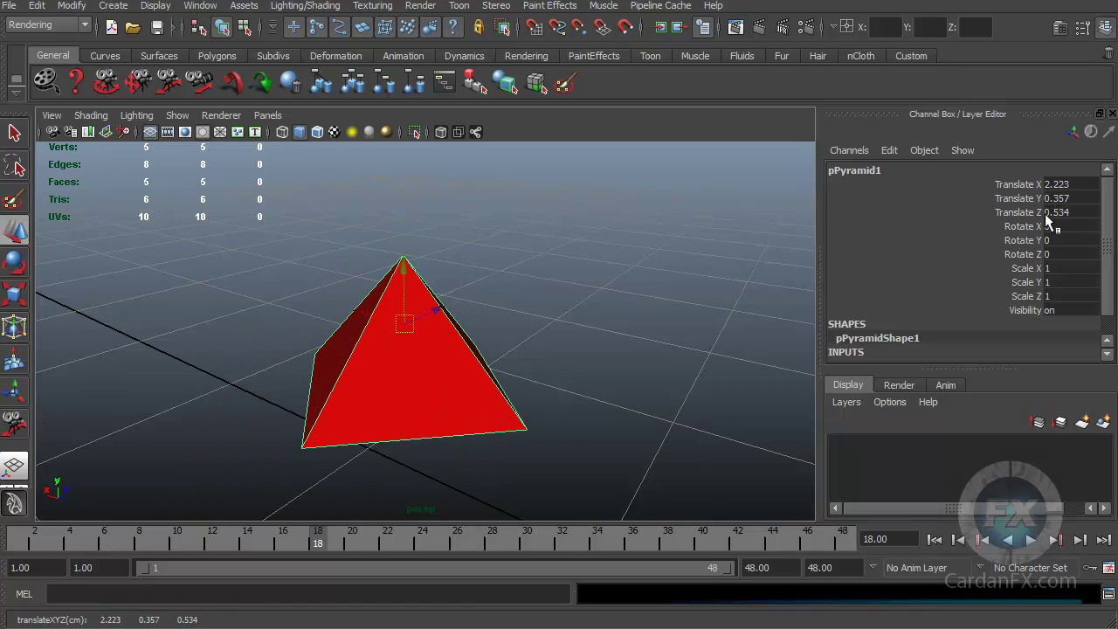
Move the pyramid freely up and forward to Translate X 0.934, Y 1.76, Z 4.04.
drag(405, 326, 252, 362)
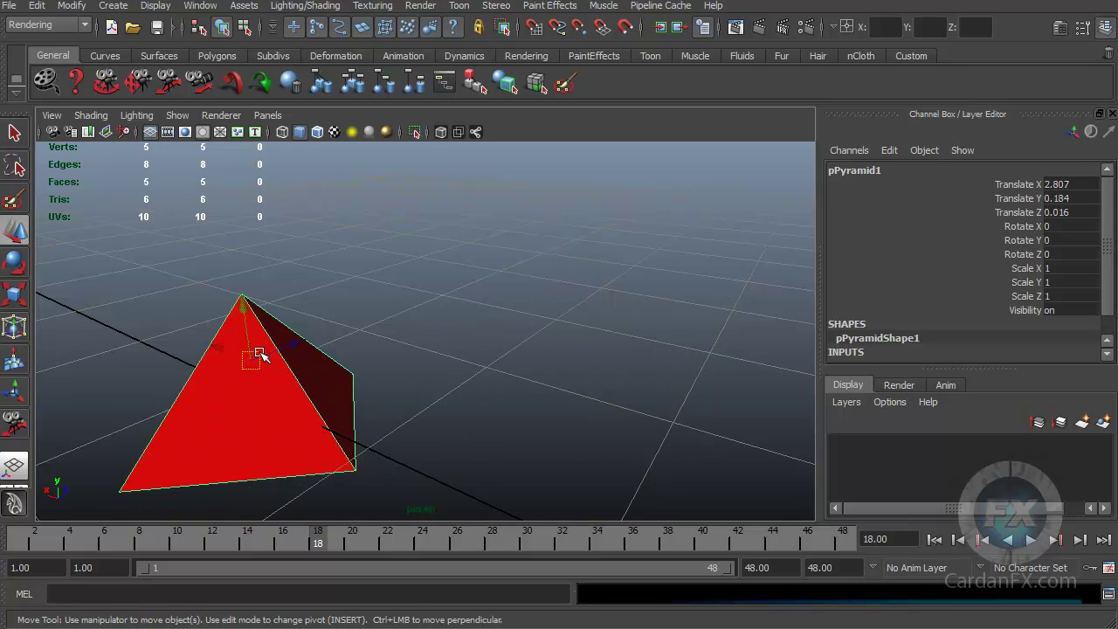
drag(251, 361, 426, 340)
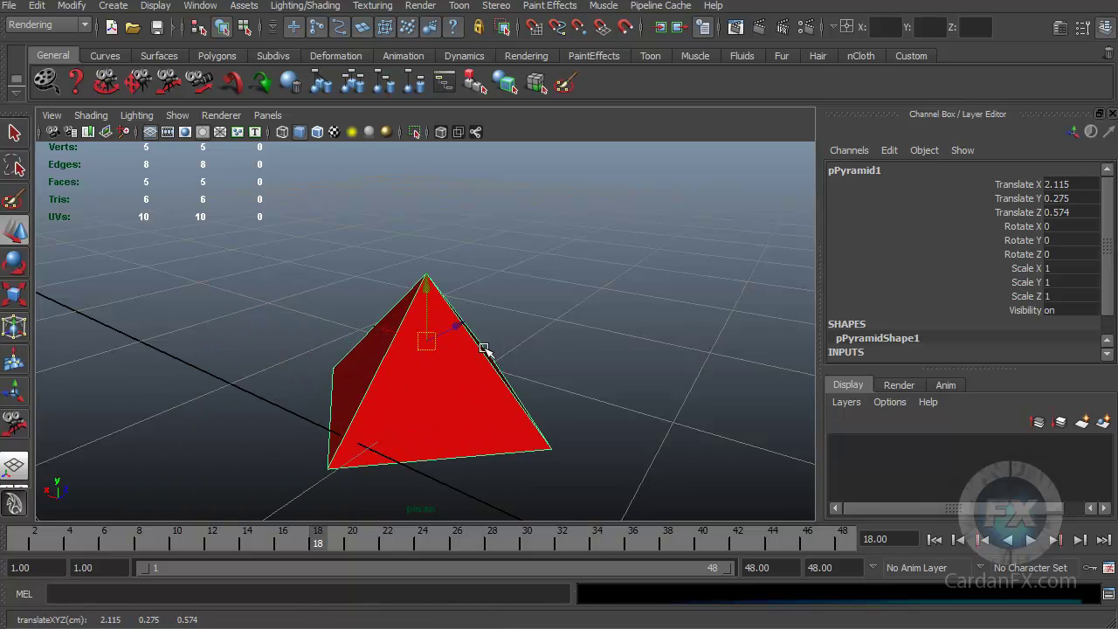
scroll(542, 345, down, 5)
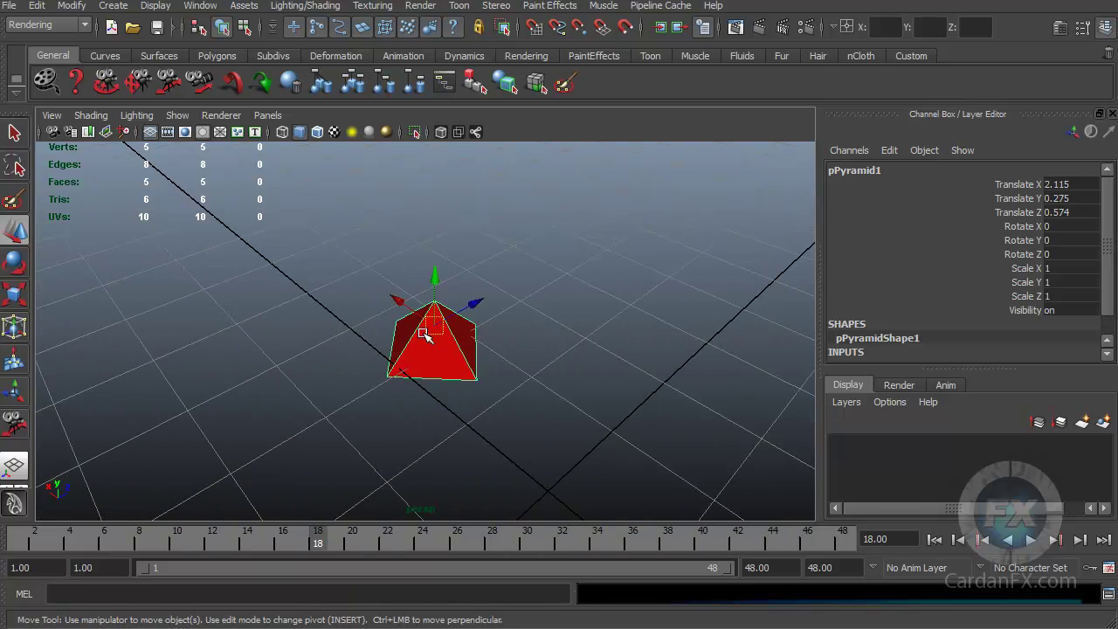
drag(427, 336, 706, 184)
alt+drag(641, 339, 429, 401)
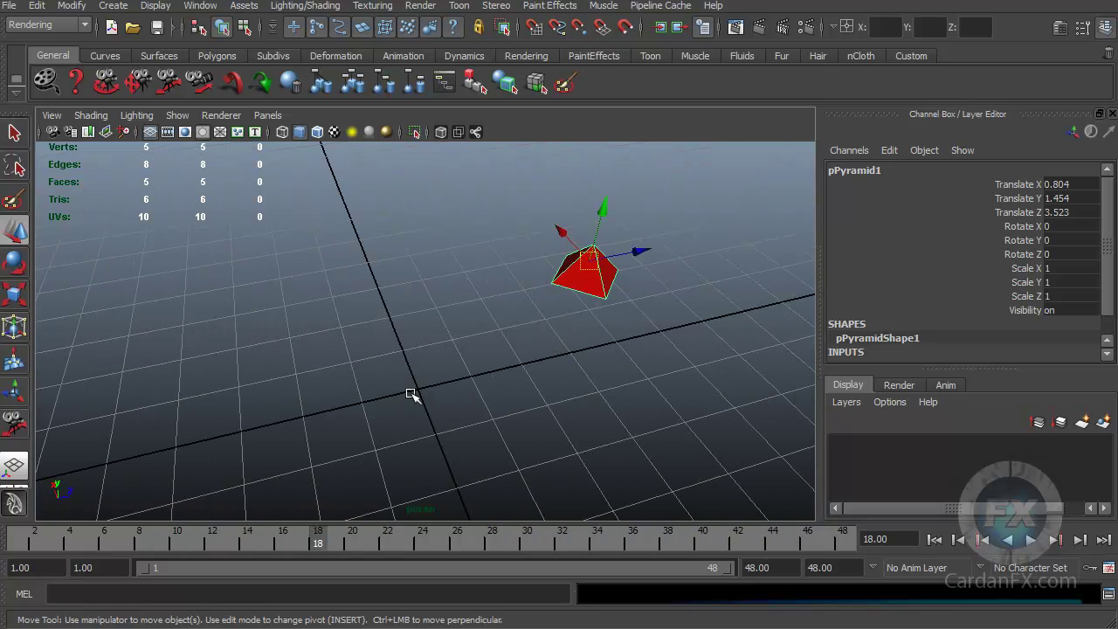
alt+drag(596, 302, 439, 365)
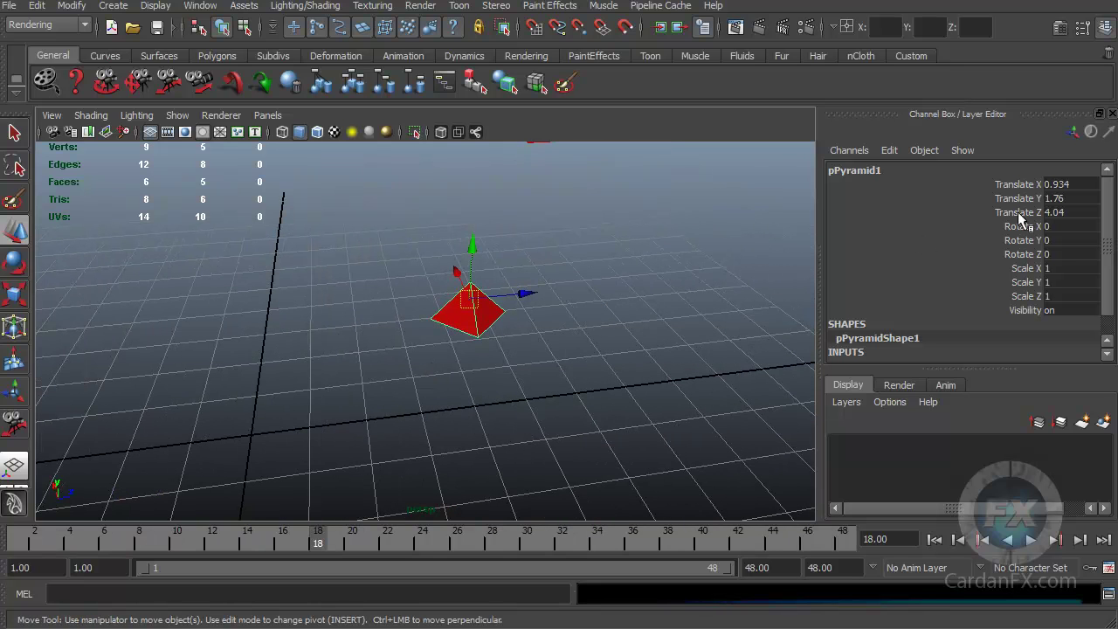
Enter 0 for the pyramid's Translate X, Y and Z in the Channel Box.
shift+click(1065, 199)
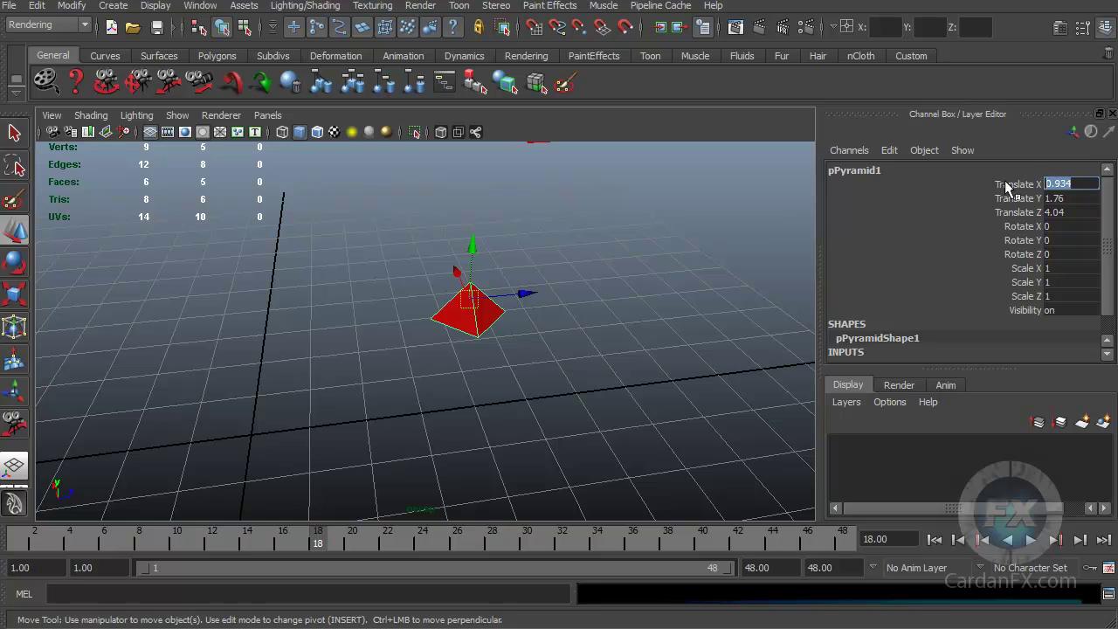
text(0)
key(Return)
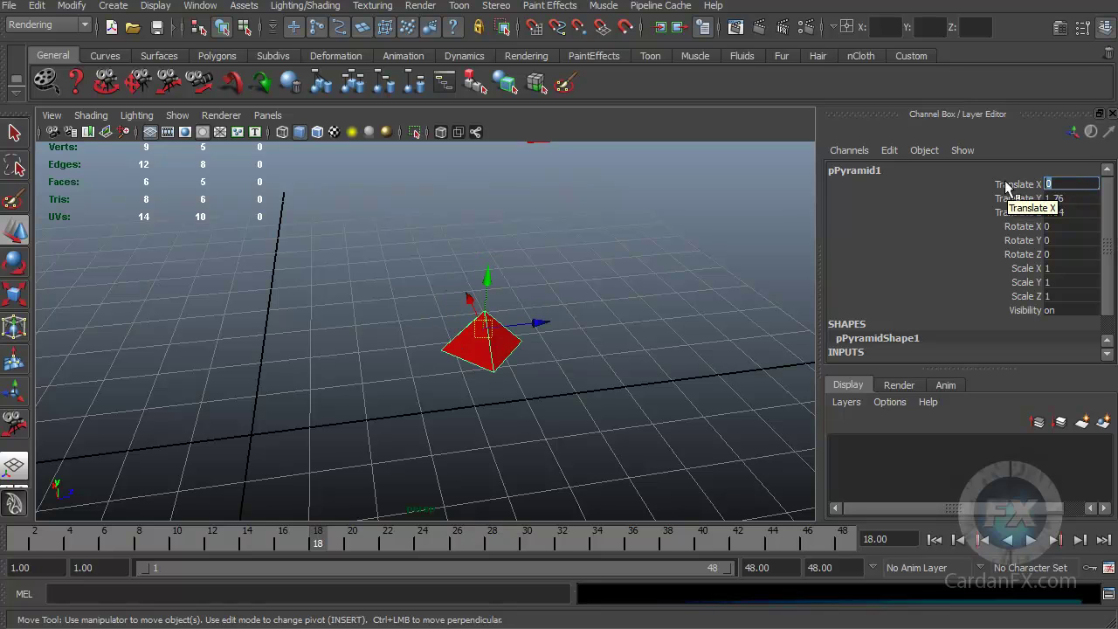
click(1074, 197)
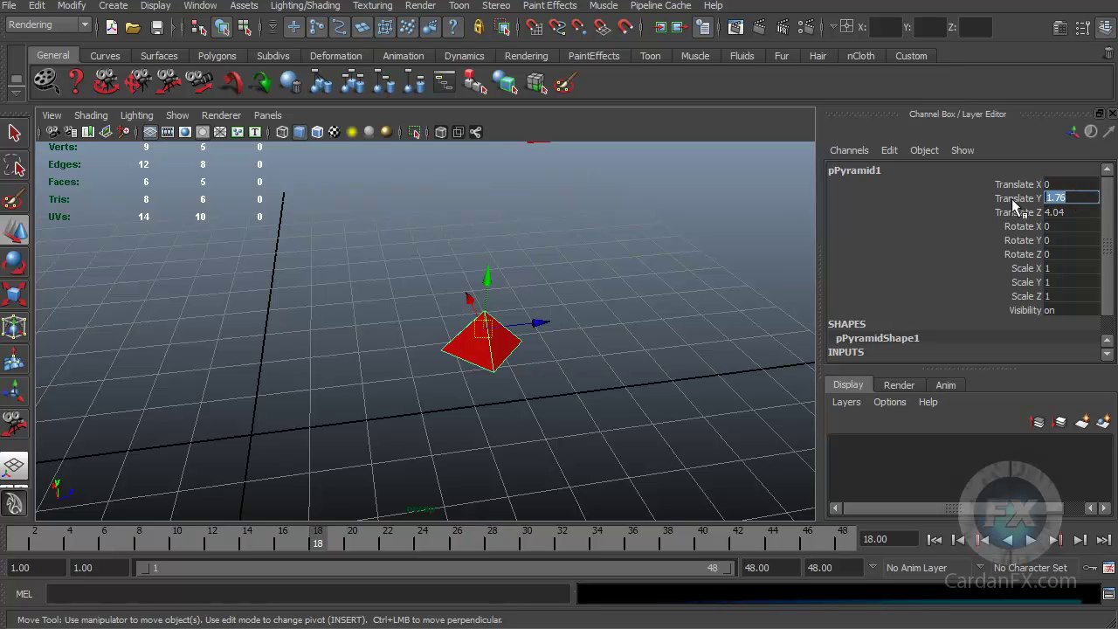
text(0)
key(Return)
alt+drag(684, 341, 535, 392)
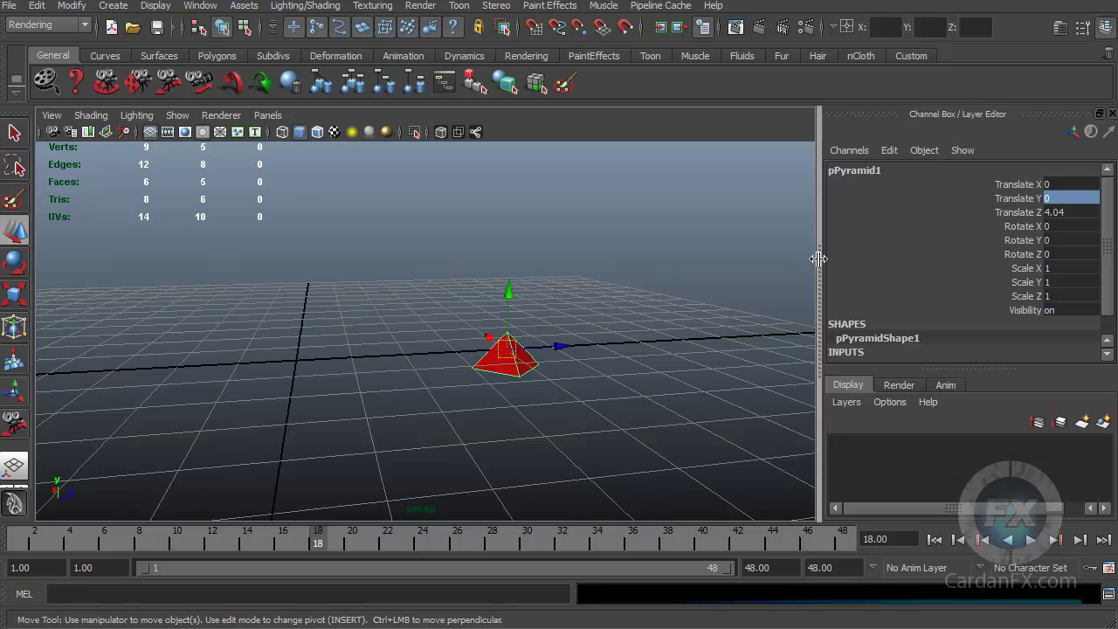
click(1067, 212)
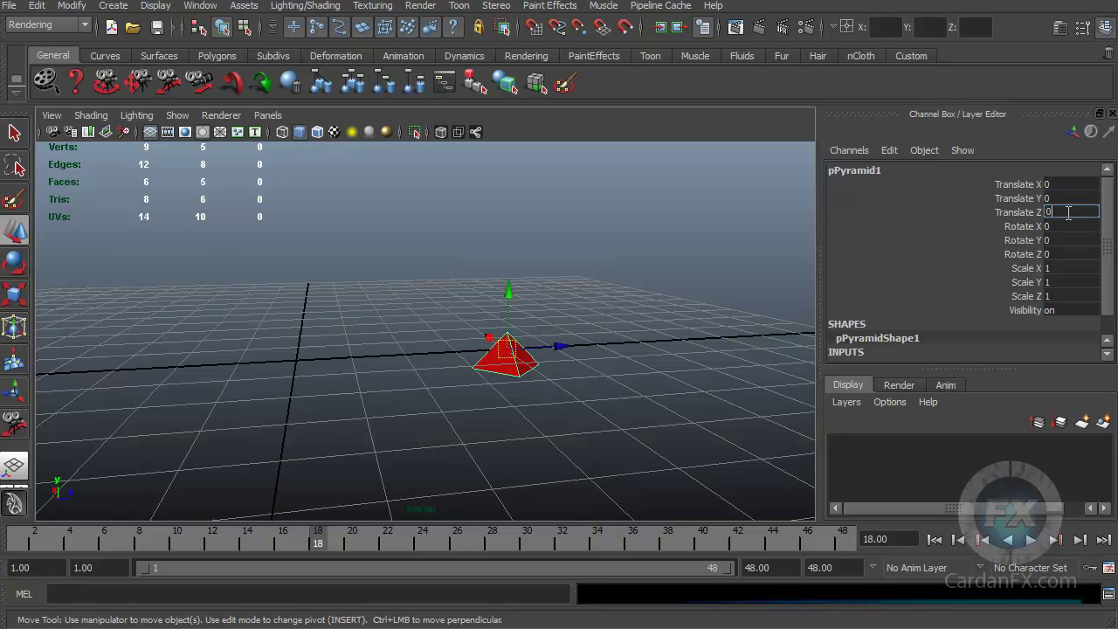
key(Return)
alt+drag(541, 361, 501, 347)
alt+right_drag(501, 347, 552, 321)
mouse_move(553, 321)
alt+mouse_down()
mouse_move(568, 314)
mouse_move(506, 429)
mouse_move(551, 300)
mouse_move(559, 321)
alt+mouse_up()
mouse_move(486, 341)
alt+mouse_down()
mouse_move(524, 327)
mouse_move(420, 300)
mouse_move(454, 309)
mouse_move(432, 335)
mouse_move(425, 385)
mouse_move(519, 366)
mouse_move(500, 390)
mouse_move(502, 334)
alt+mouse_up()
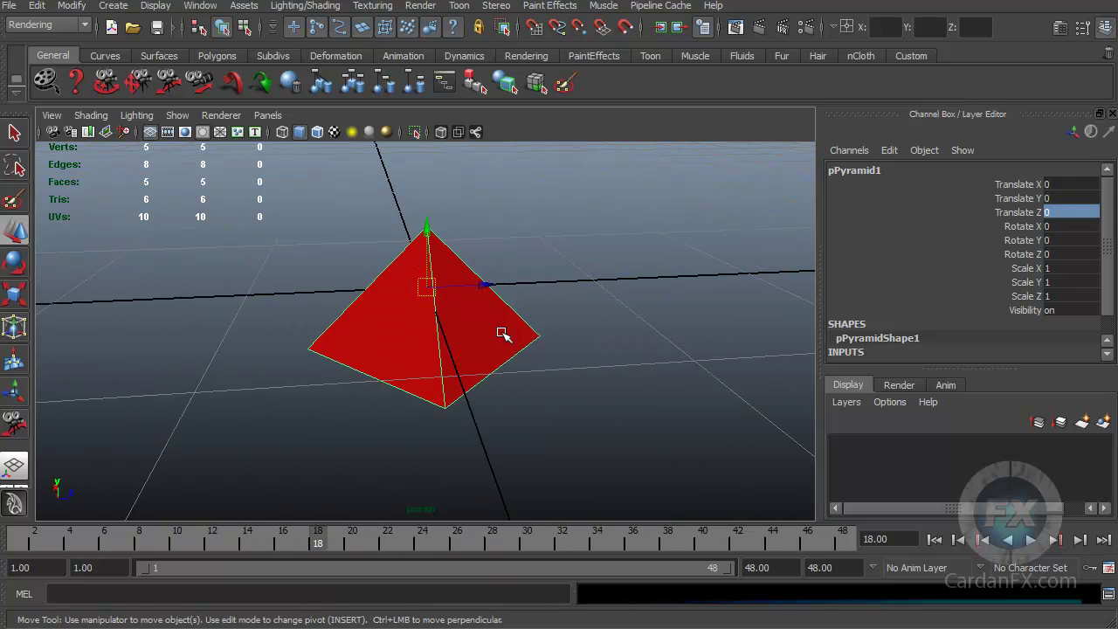
alt+drag(461, 294, 454, 317)
alt+right_drag(453, 317, 438, 298)
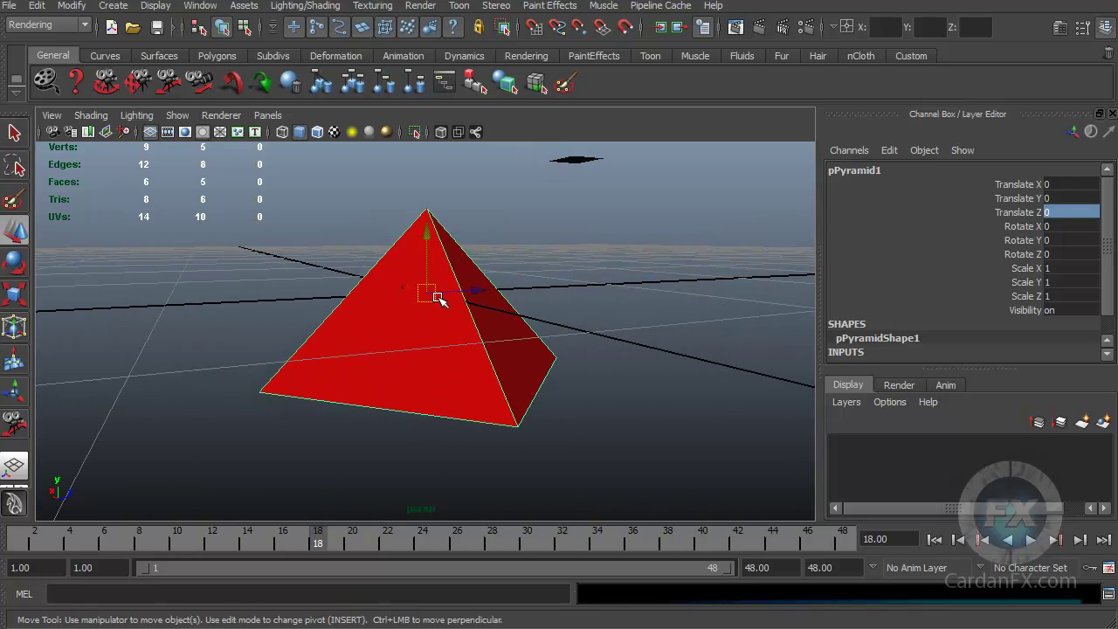
alt+drag(438, 299, 459, 326)
alt+middle_drag(469, 300, 418, 303)
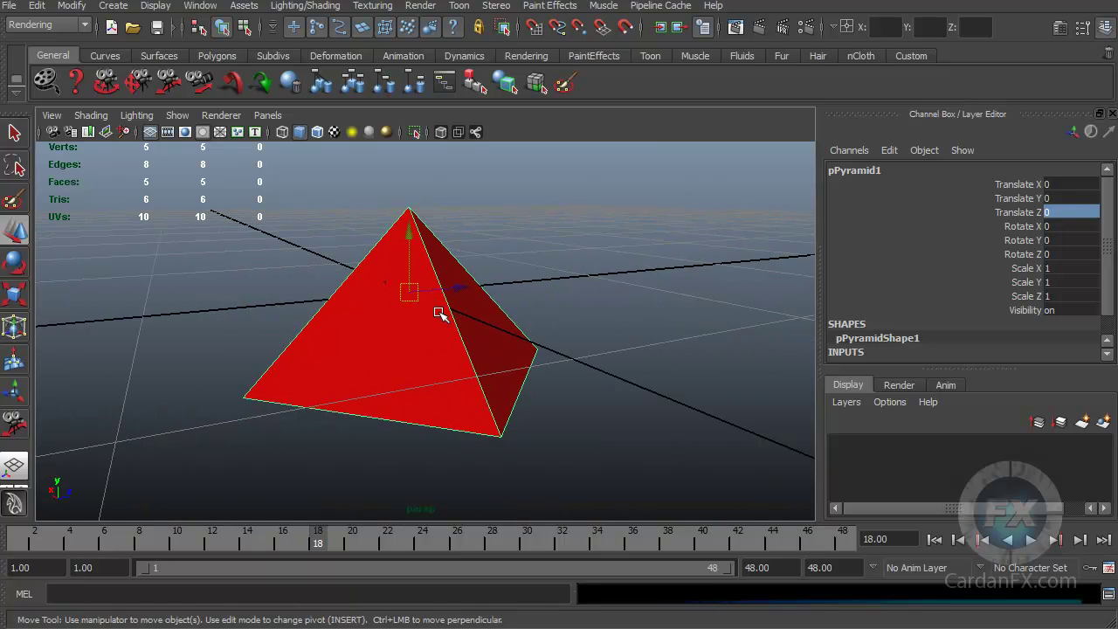
With the Rotate Tool, spin the pyramid on its Z, X and free rings to -40.893, -54.11, 36.113.
click(13, 265)
alt+drag(382, 319, 427, 311)
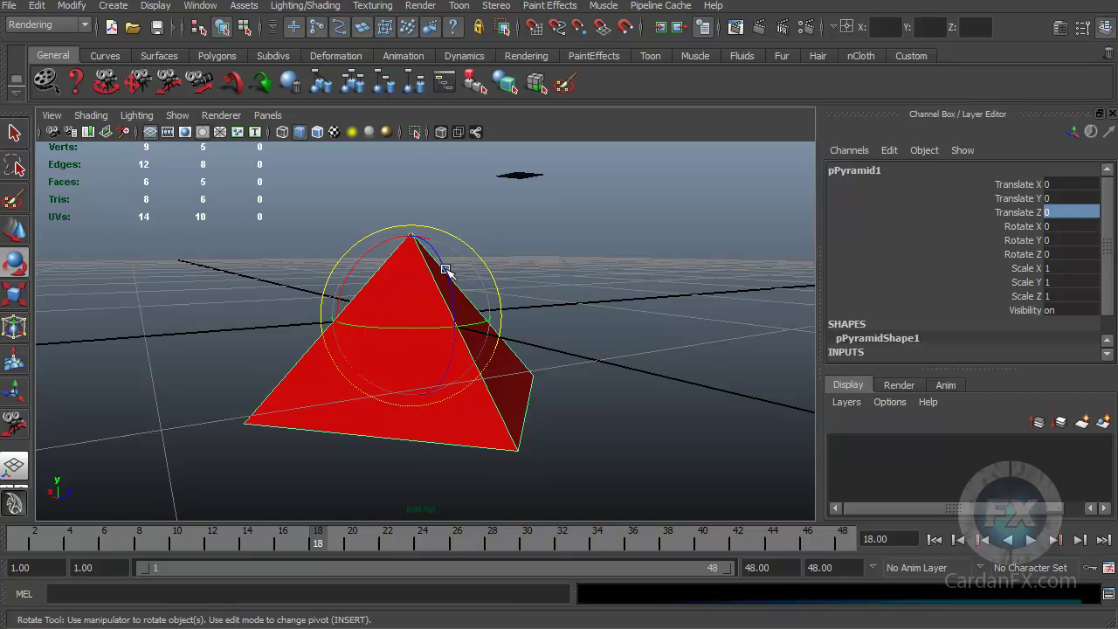
mouse_move(446, 276)
mouse_down()
mouse_move(446, 332)
mouse_move(442, 239)
mouse_move(442, 377)
mouse_move(437, 212)
mouse_move(429, 387)
mouse_move(434, 291)
mouse_up()
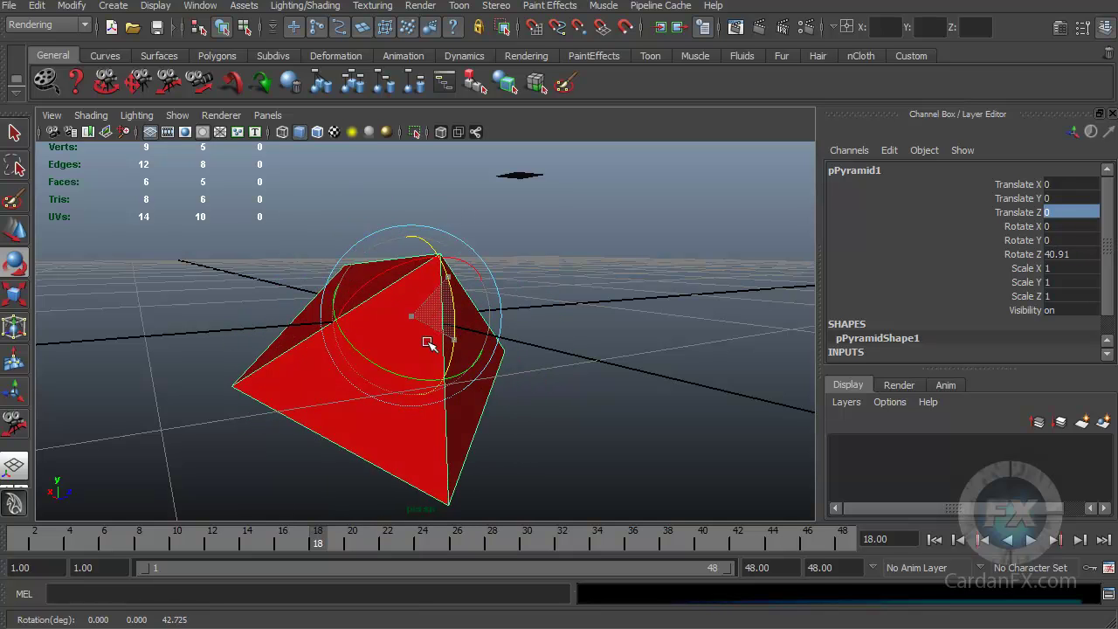
mouse_move(451, 249)
mouse_down()
mouse_move(442, 370)
mouse_move(441, 269)
mouse_up()
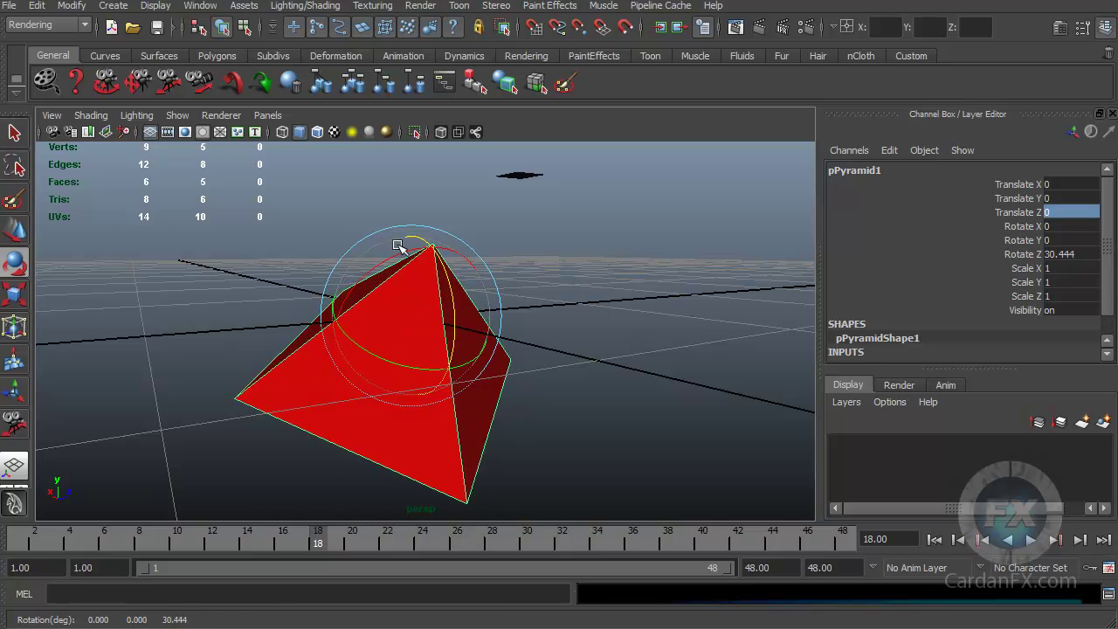
mouse_move(366, 270)
mouse_down()
mouse_move(477, 237)
mouse_move(381, 282)
mouse_move(350, 367)
mouse_move(366, 237)
mouse_move(437, 209)
mouse_move(357, 370)
mouse_move(367, 406)
mouse_move(364, 262)
mouse_up()
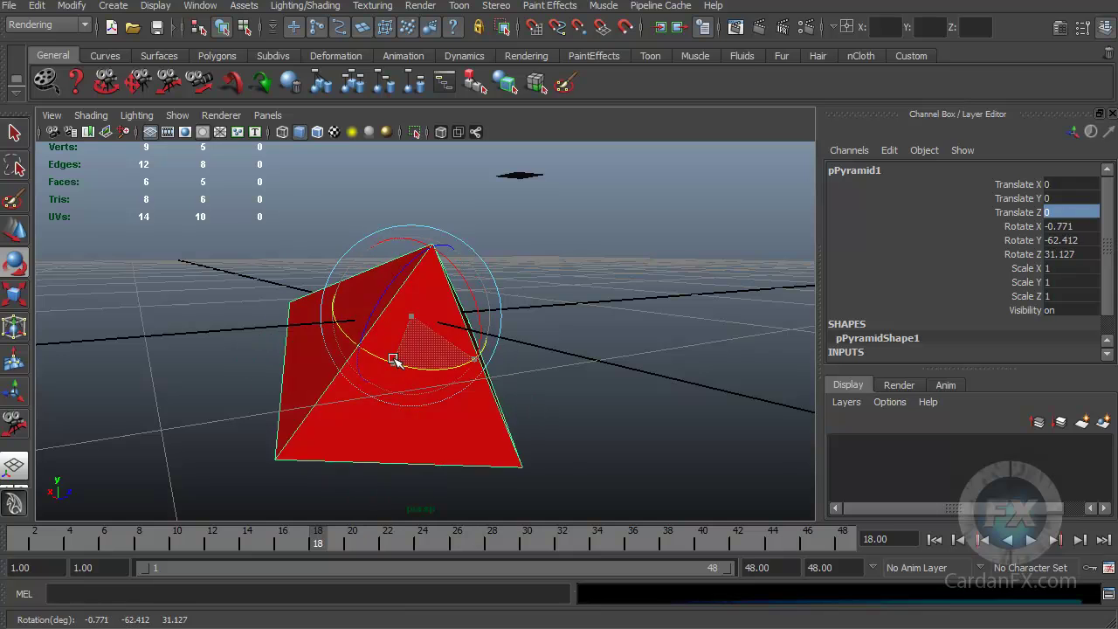
drag(401, 318, 457, 253)
alt+drag(423, 365, 416, 338)
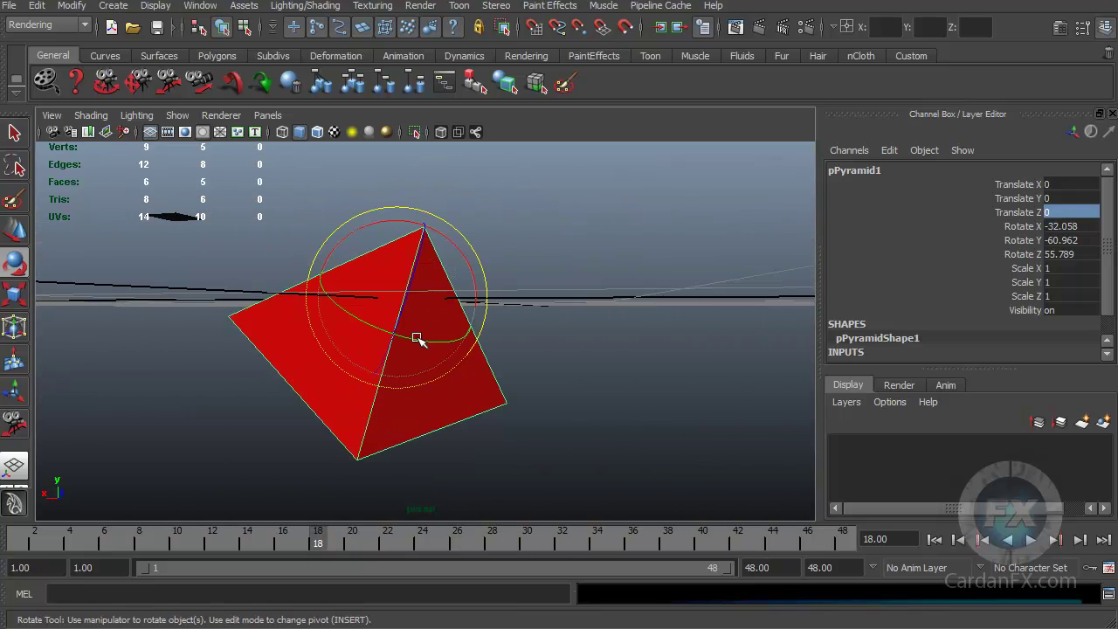
drag(487, 288, 417, 294)
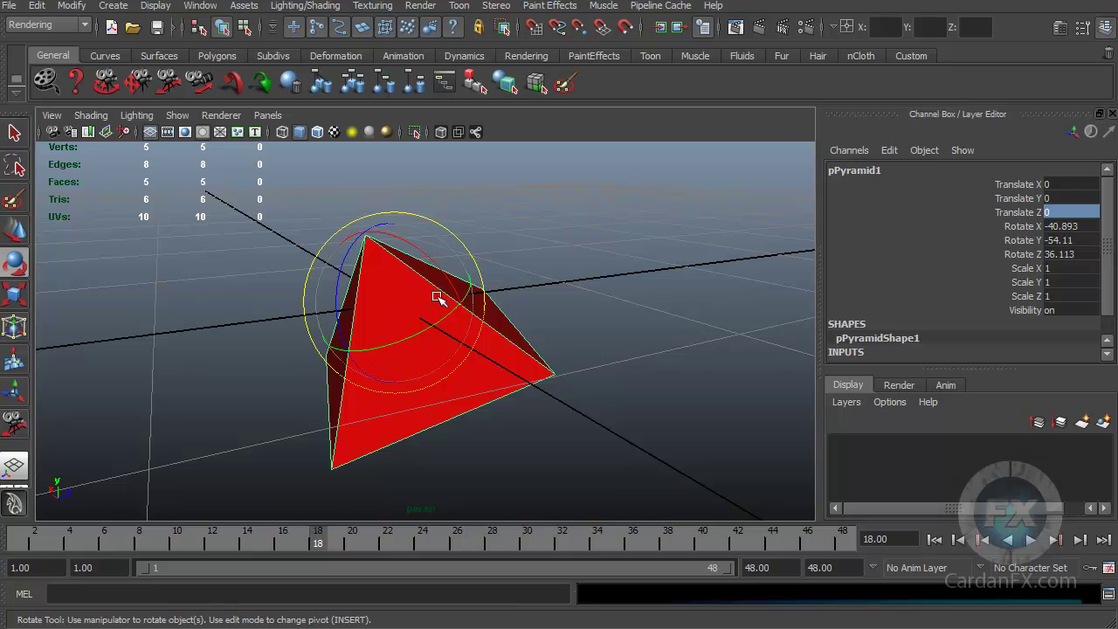
Cycle from the Move tool through Rotate (E) to the Scale tool (R) on the pyramid.
click(18, 235)
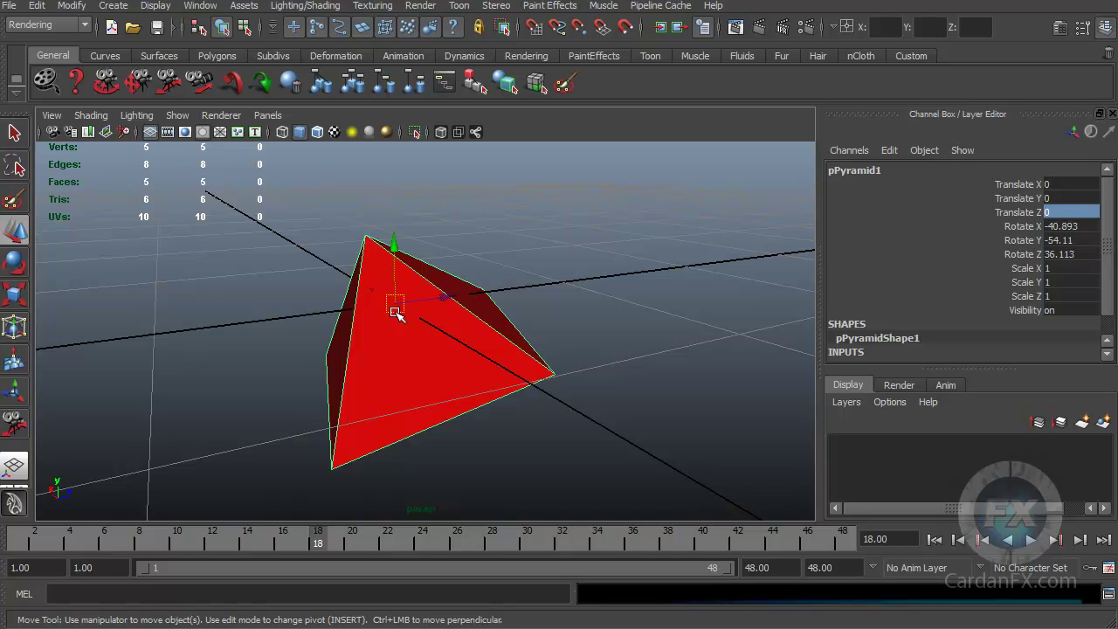
key(e)
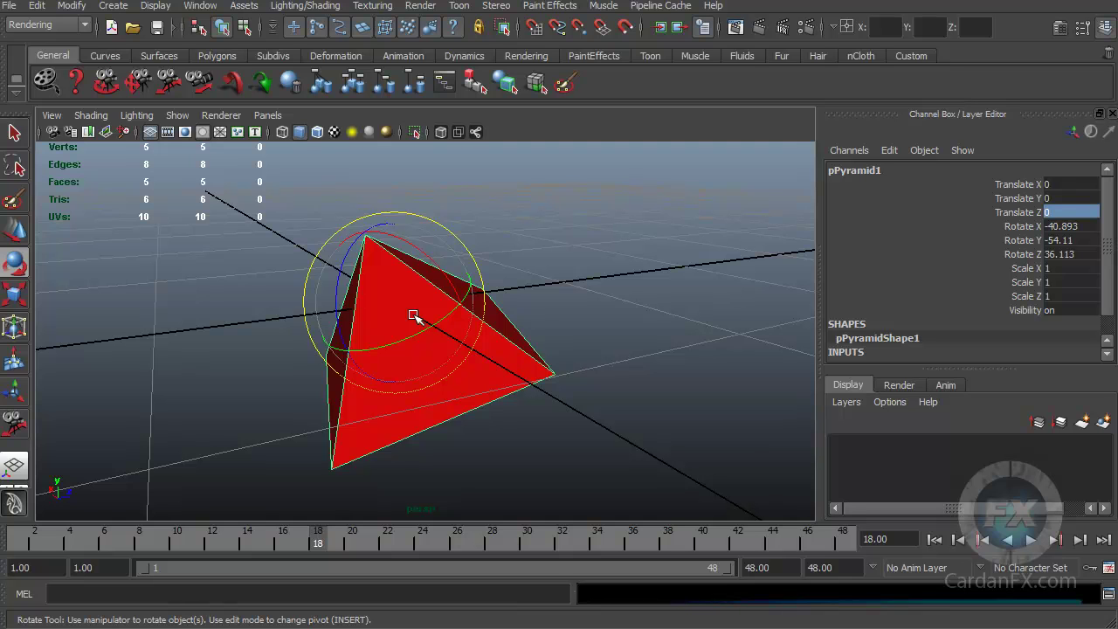
key(r)
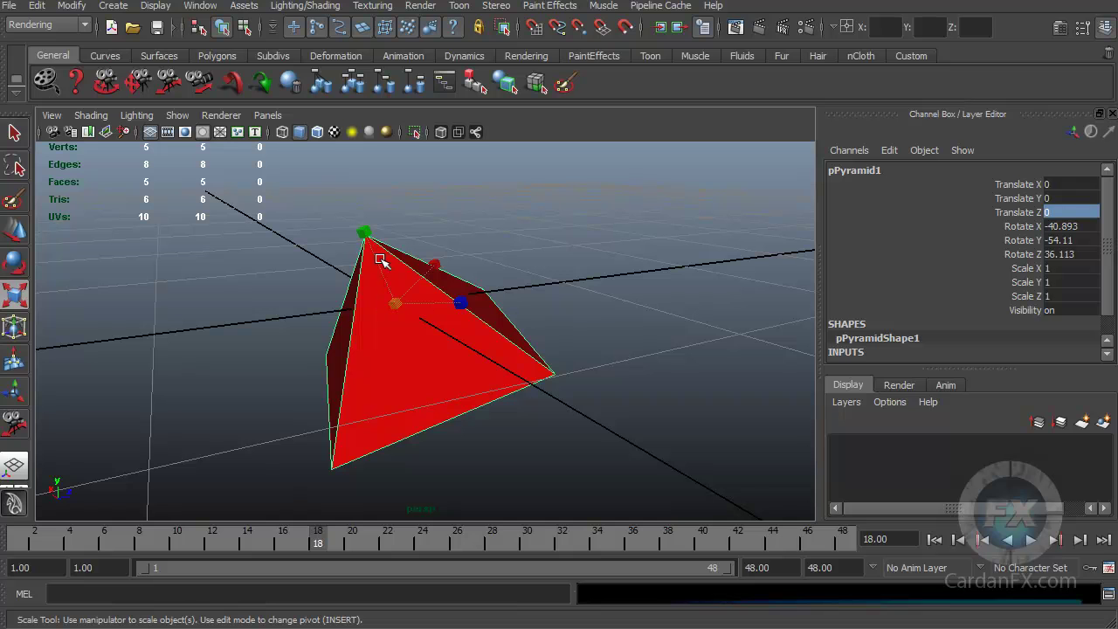
Enlarge the pyramid evenly, then stretch it along Y and X to 2.86, 3.016, 2.797.
drag(392, 304, 392, 283)
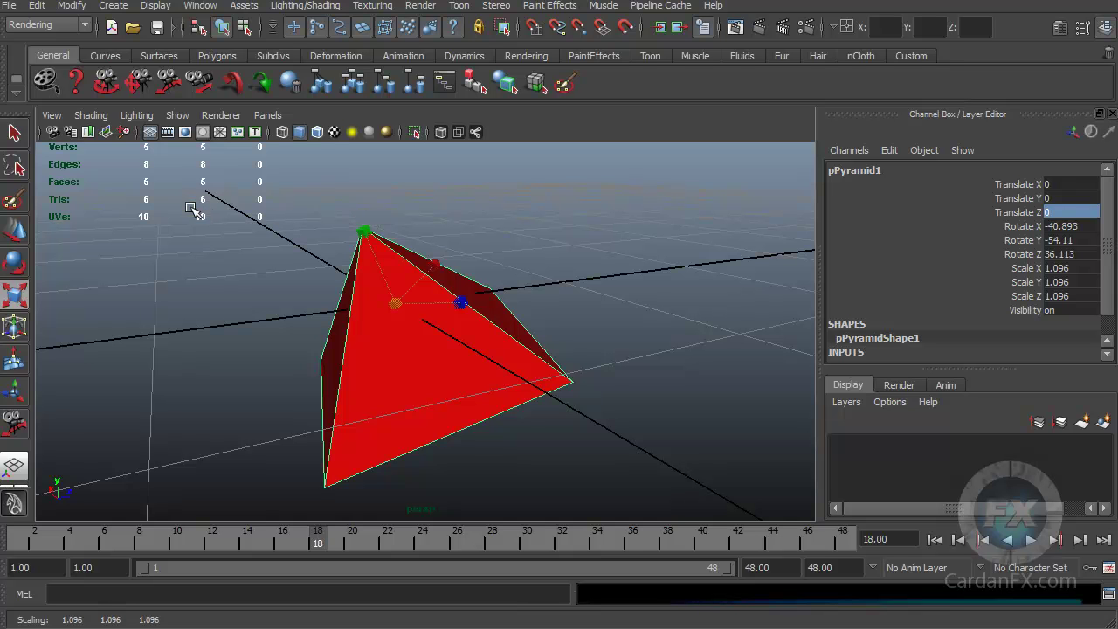
drag(363, 233, 437, 352)
mouse_move(409, 240)
mouse_down()
mouse_move(422, 290)
mouse_move(405, 237)
mouse_up()
drag(512, 288, 629, 239)
alt+drag(375, 392, 656, 311)
alt+drag(349, 441, 297, 407)
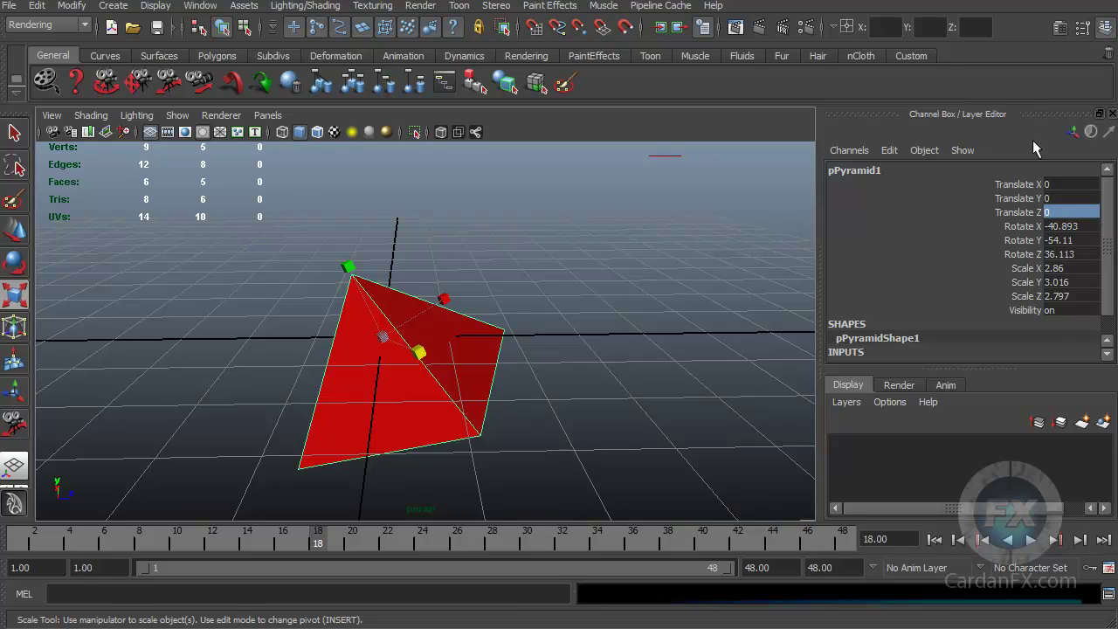
Enter 0 for Rotate X, Y and Z in the Channel Box and check the zeroed values.
double_click(1077, 226)
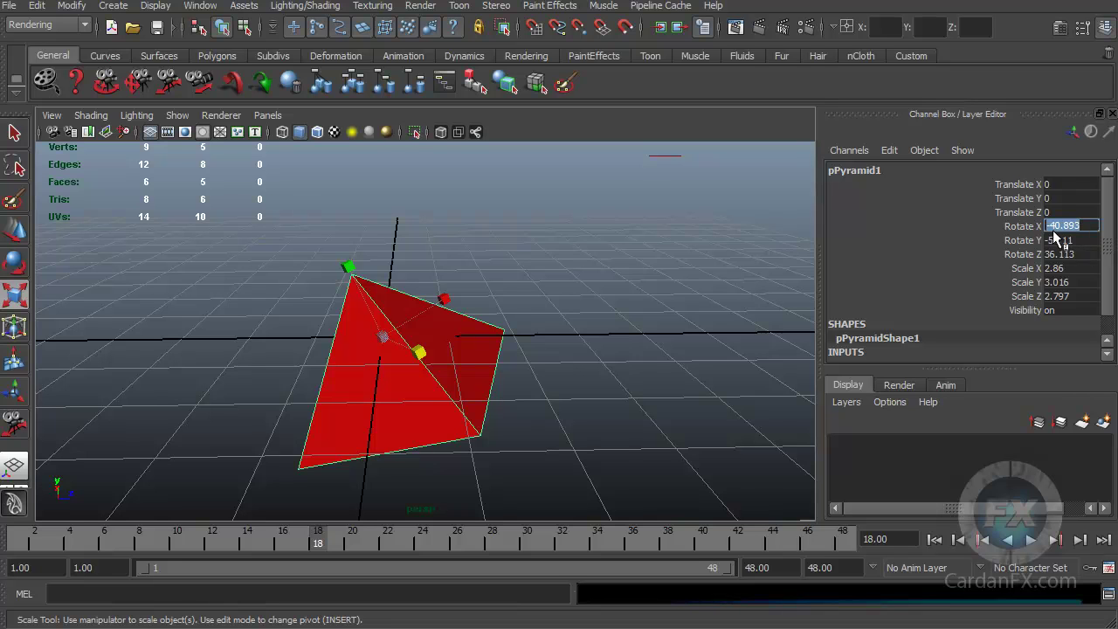
text(0)
double_click(1072, 240)
text(0)
double_click(1072, 254)
drag(1075, 254, 1045, 254)
text(0)
double_click(1060, 212)
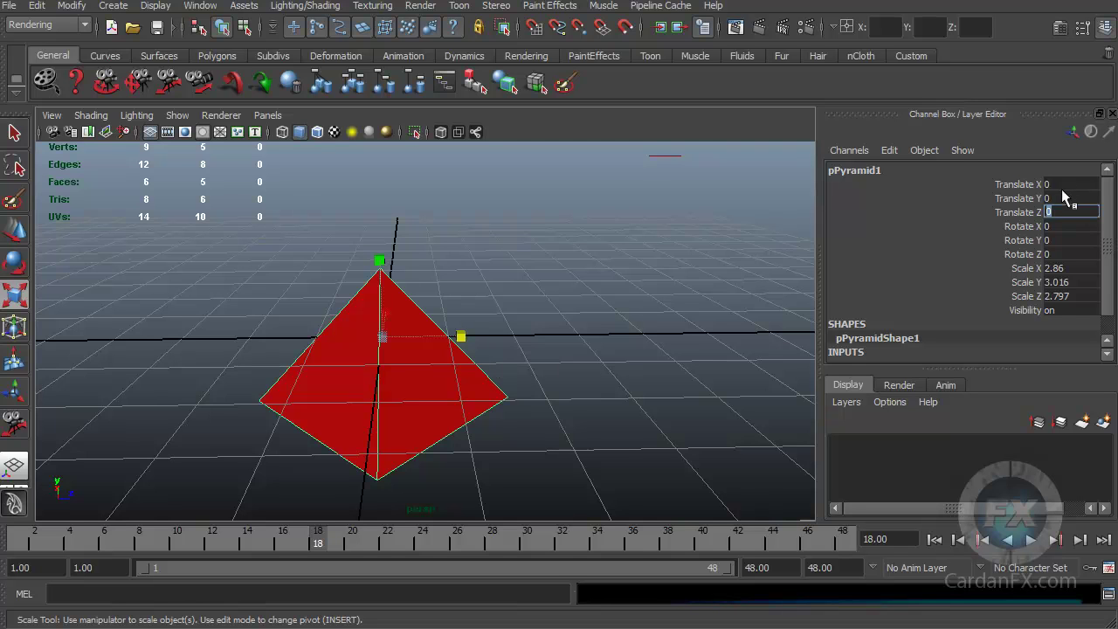
click(1059, 239)
click(1059, 253)
click(1058, 268)
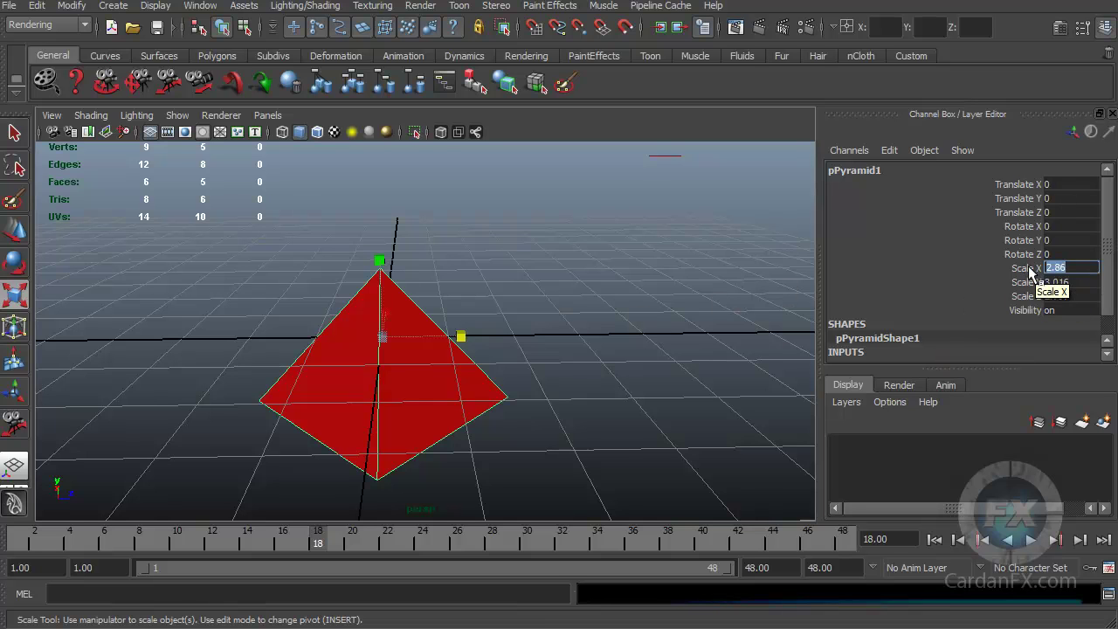
Set Scale X, Y and Z to 0, flattening the pyramid.
text(0)
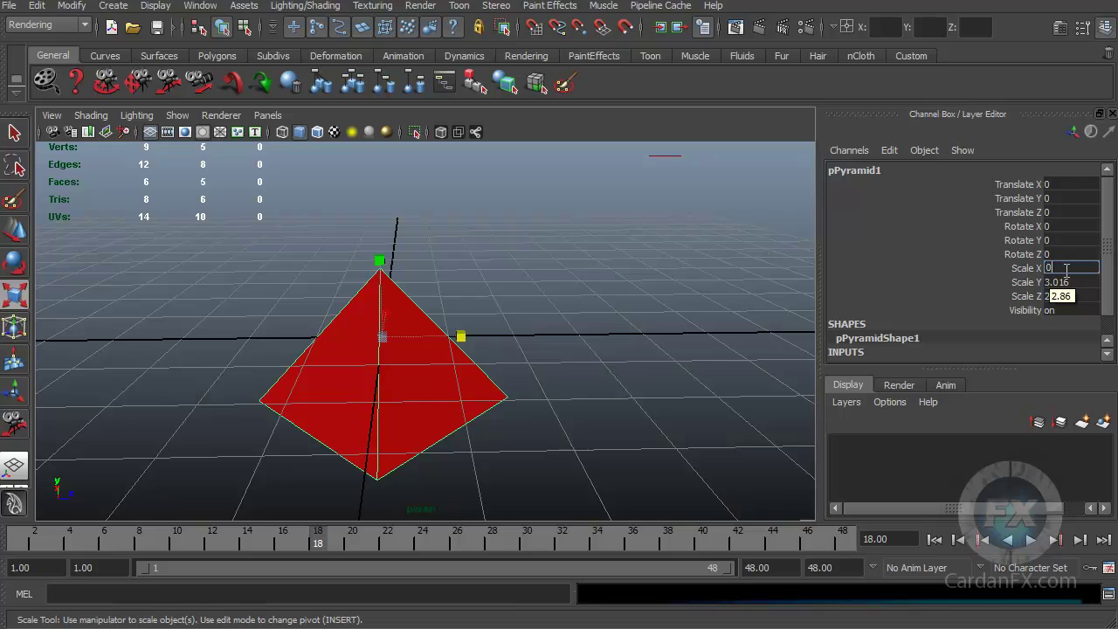
key(Return)
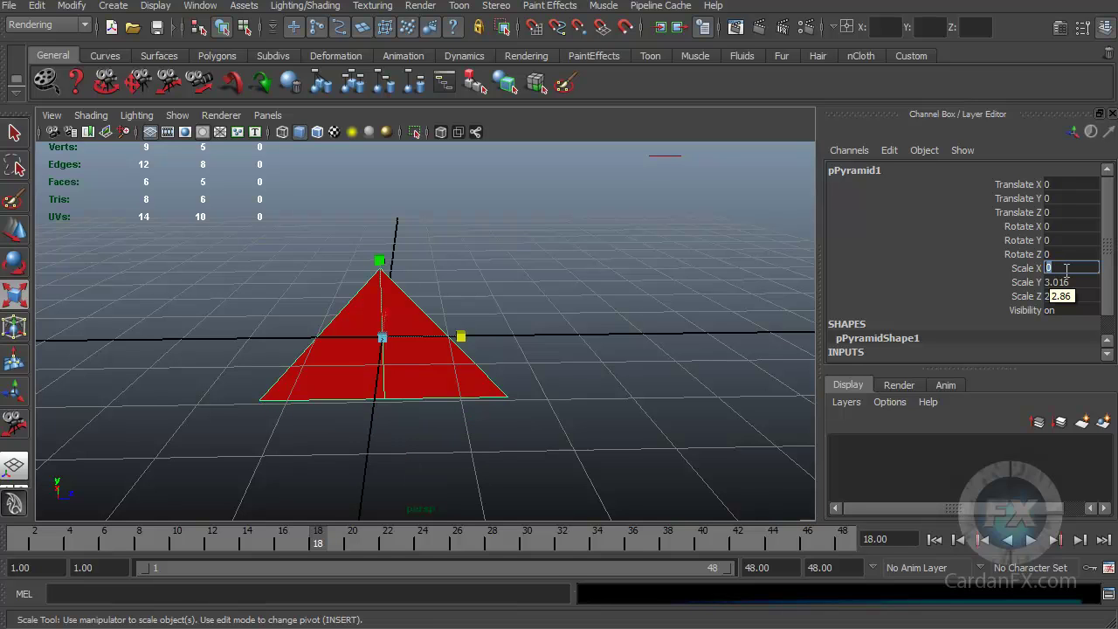
click(1076, 280)
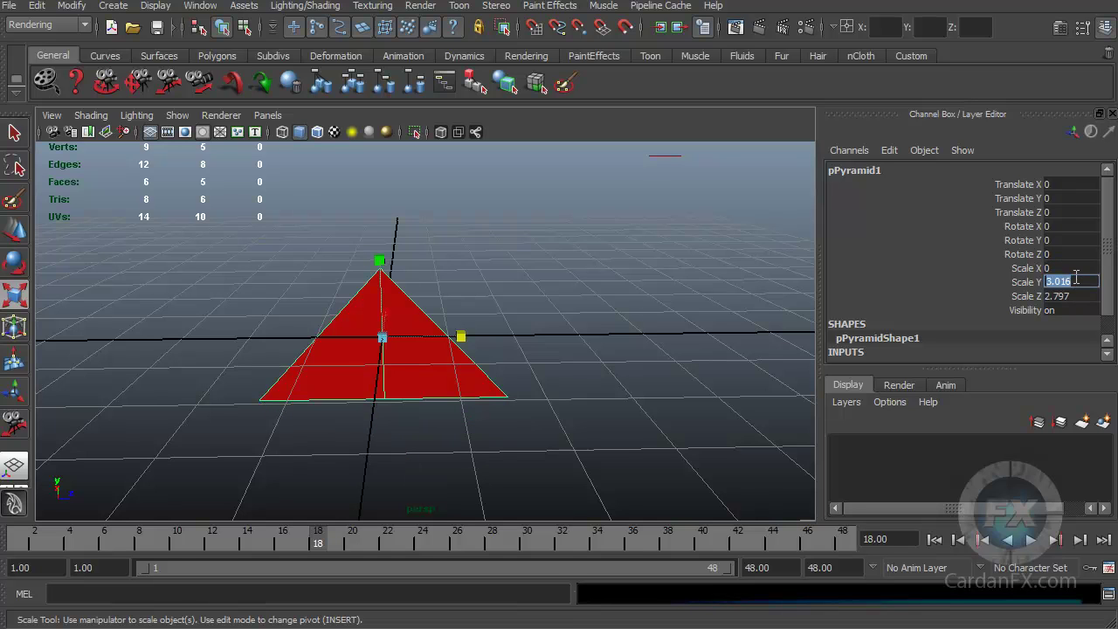
text(0)
key(Return)
click(1074, 296)
text(0)
key(Return)
alt+drag(437, 291, 476, 284)
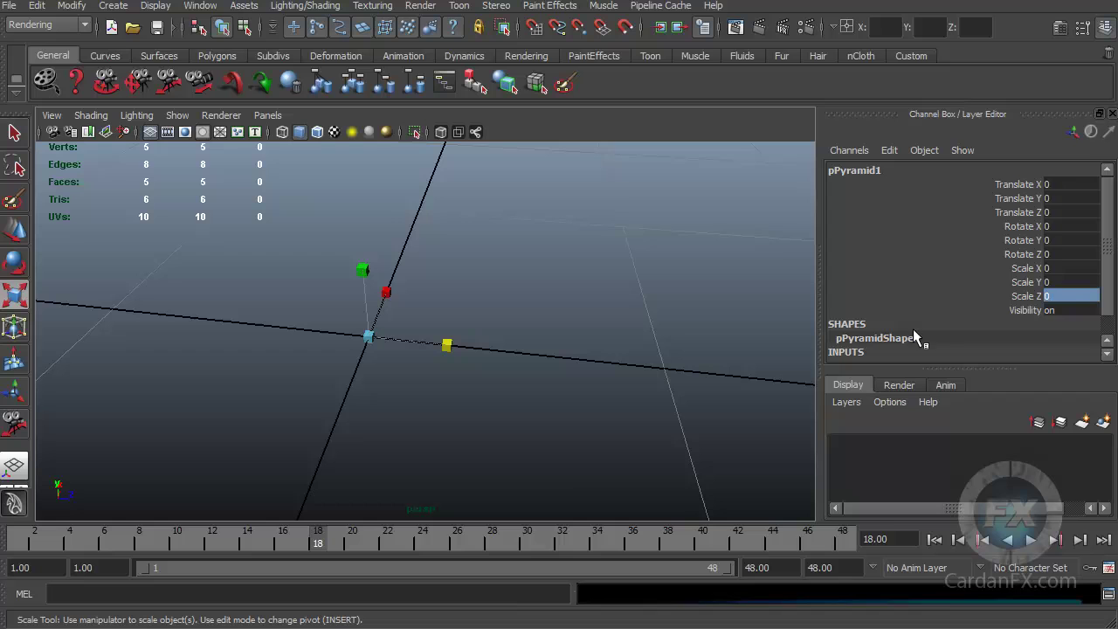
Change Scale X, Y and Z to 0.1, making the pyramid tiny.
click(1054, 272)
text(0.1)
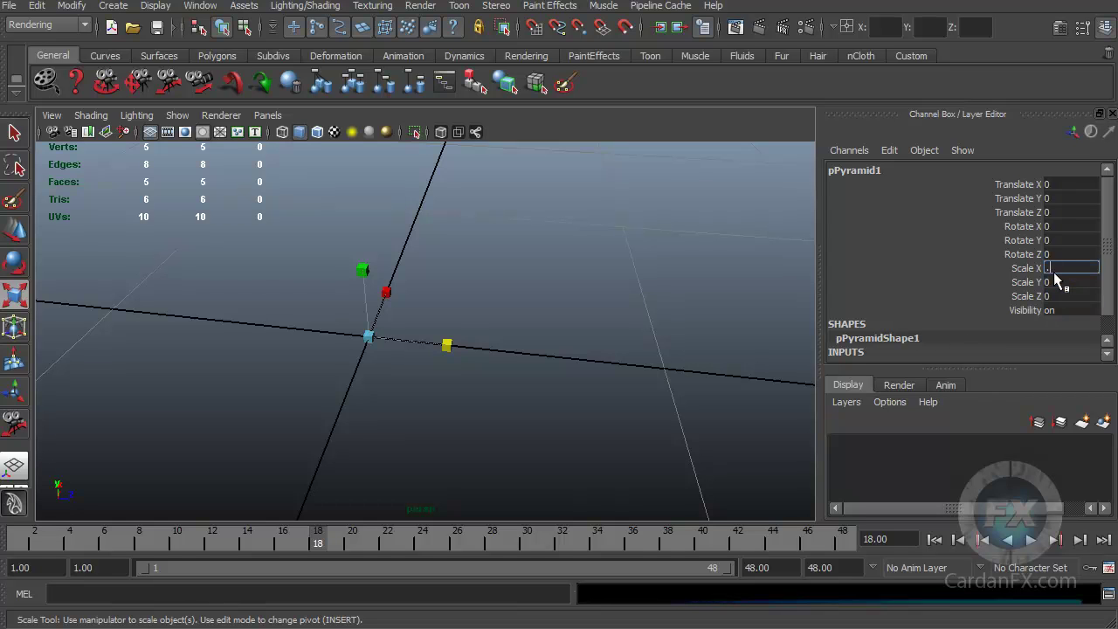
key(Return)
click(1053, 282)
text(0.1)
key(Return)
click(1060, 296)
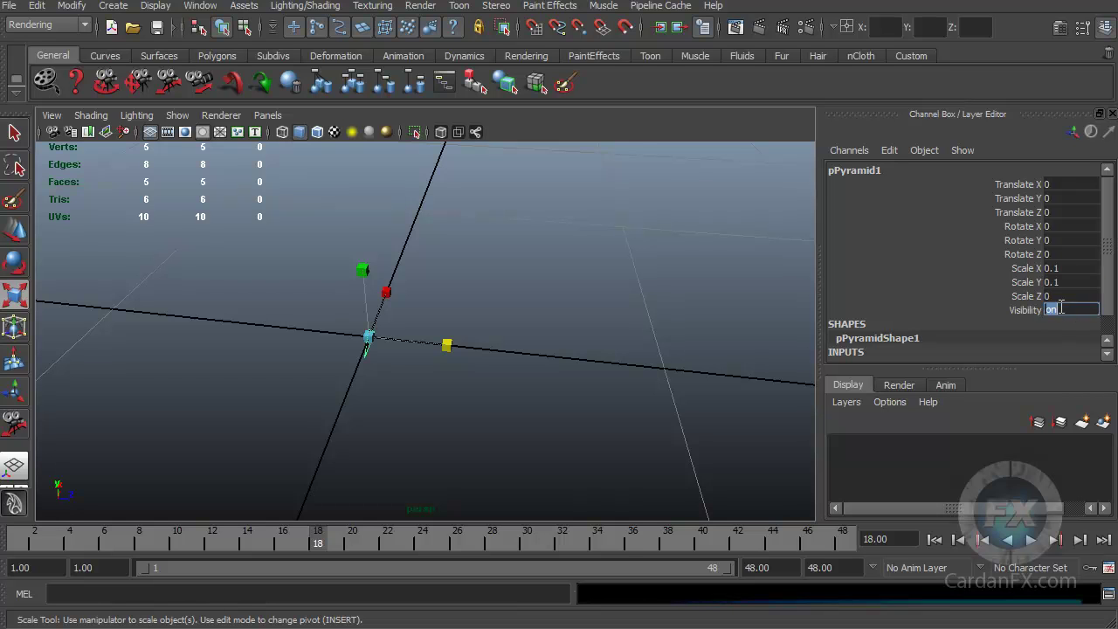
text(0.1)
key(Return)
alt+drag(620, 412, 480, 405)
alt+right_drag(483, 406, 513, 394)
Enter 1 for Scale X, Y and Z to restore the pyramid's original size.
click(1071, 268)
text(1)
key(Tab)
text(1)
key(Tab)
text(1)
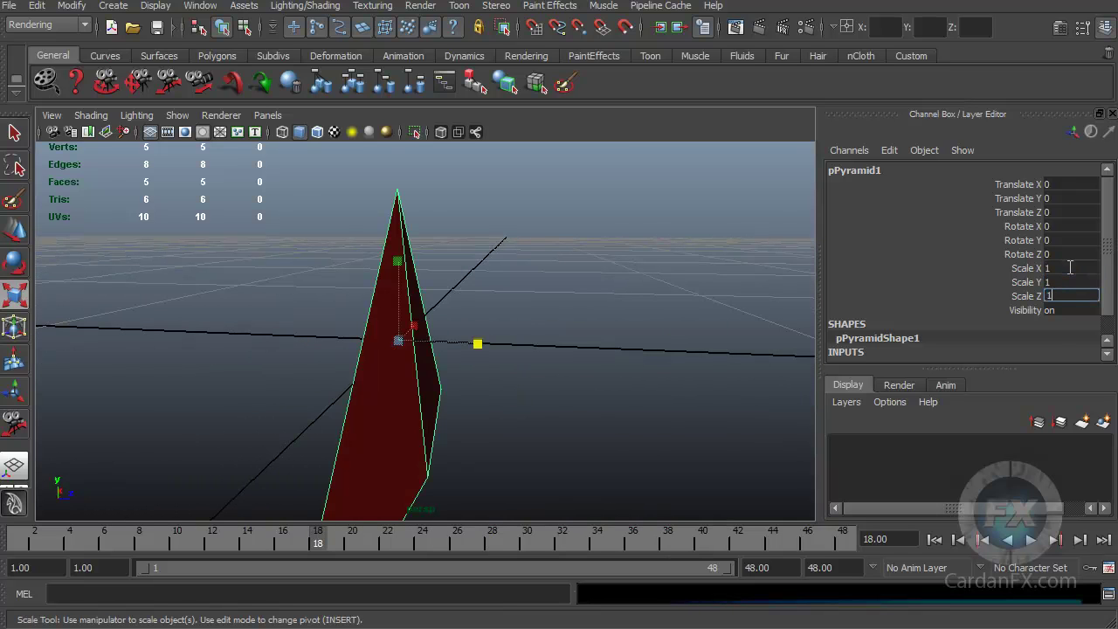
key(Return)
alt+right_drag(433, 376, 449, 291)
alt+drag(449, 291, 449, 309)
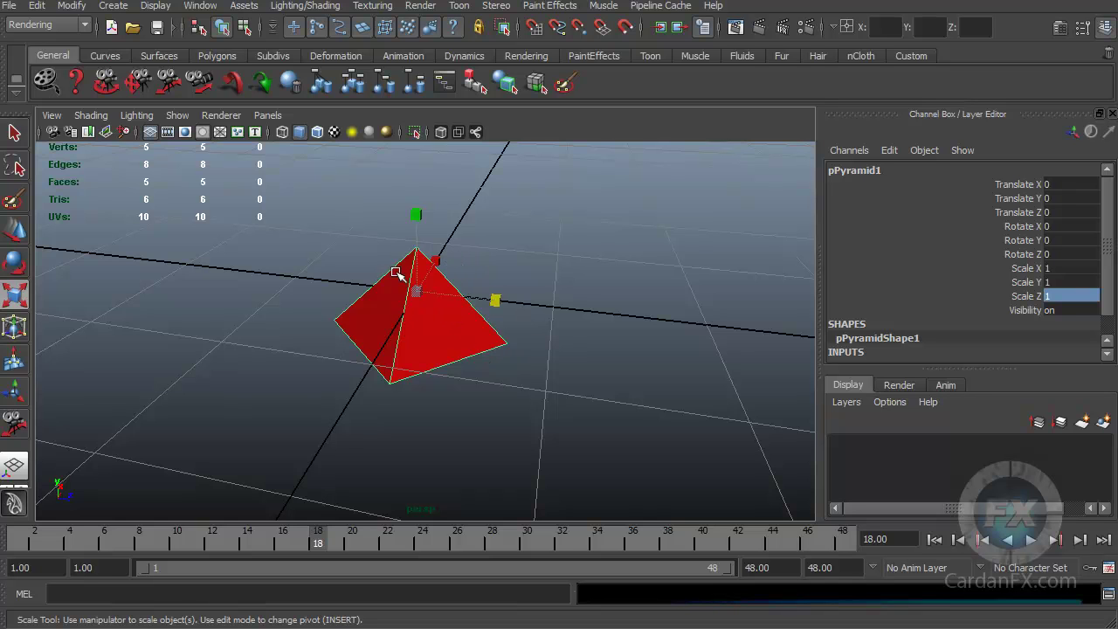
Switch to the Select tool and orbit the view around the upright pyramid.
click(16, 133)
mouse_move(429, 317)
right_down()
mouse_move(489, 301)
mouse_move(434, 306)
right_up()
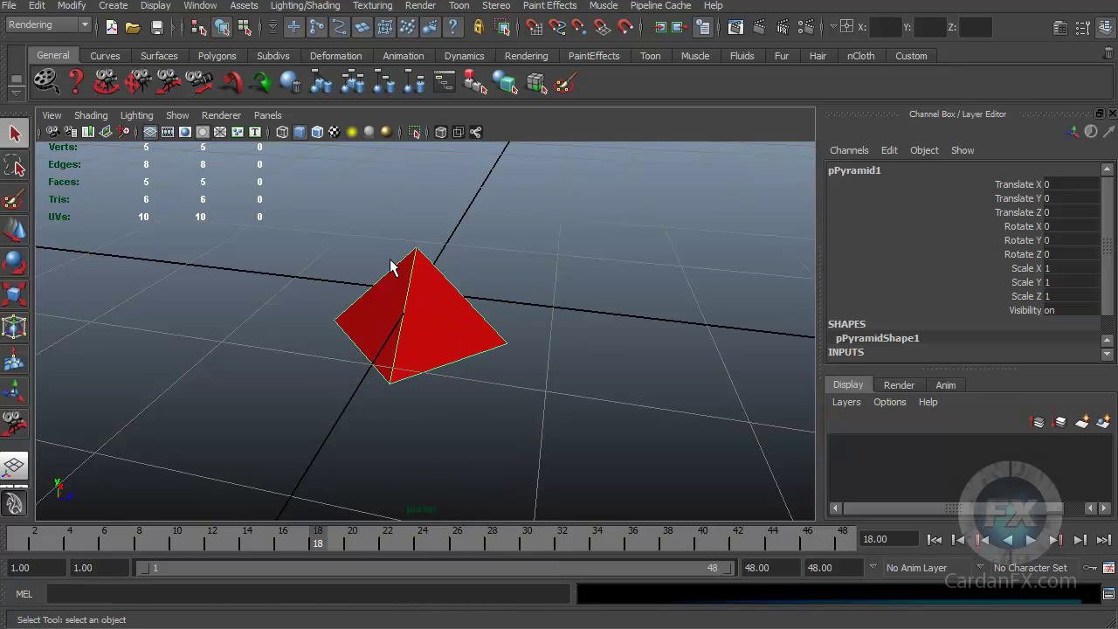
mouse_move(425, 319)
alt+mouse_down()
mouse_move(419, 287)
mouse_move(429, 309)
alt+mouse_up()
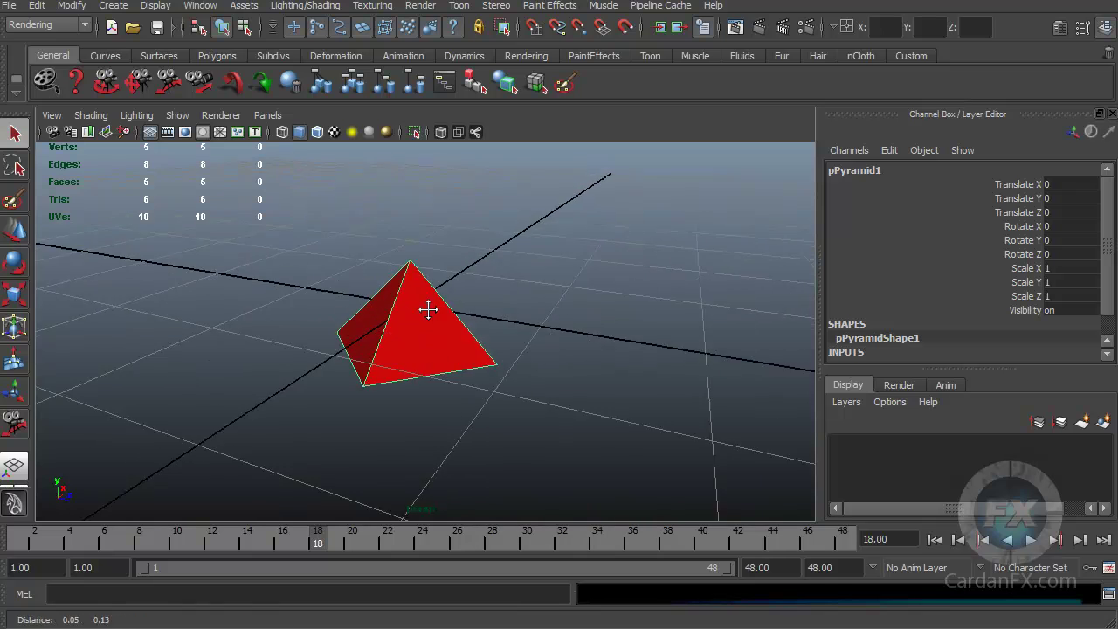
alt+middle_drag(429, 310, 439, 293)
alt+drag(439, 293, 472, 335)
alt+middle_drag(472, 335, 420, 317)
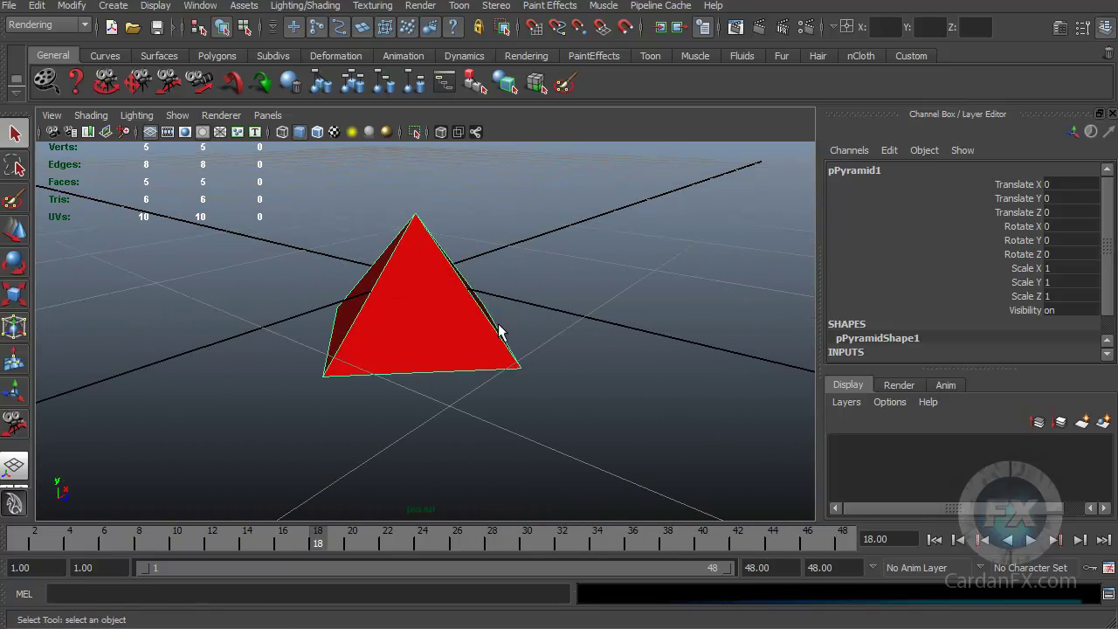
mouse_move(500, 332)
alt+mouse_down()
mouse_move(464, 317)
mouse_move(501, 310)
alt+mouse_up()
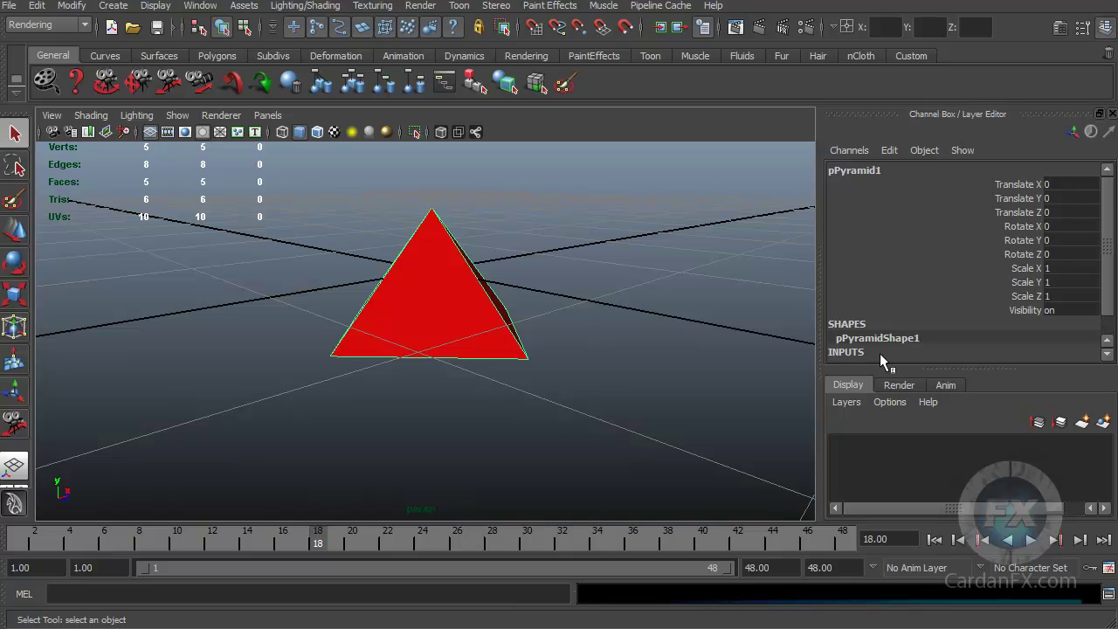
Select pPyramidShape1 and browse its pPyramid1, polyPyramid1 and pPyramidShape1 Attribute Editor tabs.
double_click(856, 338)
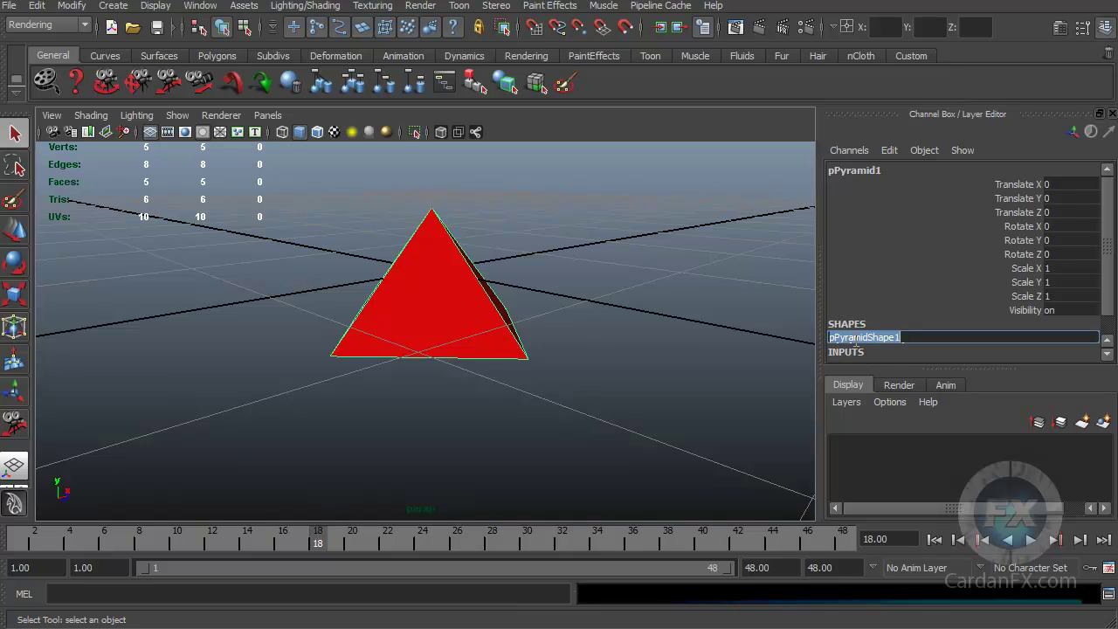
click(867, 311)
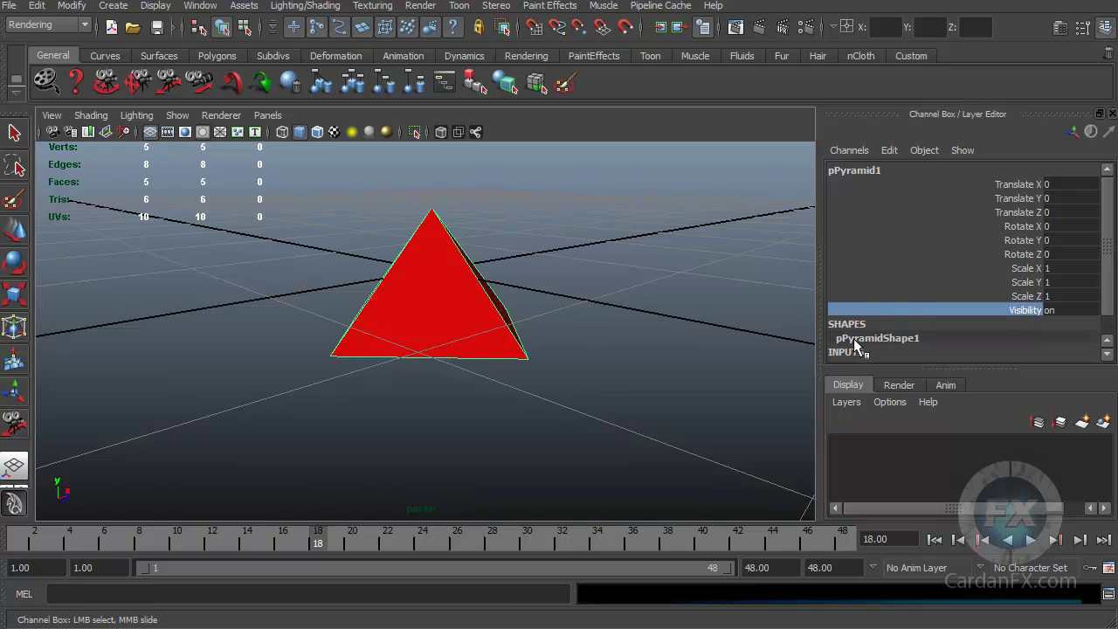
click(1058, 29)
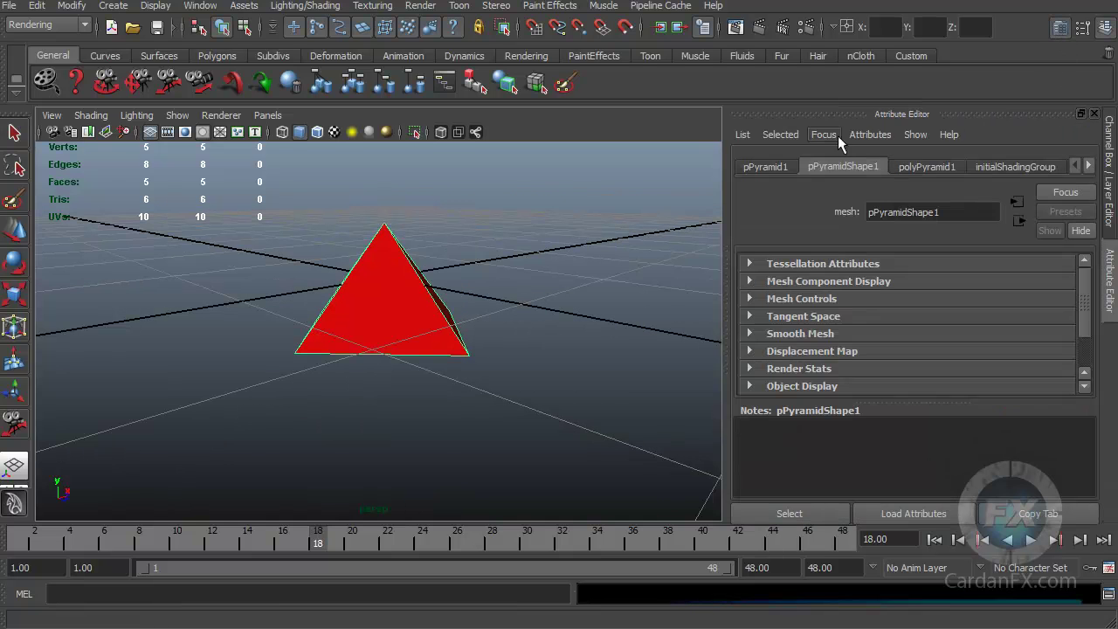
click(925, 166)
click(758, 168)
click(926, 166)
click(817, 167)
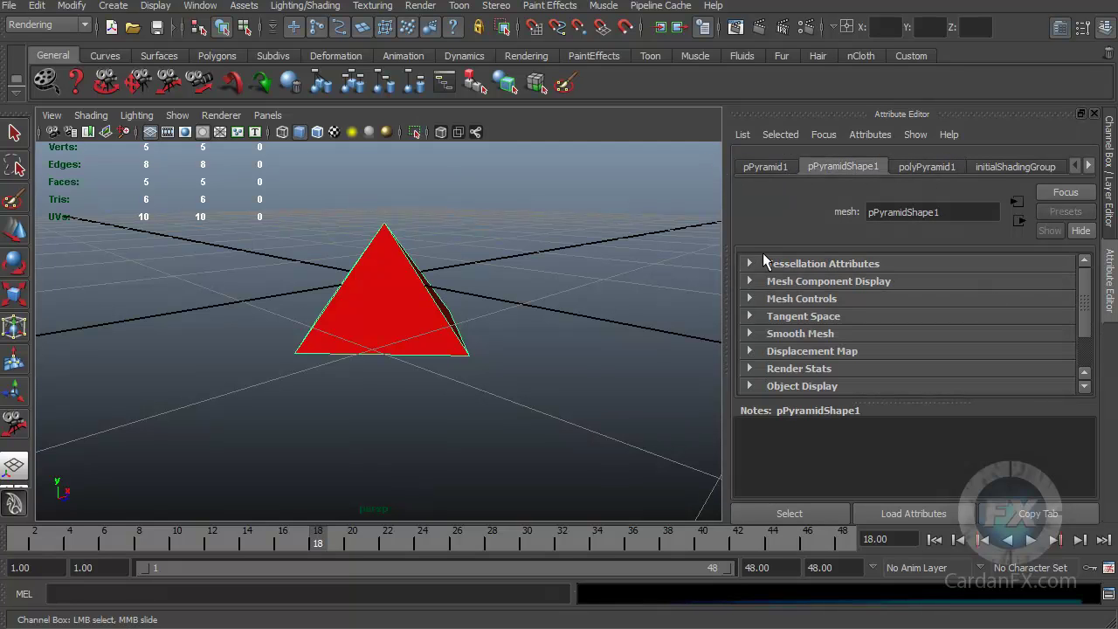